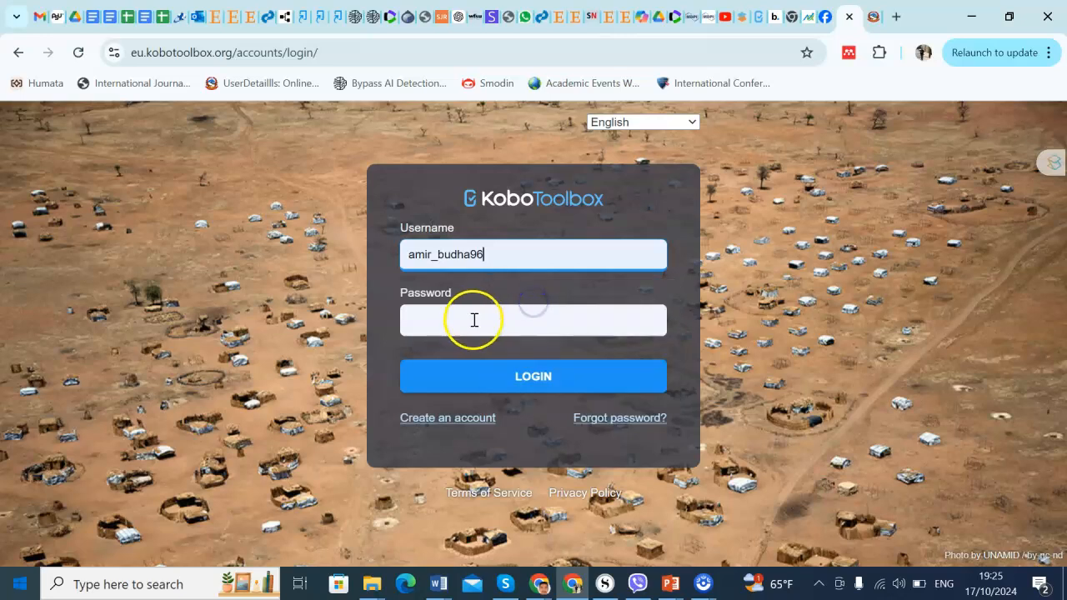
- Enter the account password and log in
text(••••••••••)
key(Return)
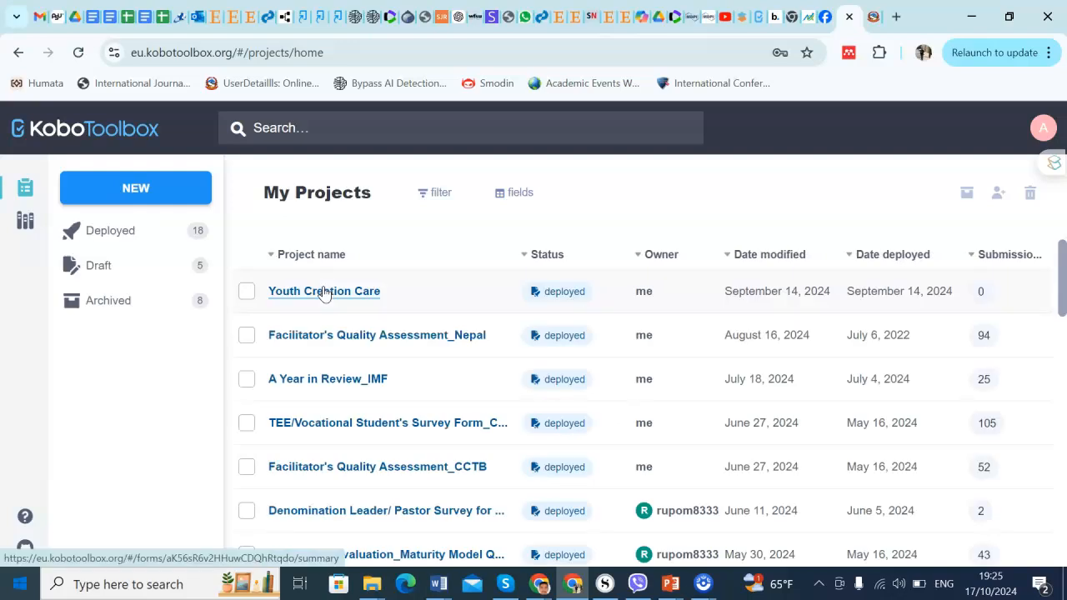
- Start a new project built from scratch and name it "CTVET Survey"
click(159, 192)
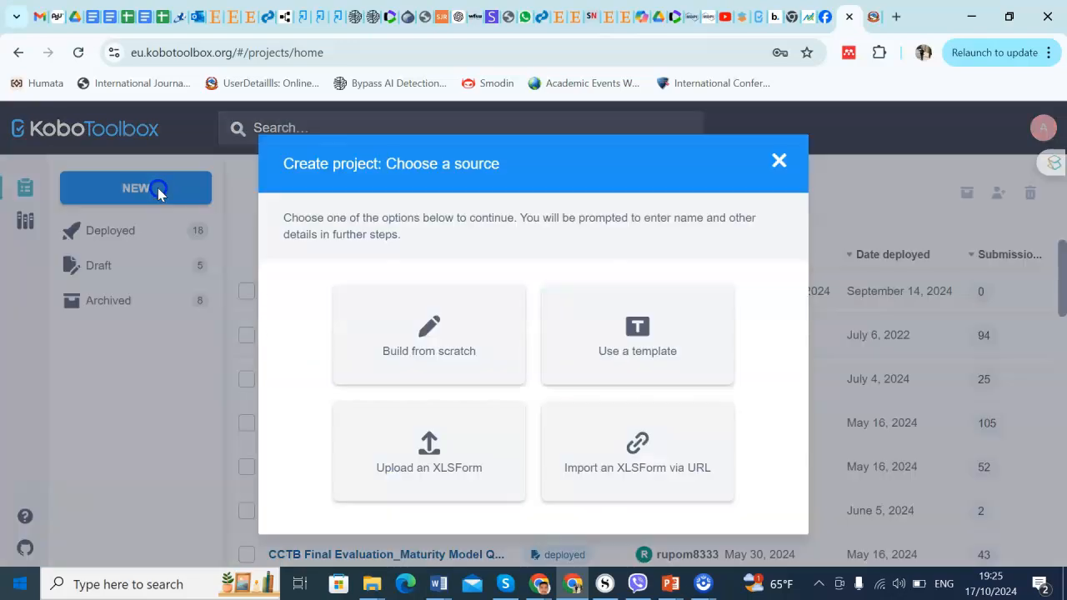
click(419, 355)
click(415, 290)
click(415, 289)
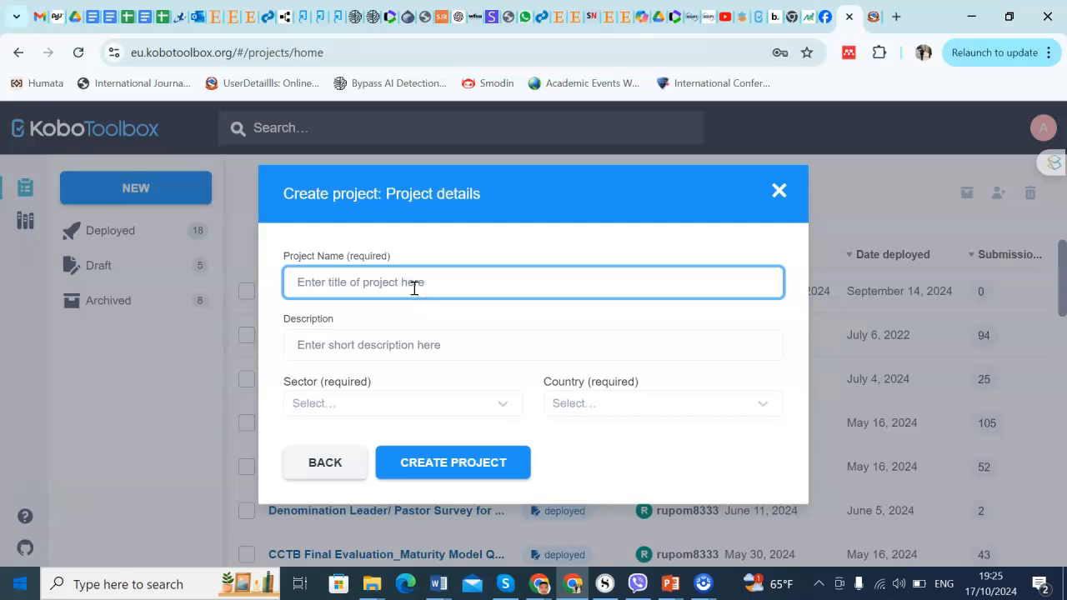
text(CTVET Survey)
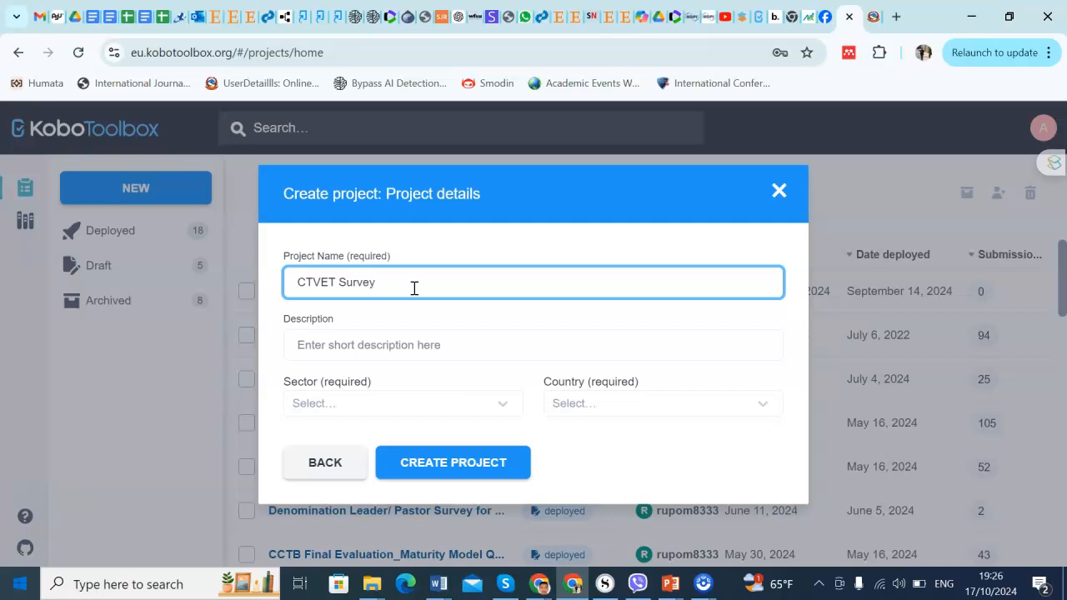
- Enter the project description "This survey is aimed at the students who enrolled at CTVET Course through PRAYAS"
click(389, 348)
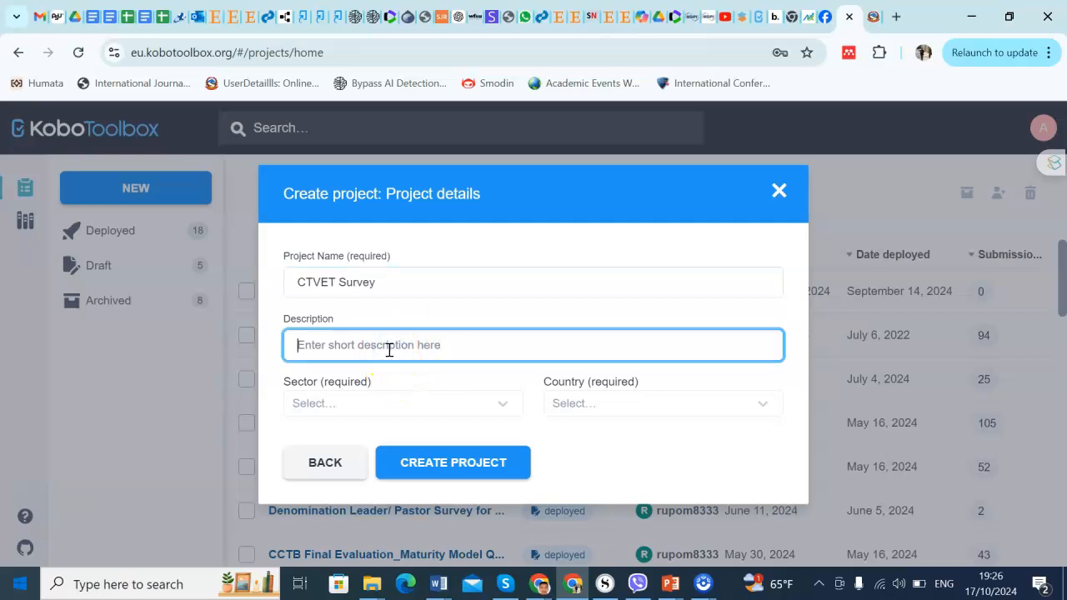
text(Th)
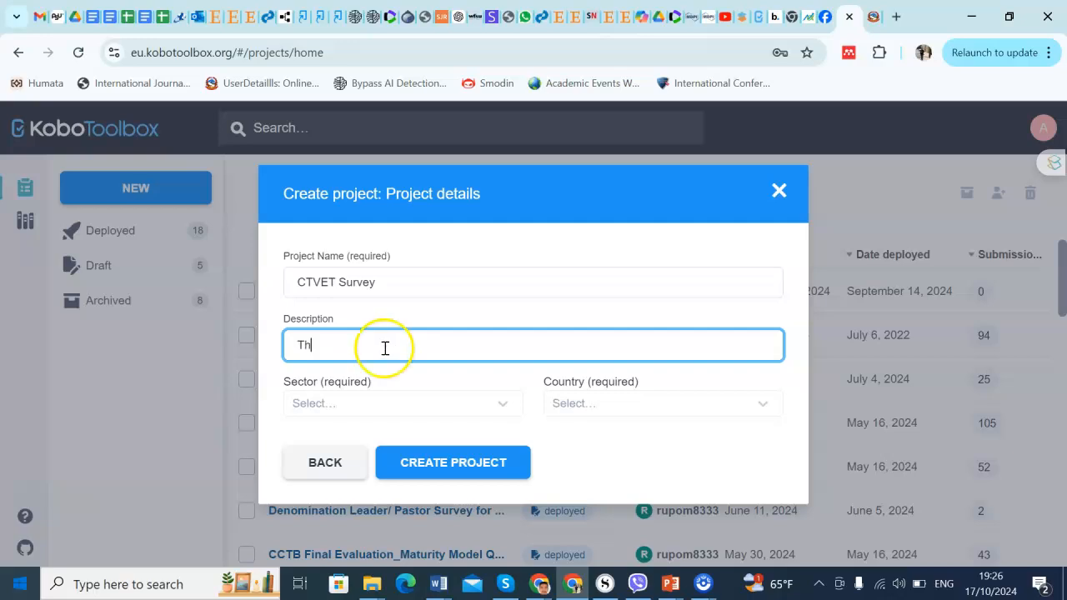
text(is surv)
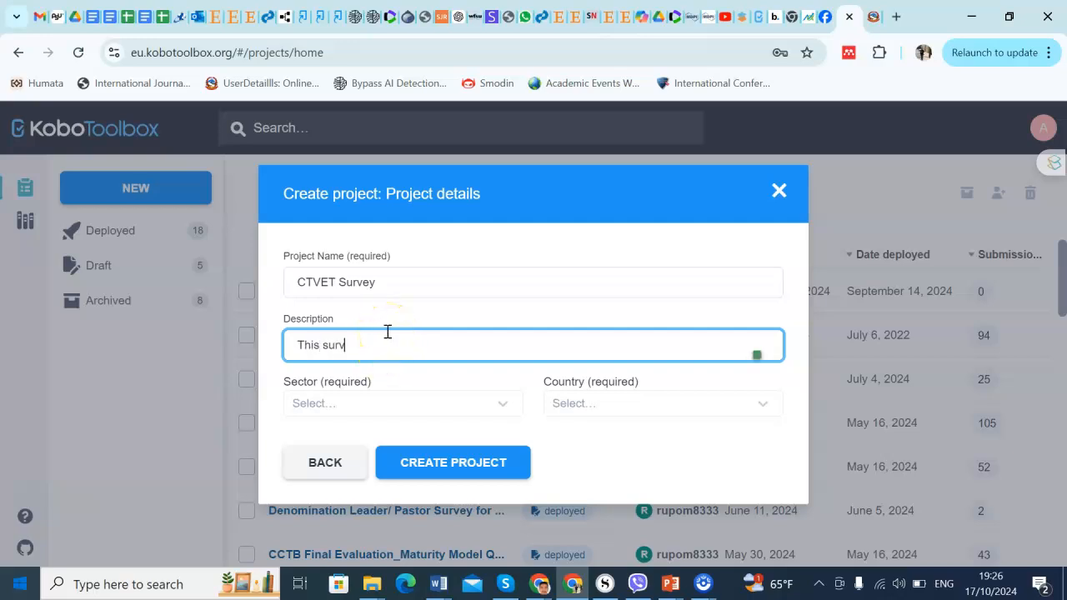
text(ey is aimed at the students)
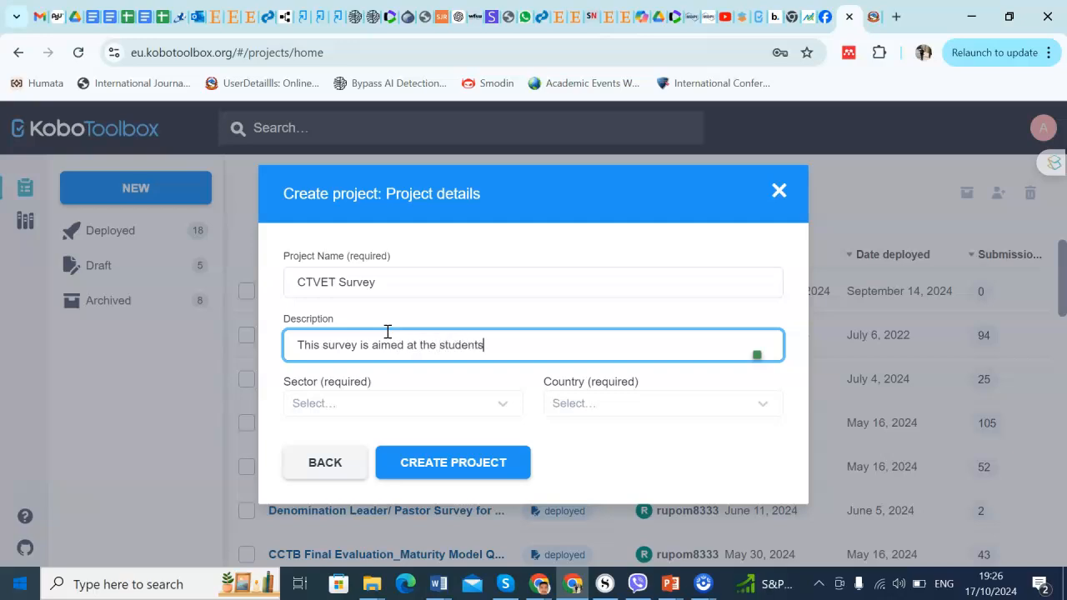
text( who enrolled as)
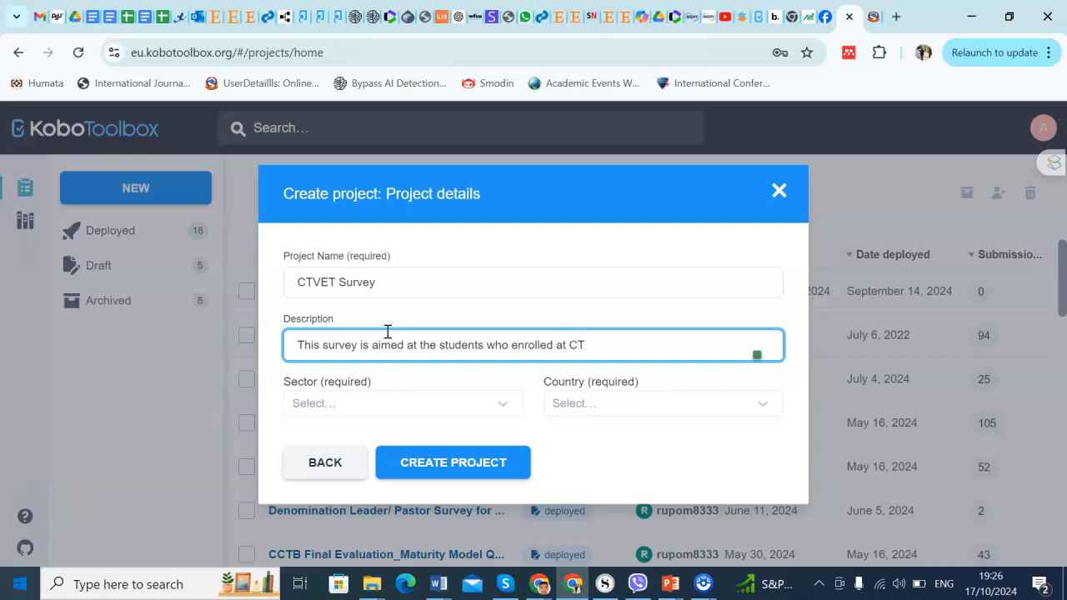
text( CTVET Course through PRAYAS)
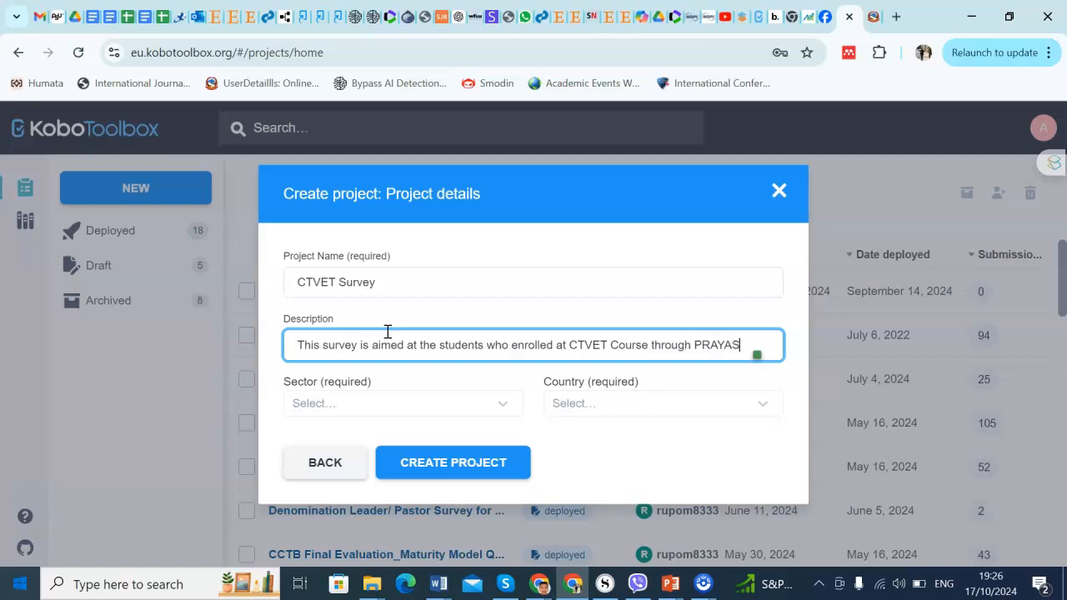
- Set the project's sector to Other
click(370, 405)
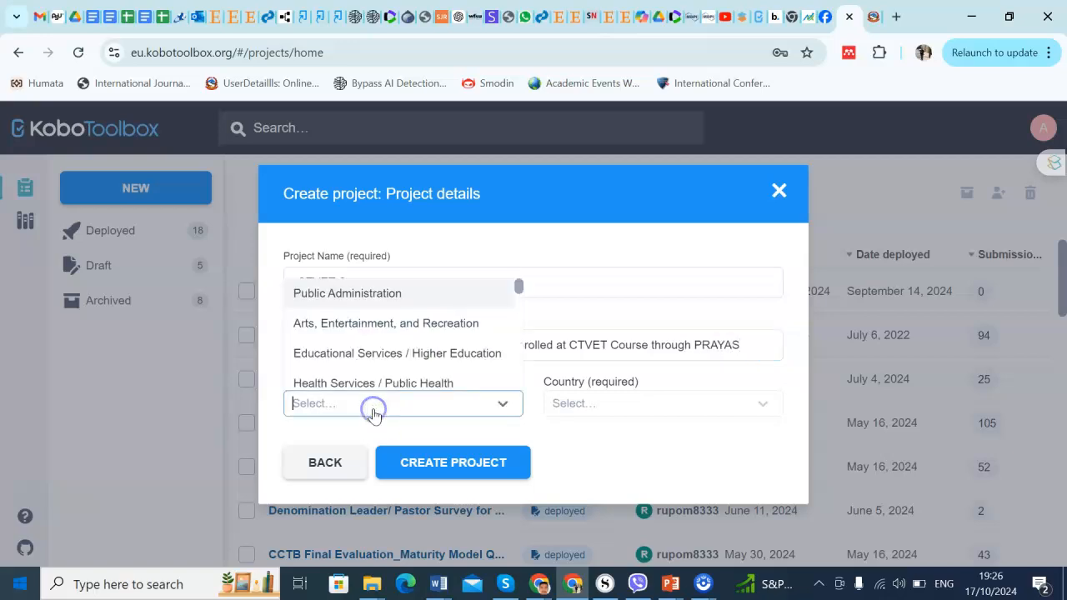
drag(517, 290, 514, 407)
click(376, 376)
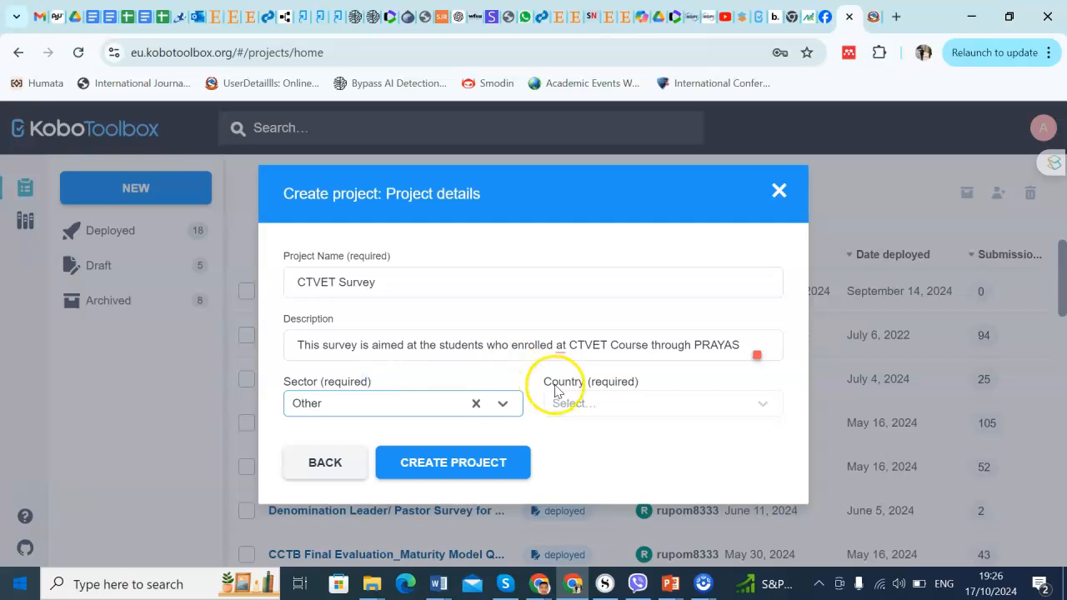
- Set the project's country to Nepal and create the project
click(574, 407)
text(NE)
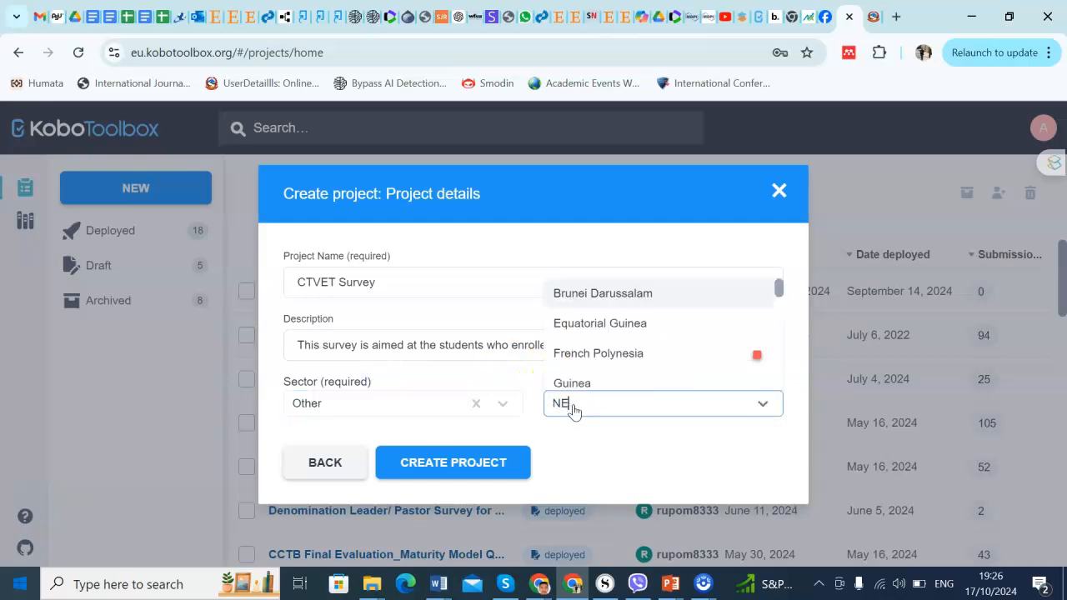
text(PA)
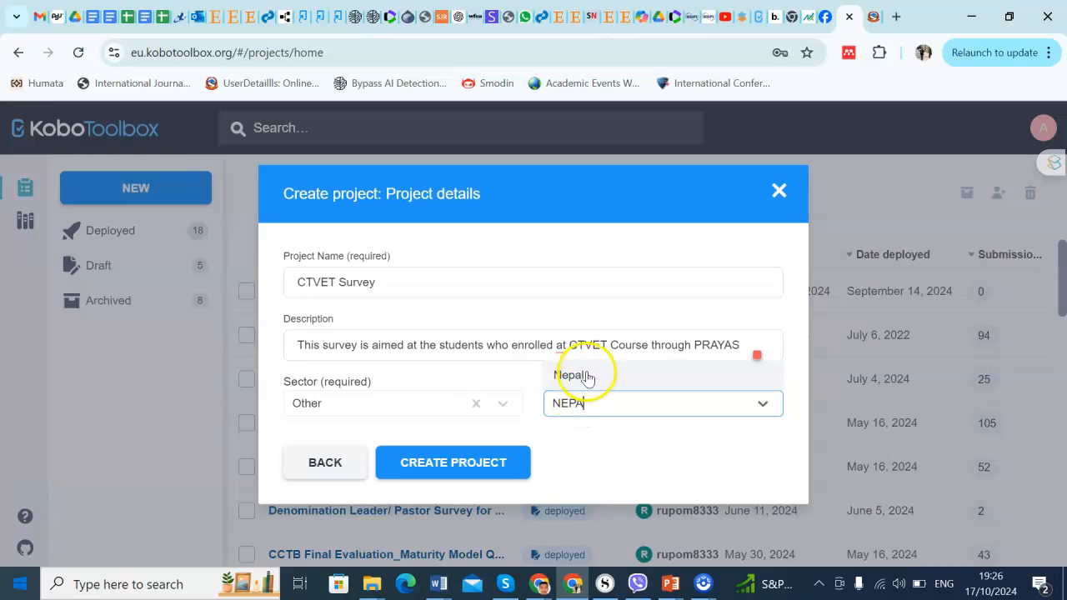
click(583, 376)
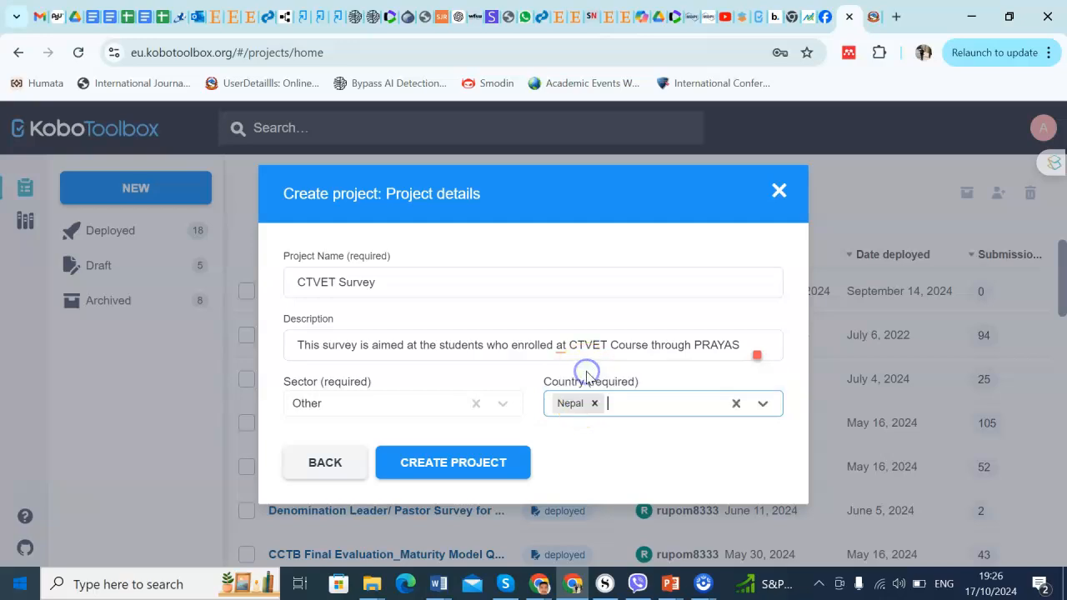
click(450, 468)
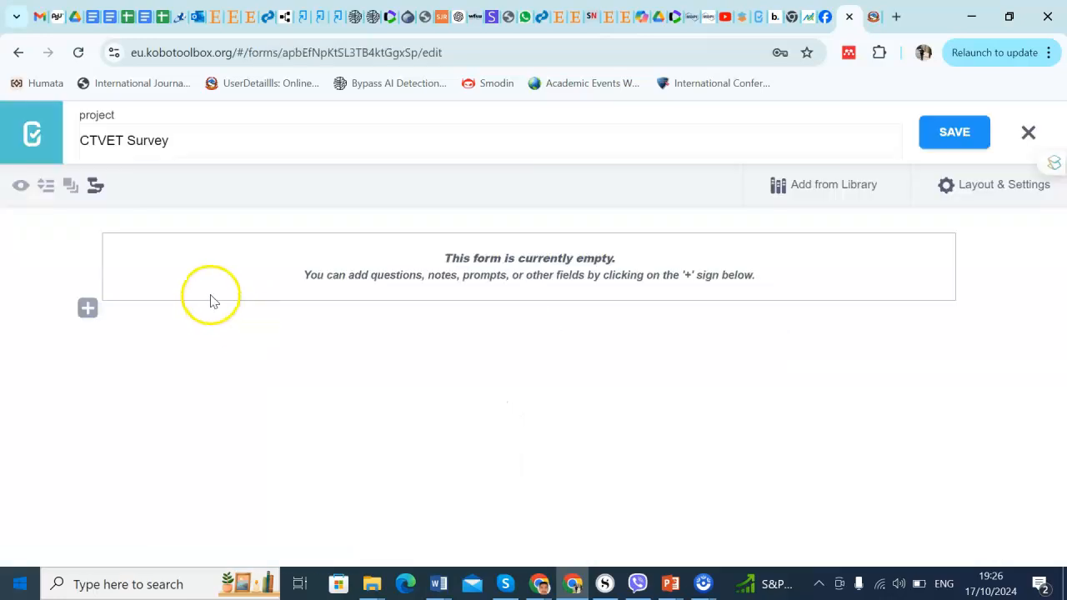
- Begin a new form question and copy the acknowledgement letter, from "Dear Participant" to "Thank you", from the Questions document in Word
click(86, 311)
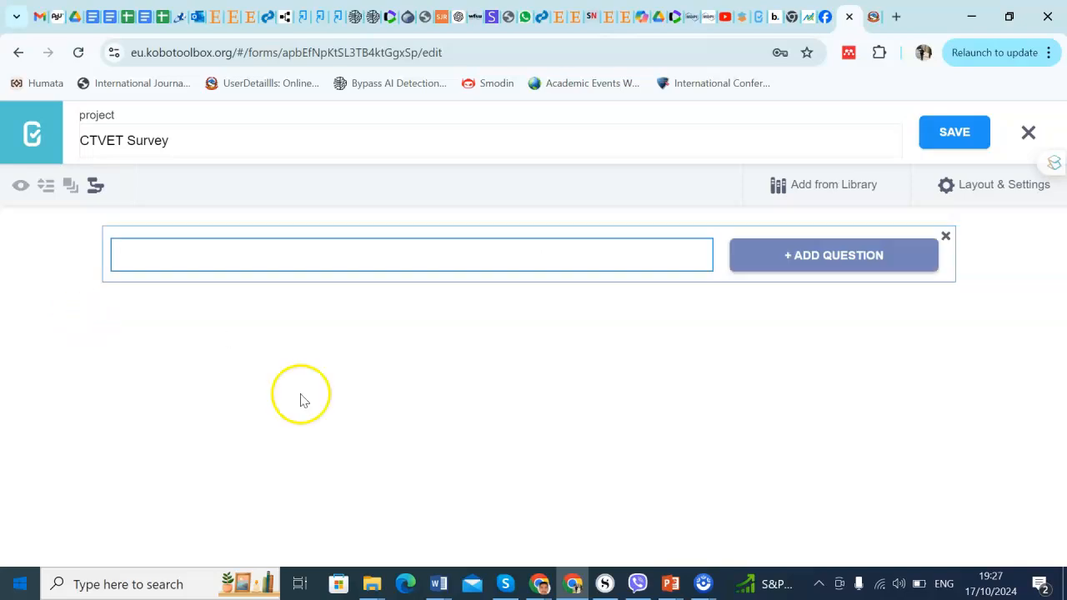
click(438, 583)
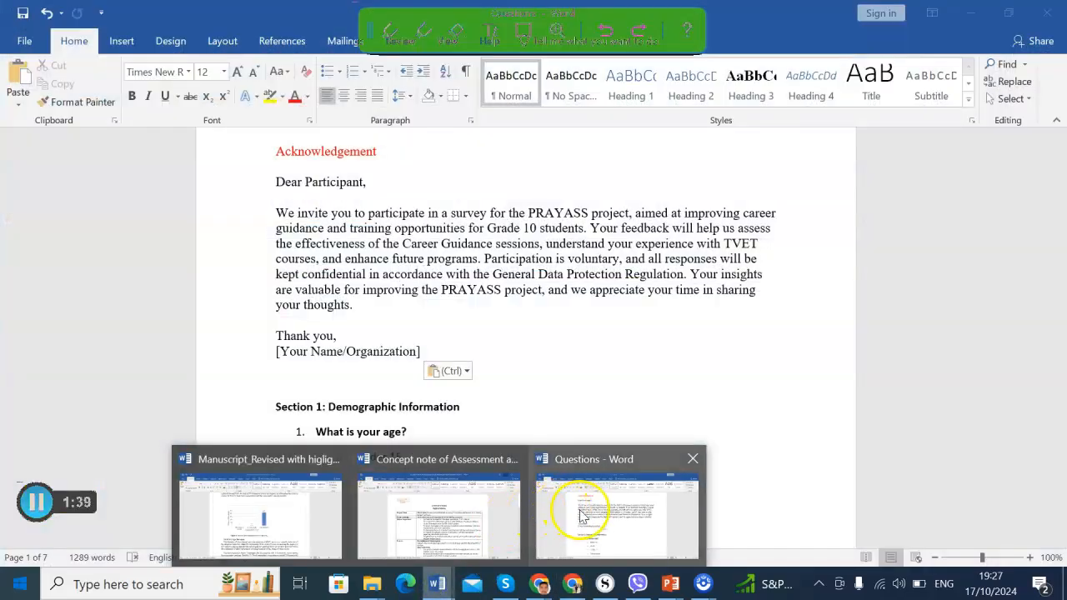
click(583, 511)
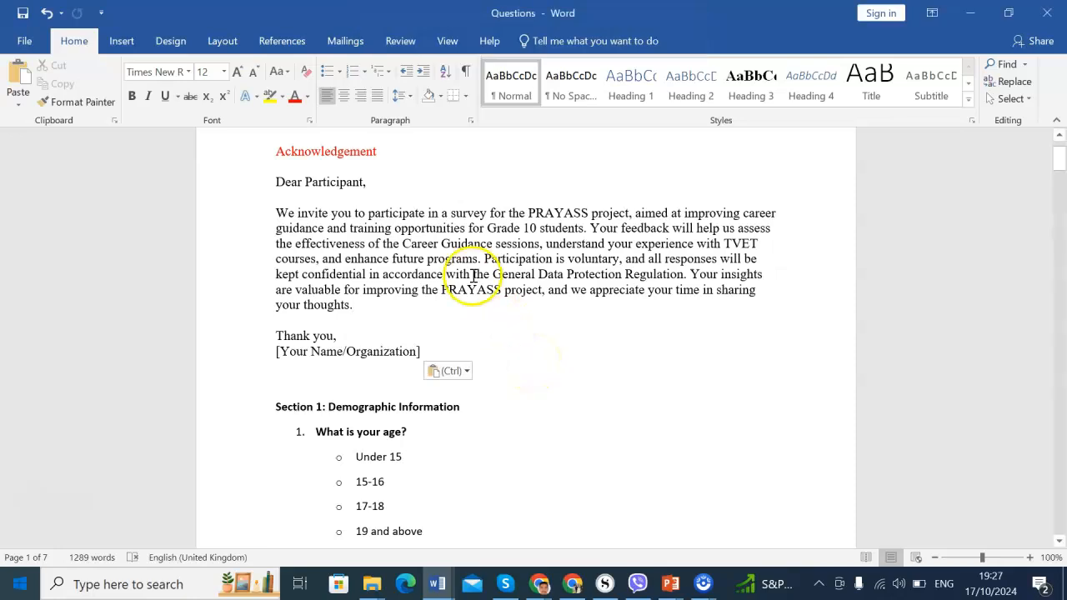
click(392, 252)
drag(391, 252, 427, 329)
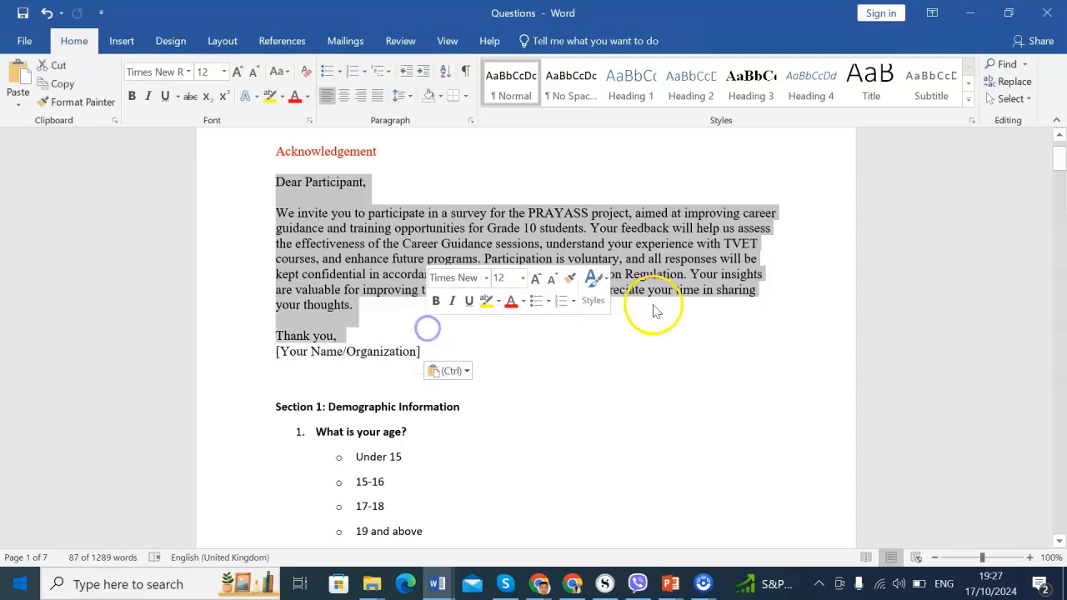
- Switch back to the KoboToolbox form in the browser and add an Acknowledge question
key(alt+Tab)
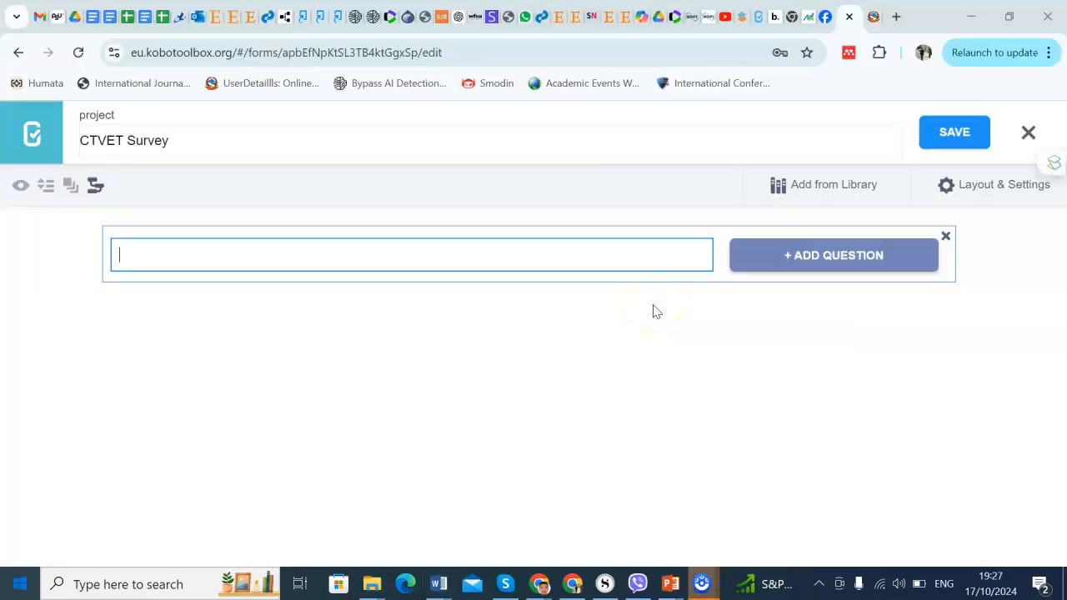
click(800, 260)
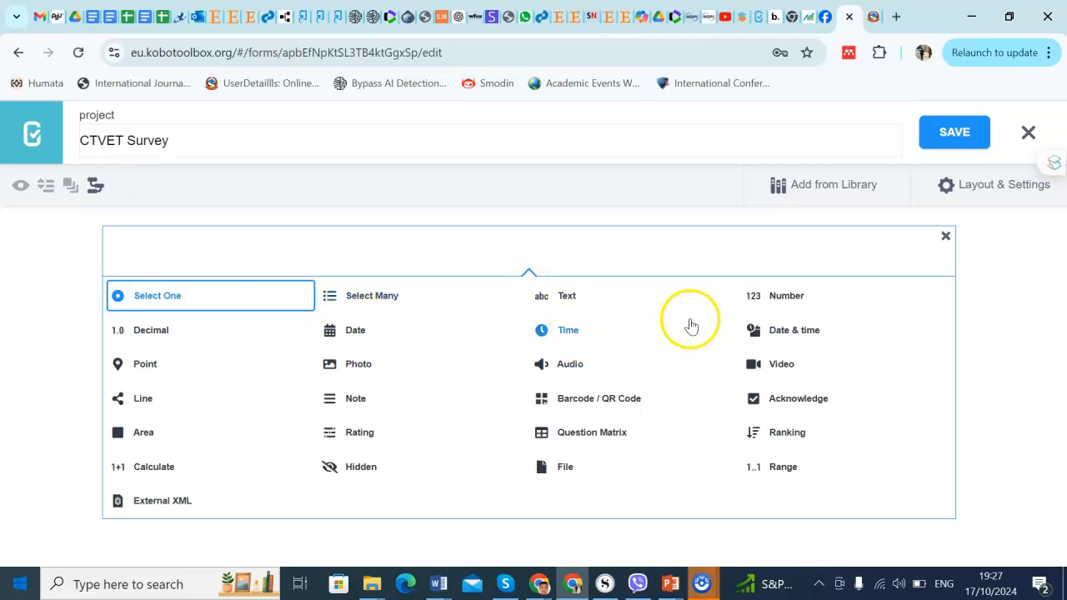
click(798, 408)
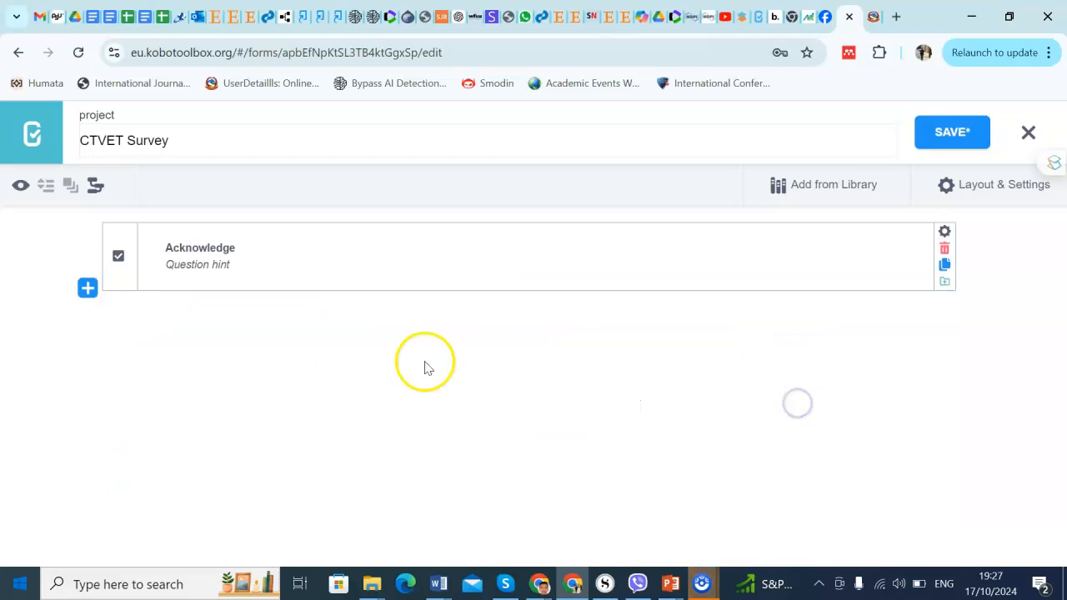
- Replace the Acknowledge question's label with the copied invitation letter and save the form
click(237, 250)
drag(267, 248, 136, 249)
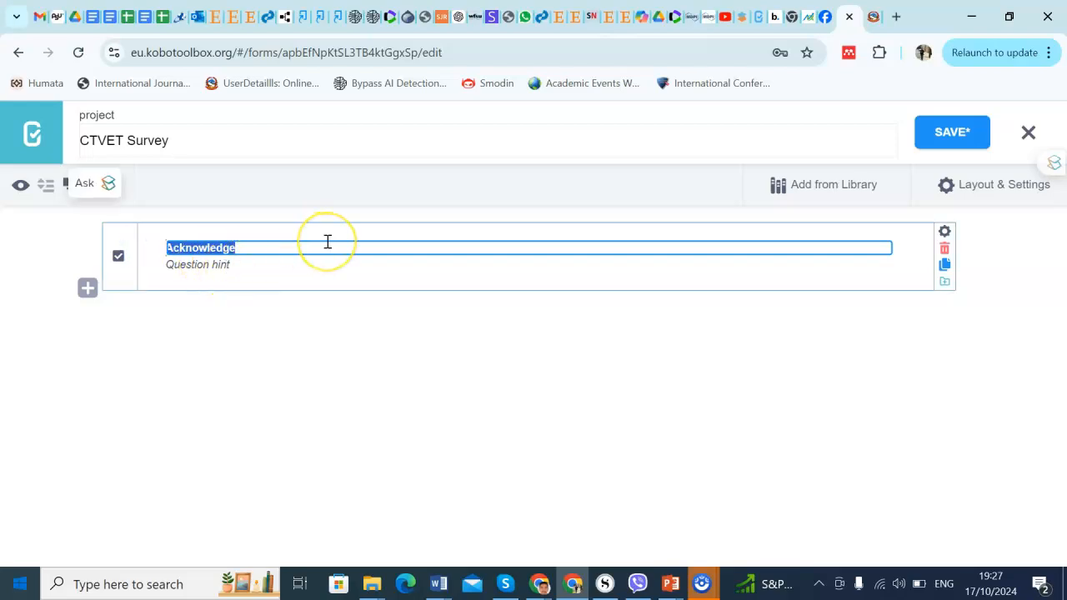
key(ctrl+v)
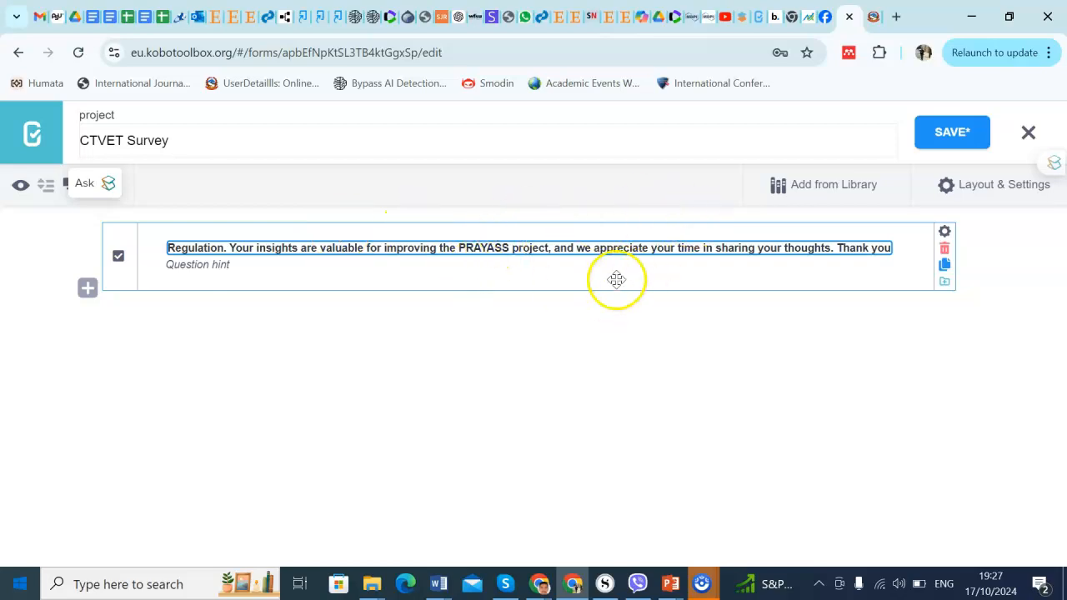
click(953, 138)
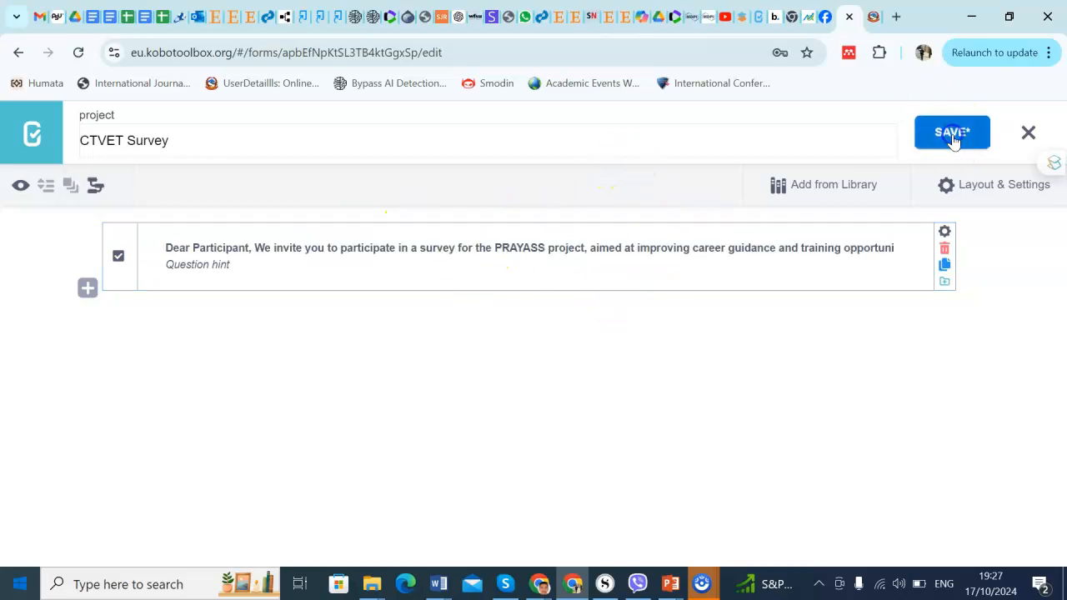
- Add a Select One question reading "Do agree to participate in the Survey?" below the acknowledgement
click(90, 290)
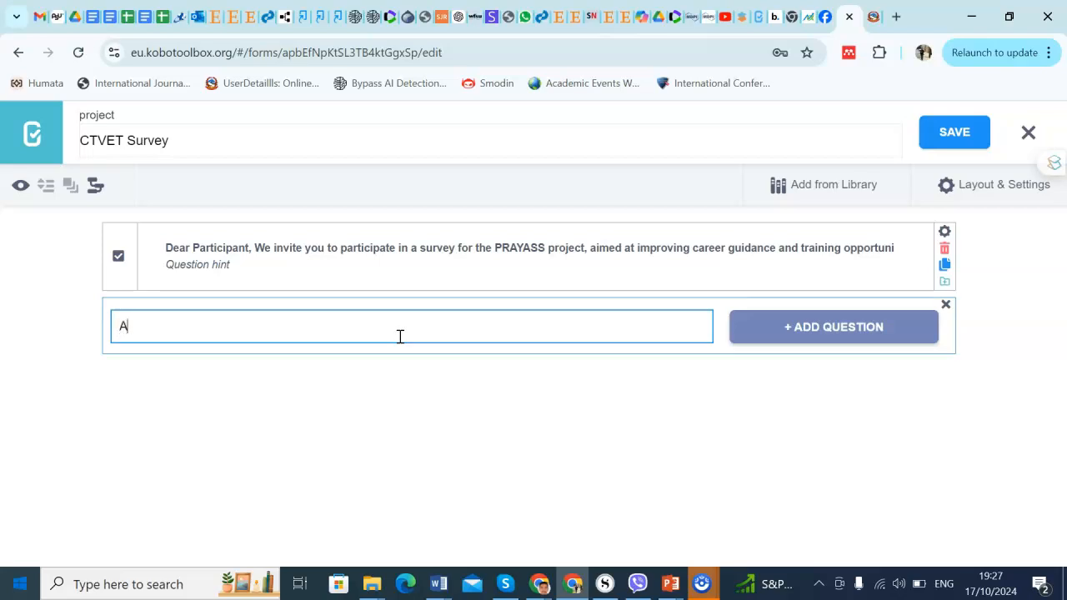
text(e you rea)
key(BackSpace)
key(BackSpace)
key(BackSpace)
key(BackSpace)
key(BackSpace)
key(BackSpace)
key(BackSpace)
key(BackSpace)
key(BackSpace)
key(BackSpace)
key(BackSpace)
key(BackSpace)
key(BackSpace)
key(BackSpace)
key(BackSpace)
key(BackSpace)
text(Do agree to participate in the Survey?)
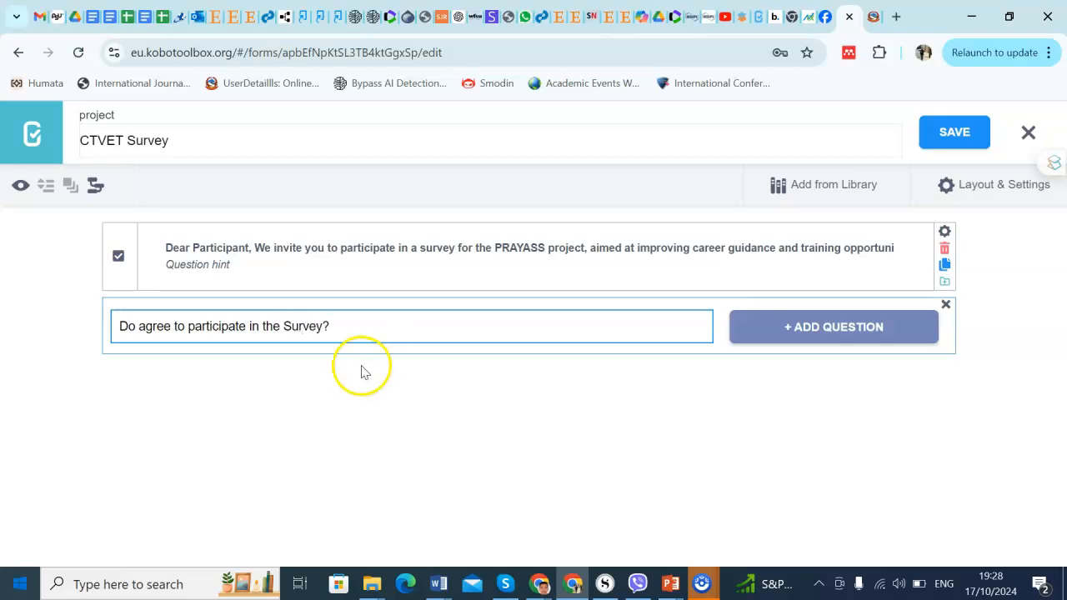
click(353, 419)
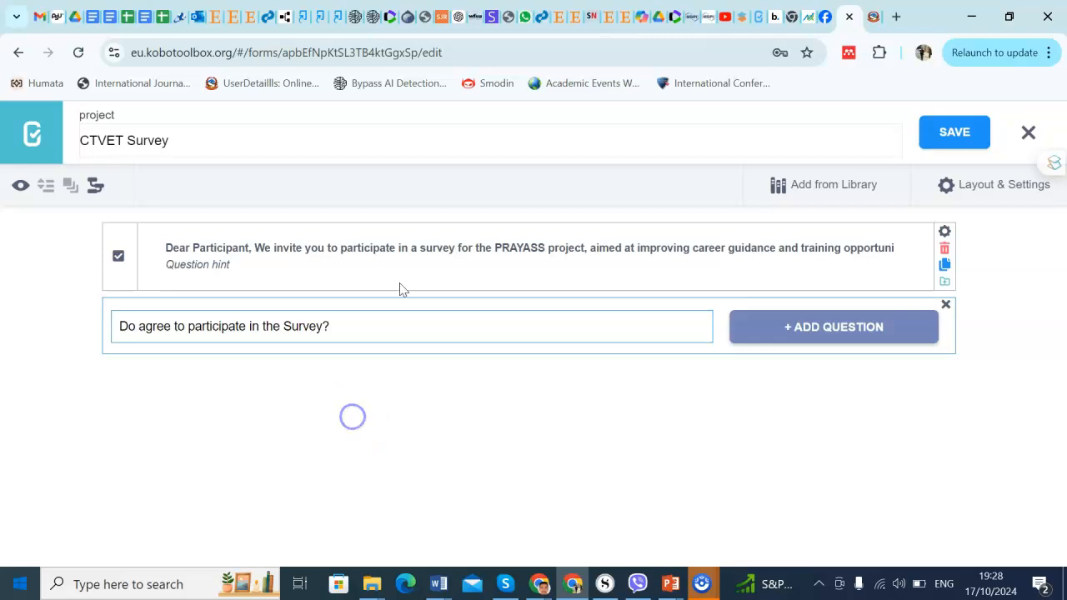
click(801, 327)
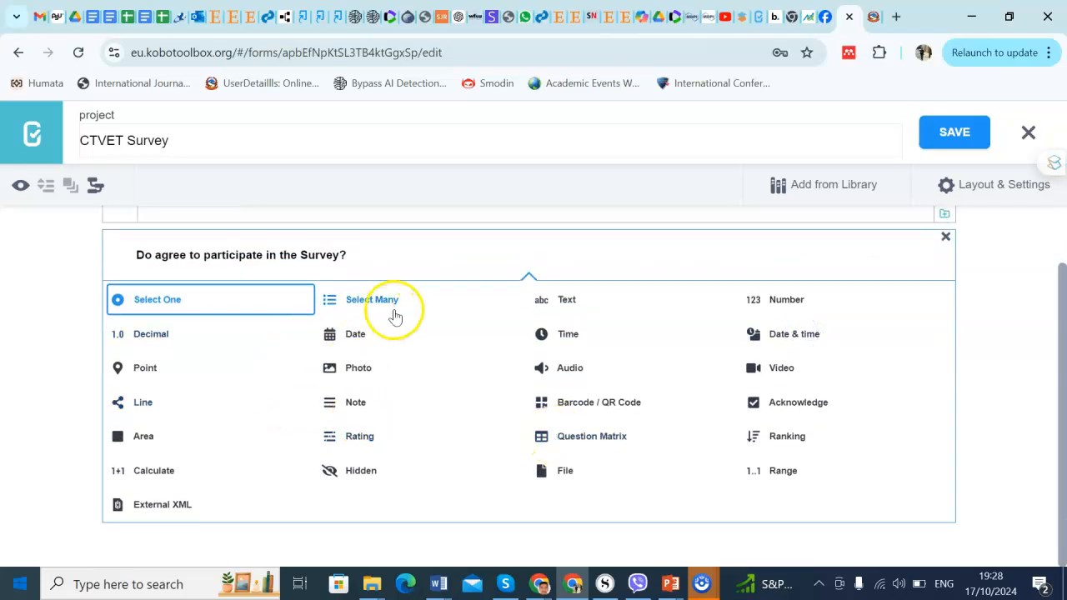
click(202, 320)
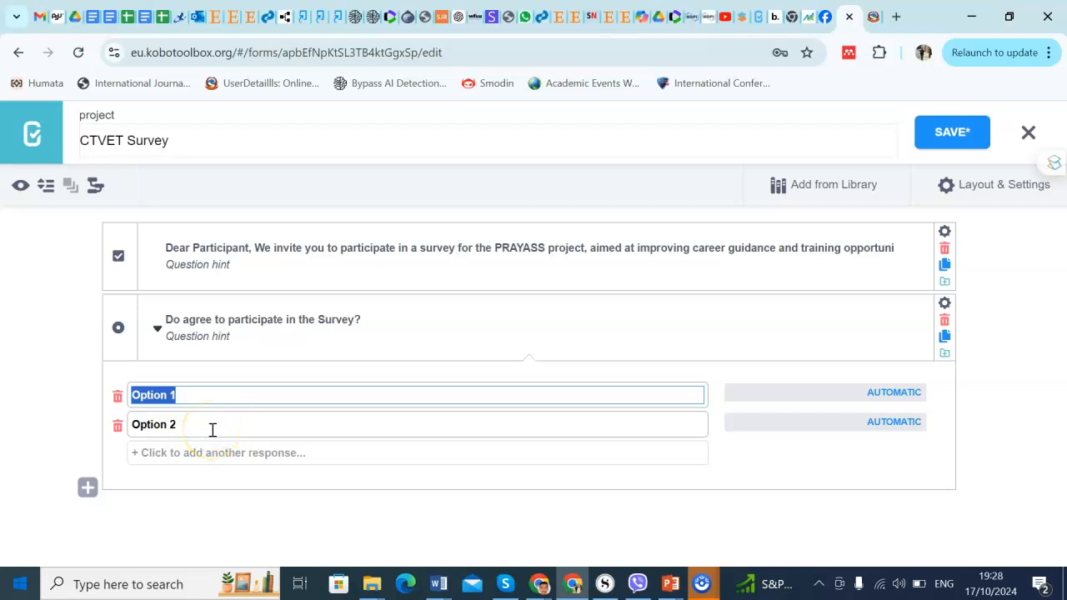
- Name the two response options of the participation question "Yes" and "No"
text(Yes)
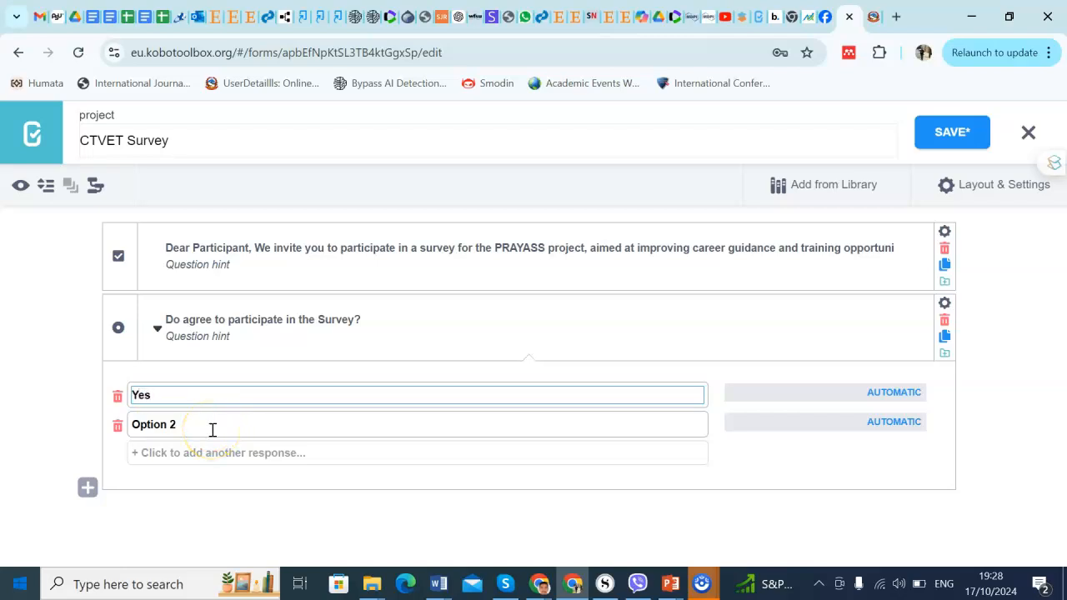
click(213, 427)
triple_click(211, 425)
text(N)
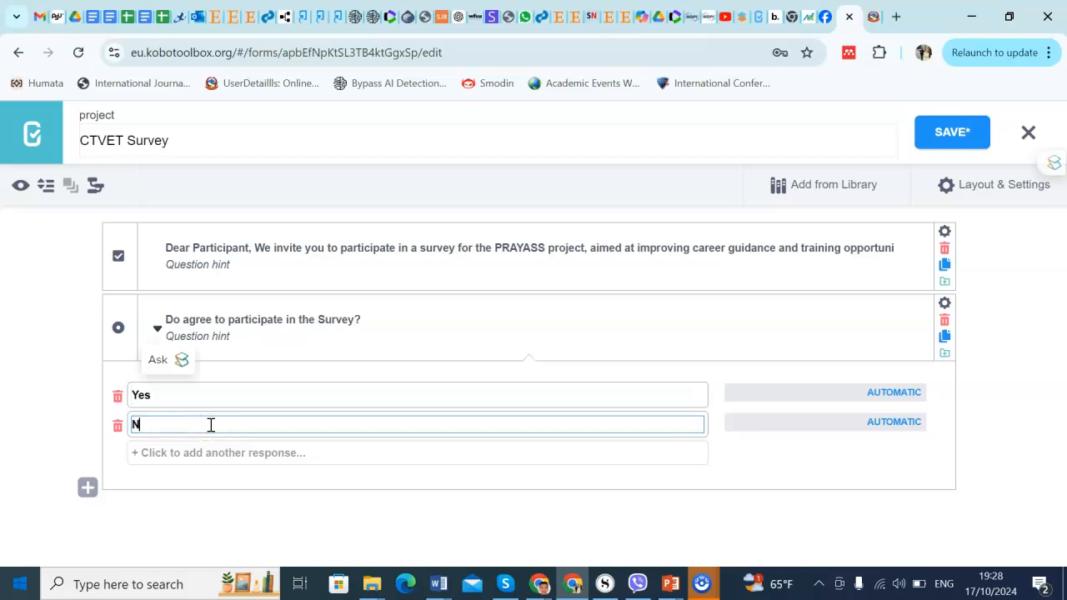
text(o)
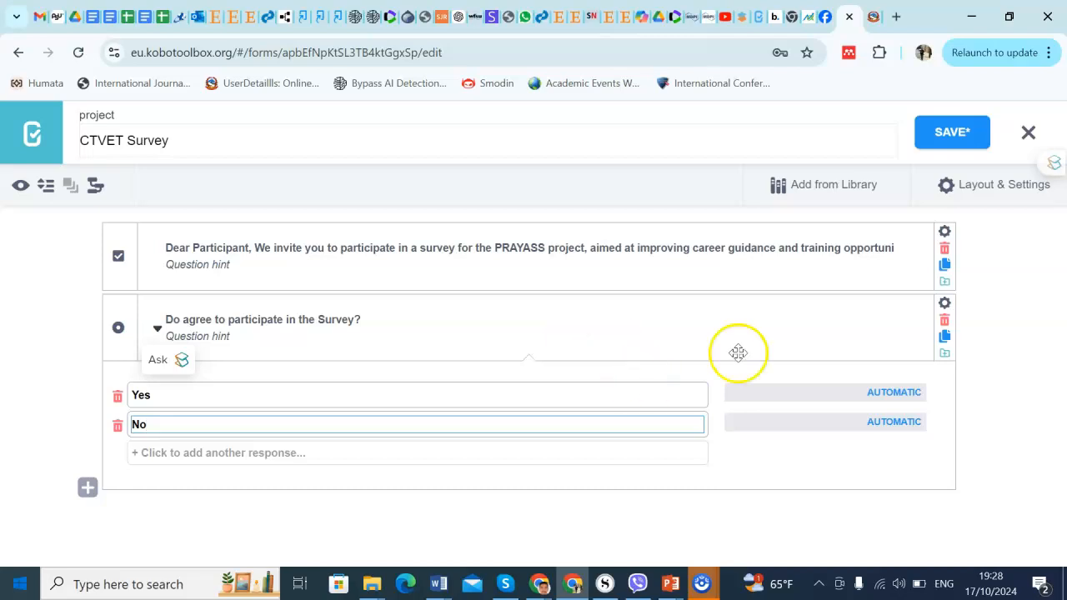
- Set the value of the participation question's "Yes" option to 1 and its "No" option to 0
click(861, 392)
double_click(861, 392)
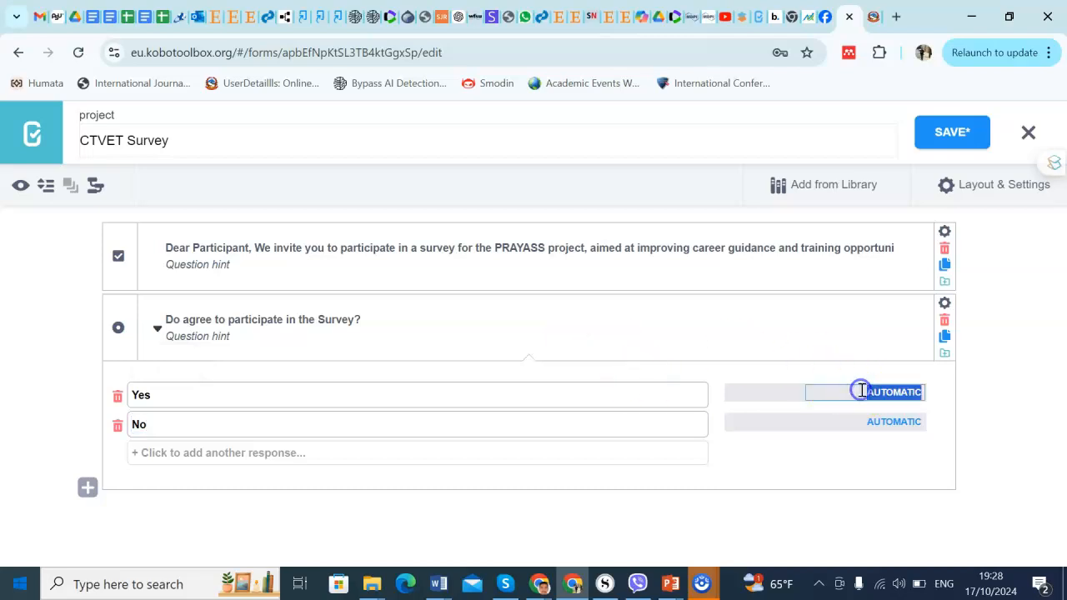
text(1)
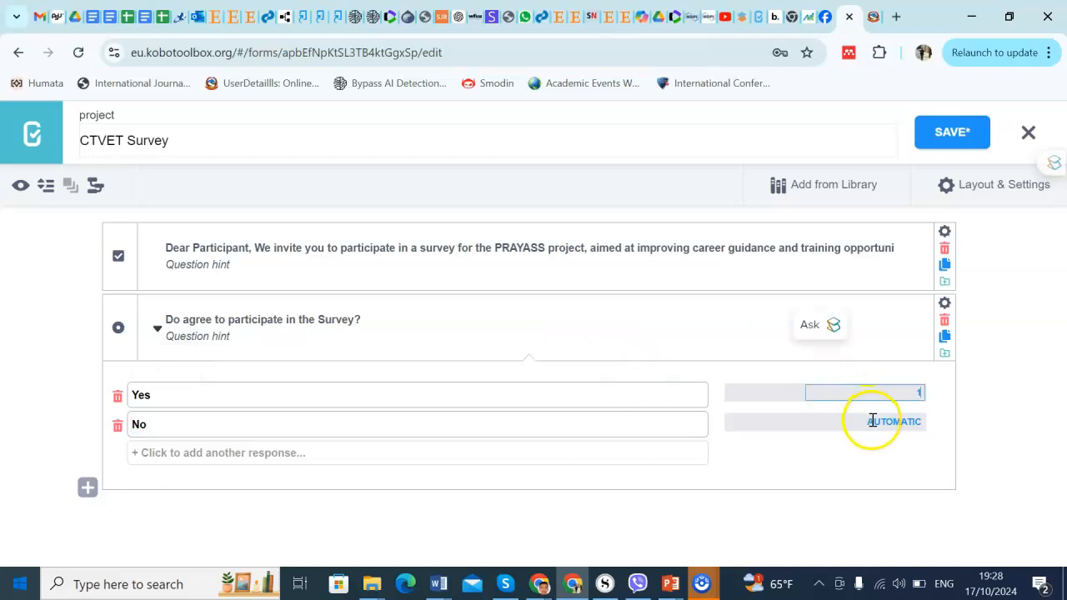
double_click(872, 421)
text(2)
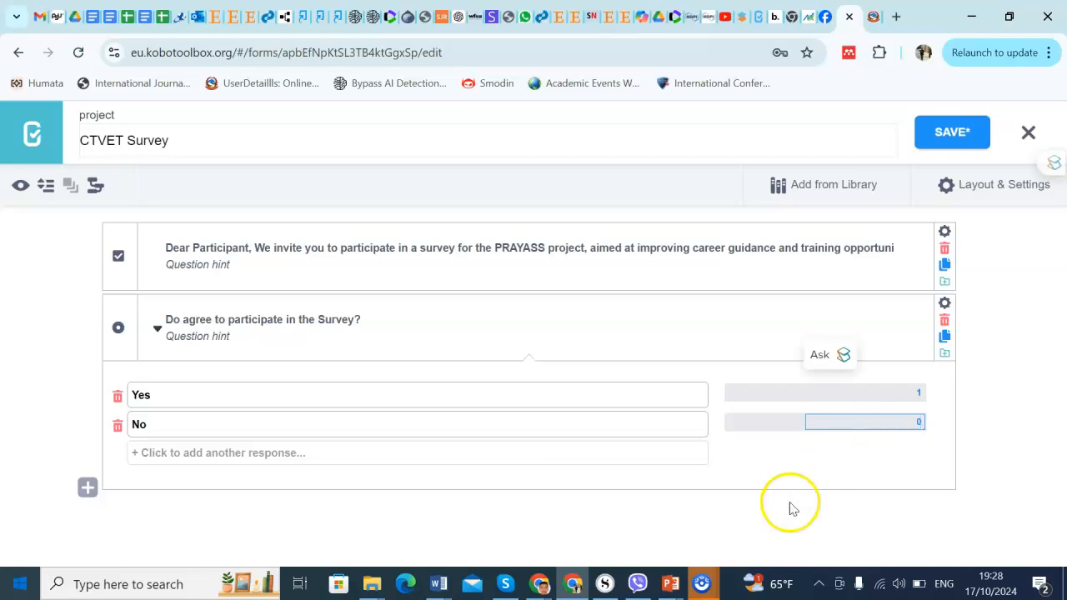
click(722, 493)
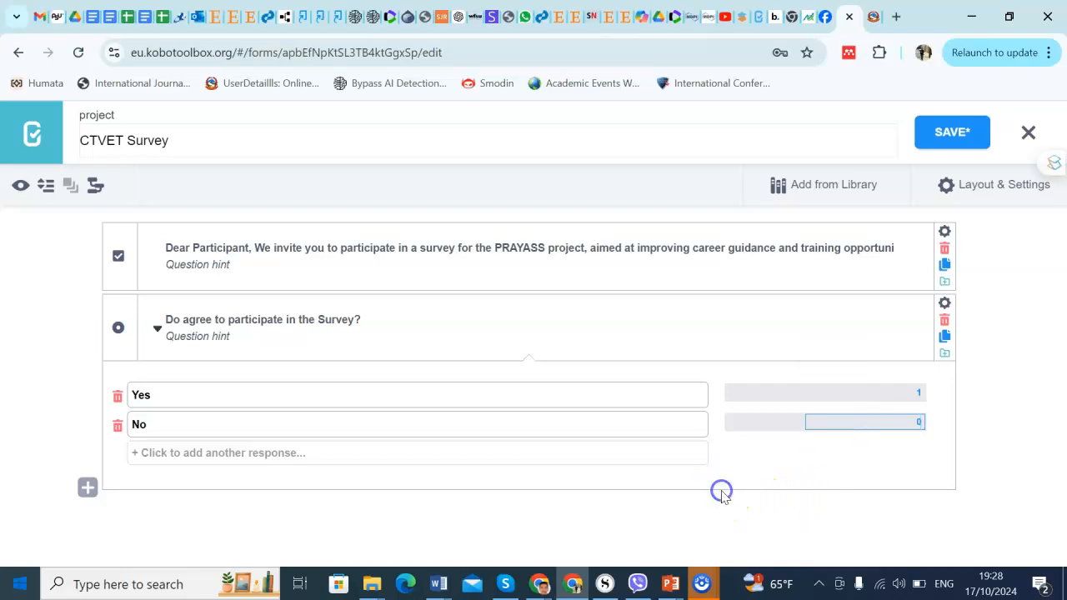
- Add a Text question reading "Can you tell us your name?" below the participation question
click(87, 488)
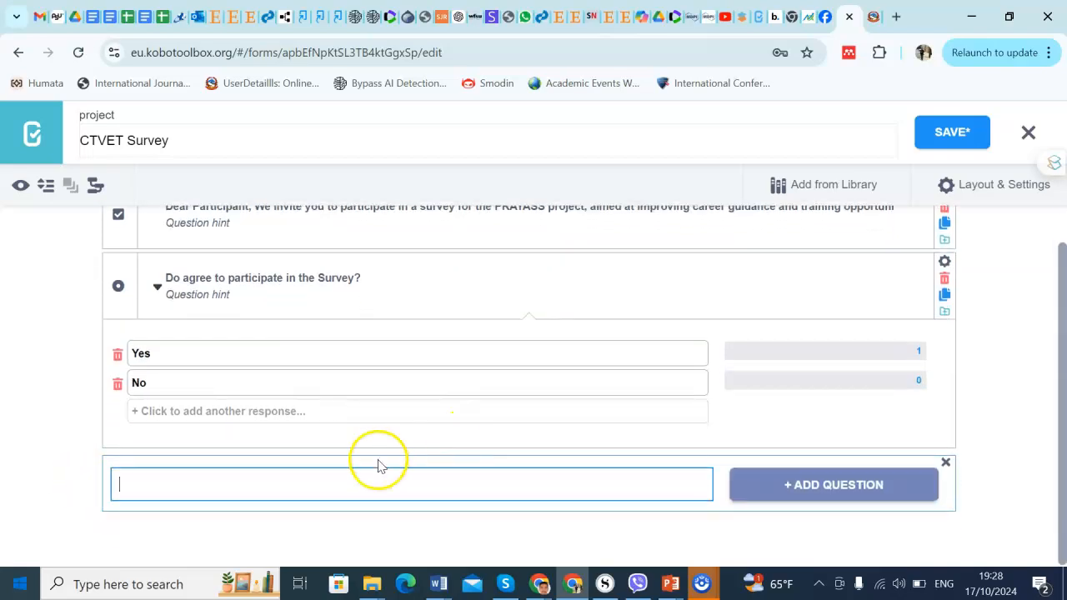
click(363, 534)
click(291, 484)
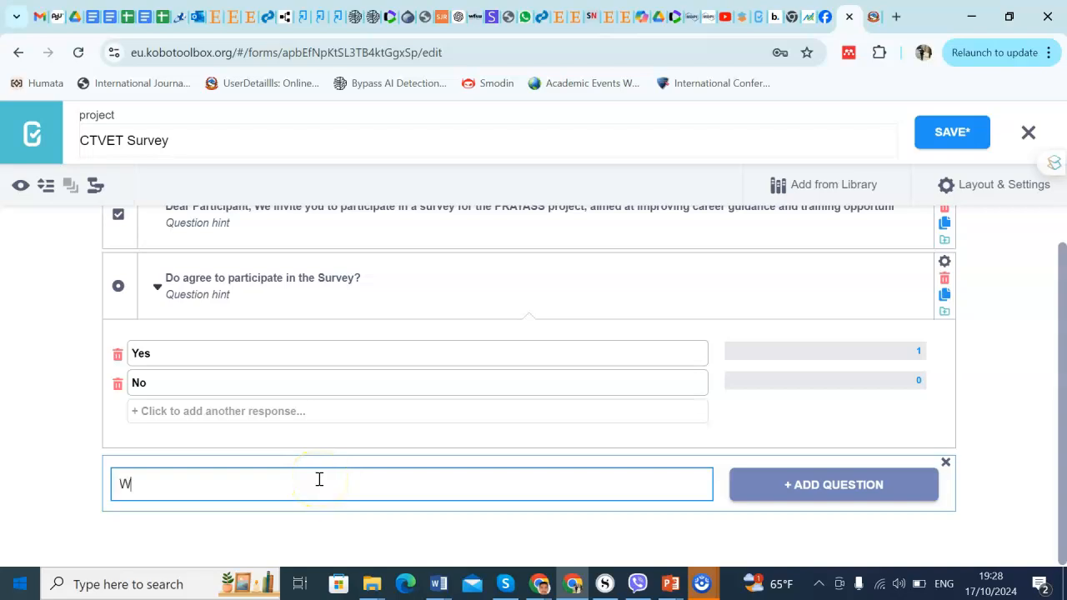
text(Would you)
key(BackSpace)
key(BackSpace)
key(BackSpace)
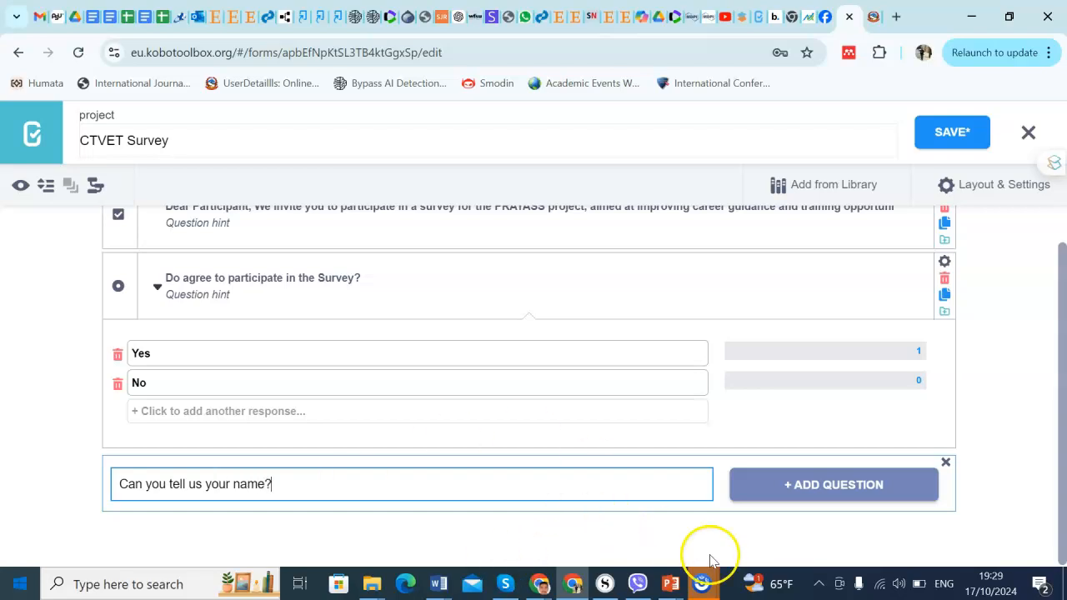
click(803, 492)
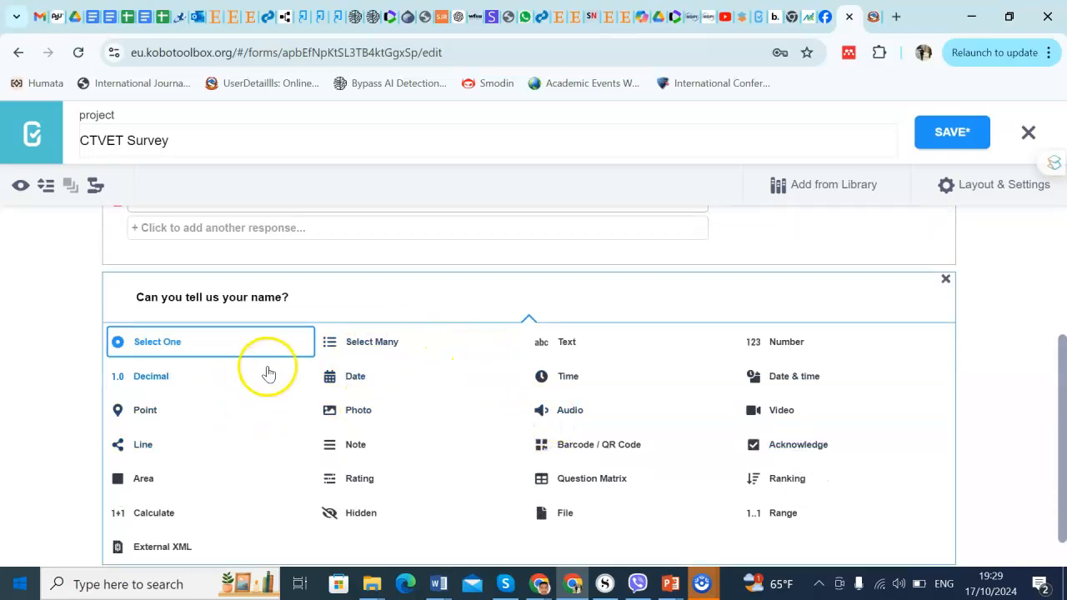
click(568, 341)
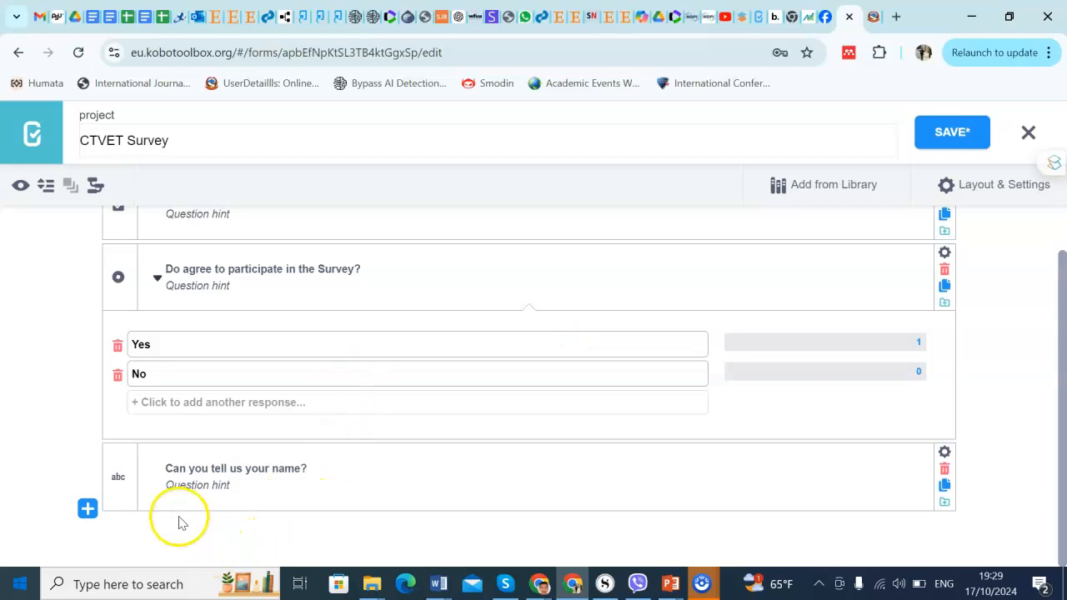
- Add a Select One question reading "How old are you?" below the name question
click(88, 512)
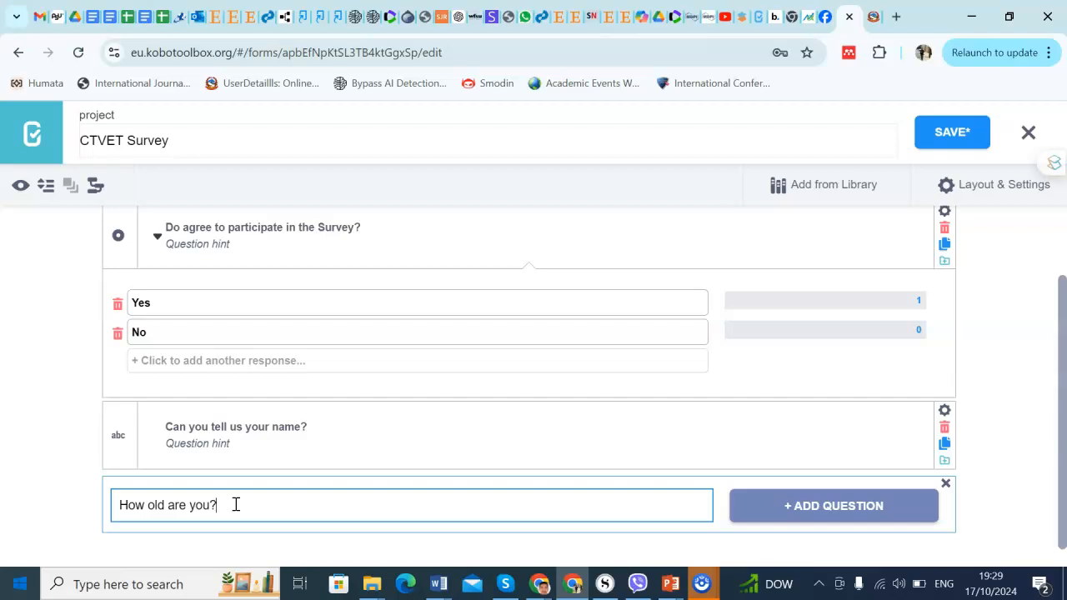
click(849, 515)
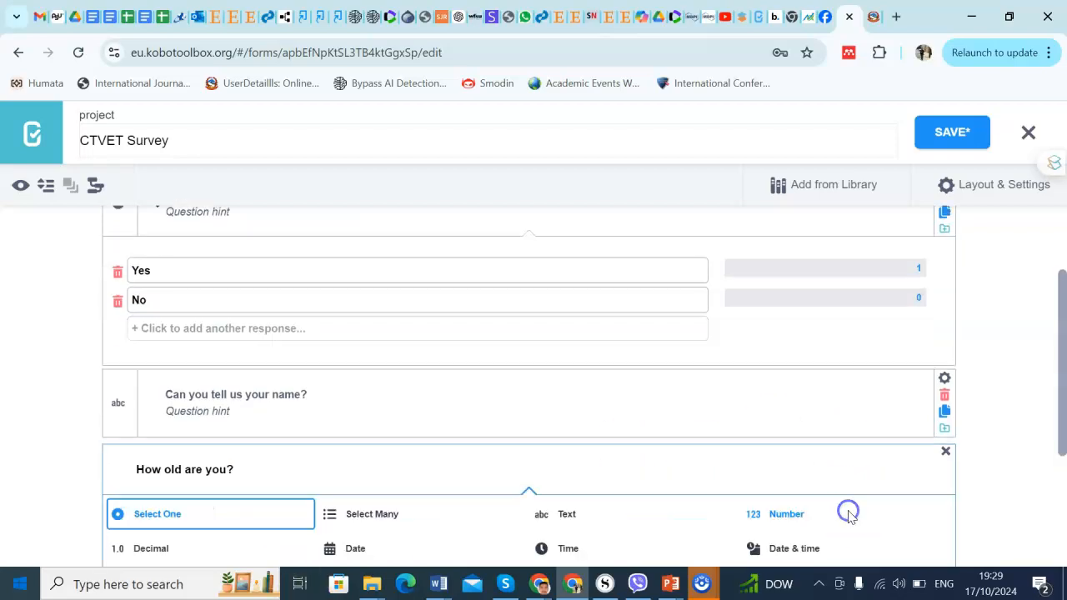
click(225, 372)
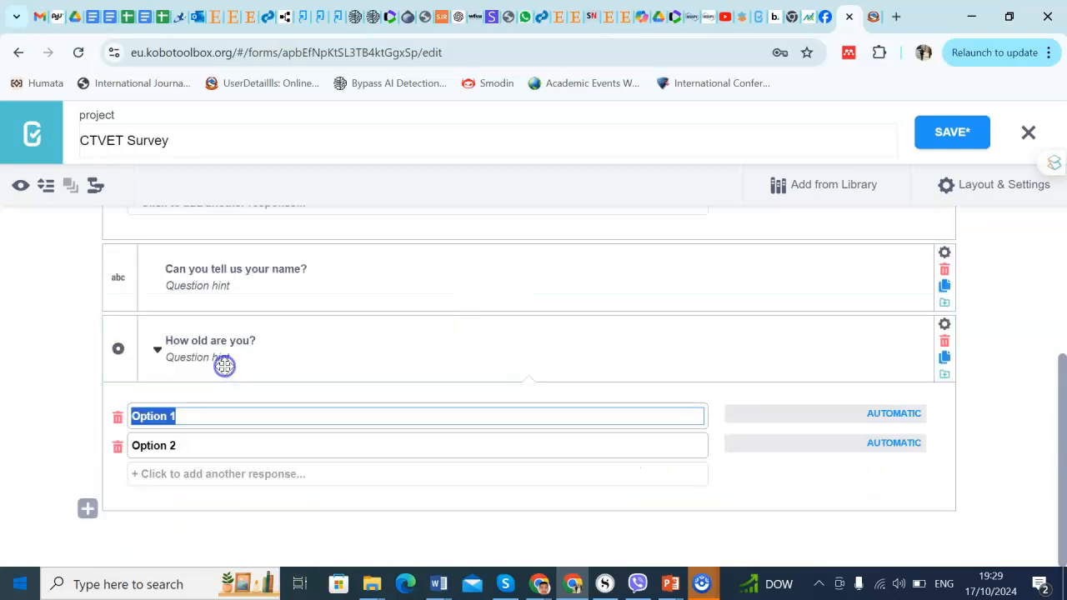
- Enter "Below 15", "15-16" and "16-17" as the first three response options of the age question
text(Below 15)
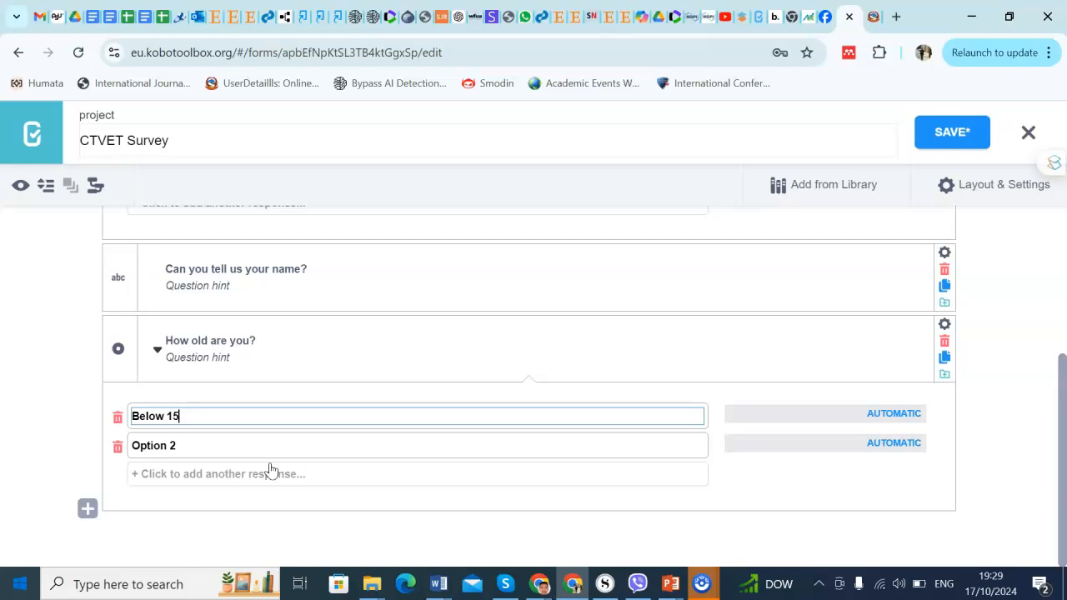
triple_click(221, 445)
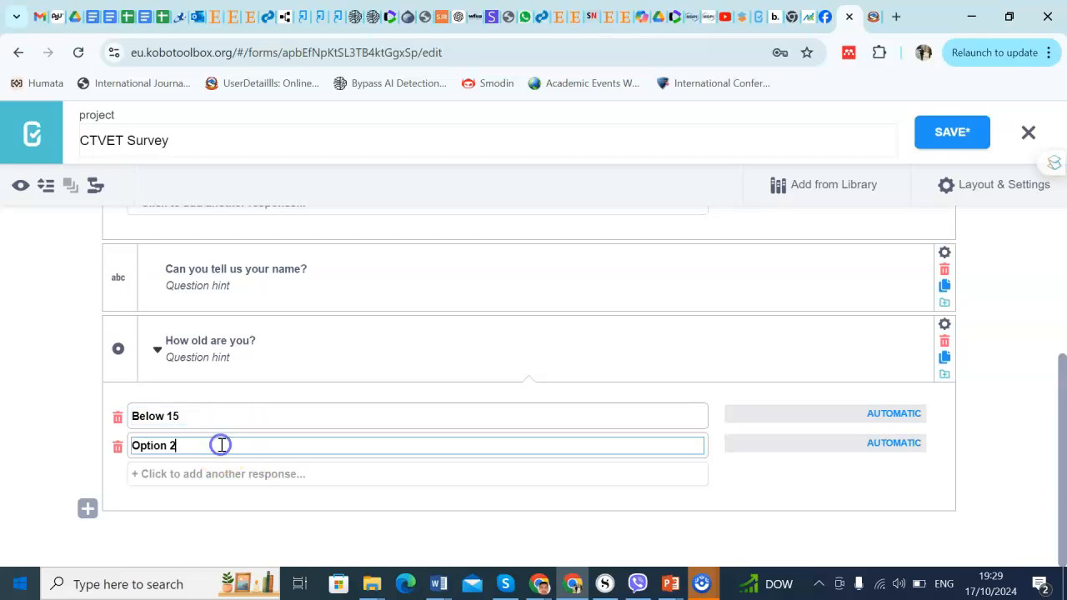
text(15-16)
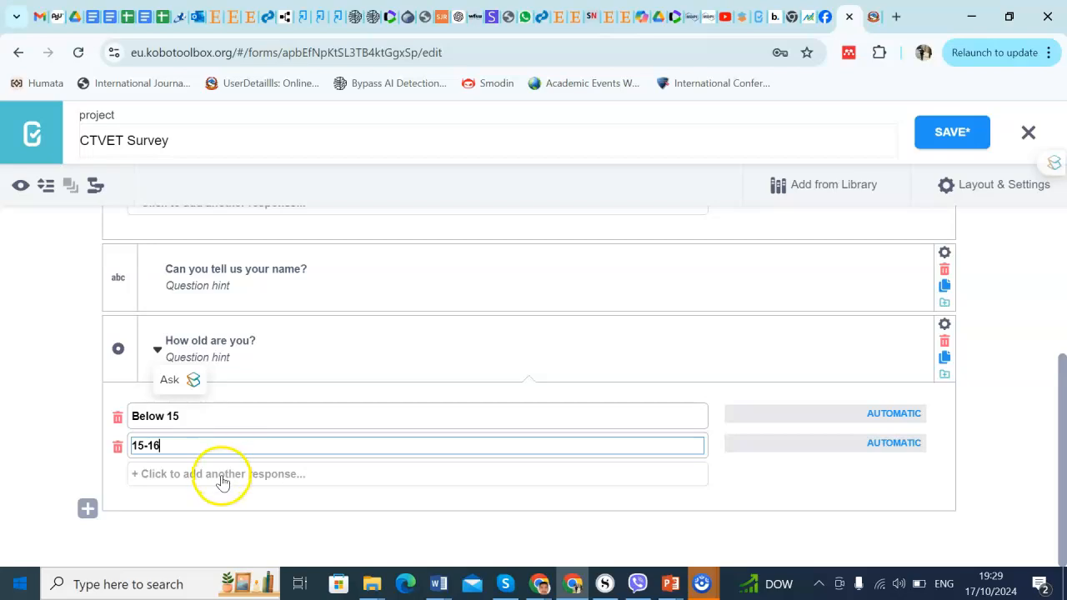
click(220, 475)
text(16-17)
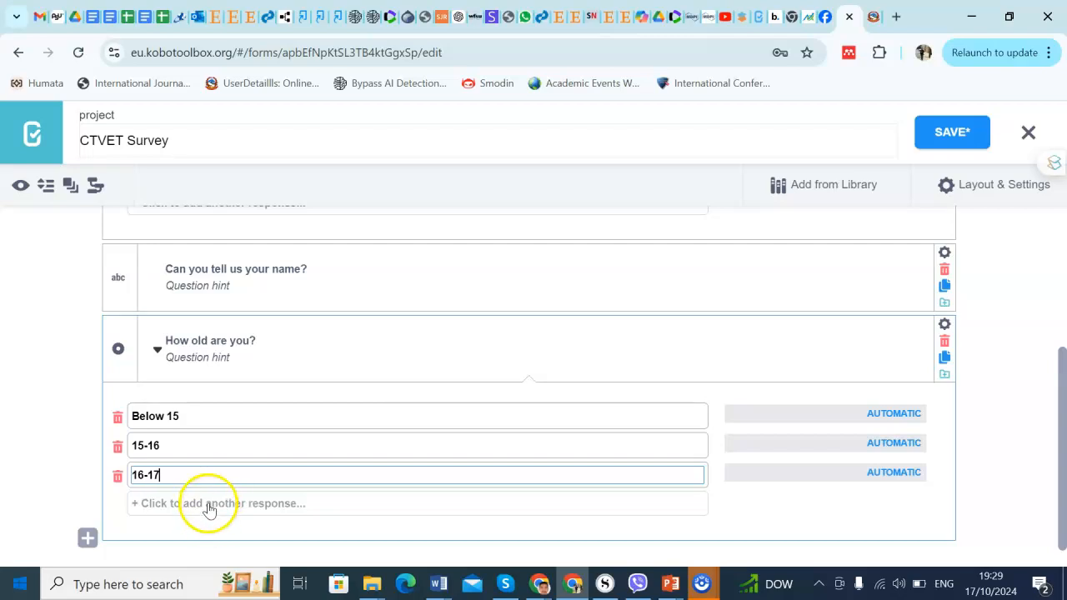
- Add the age responses "17-18" and "18-19" plus a sixth option starting with "19"
click(209, 505)
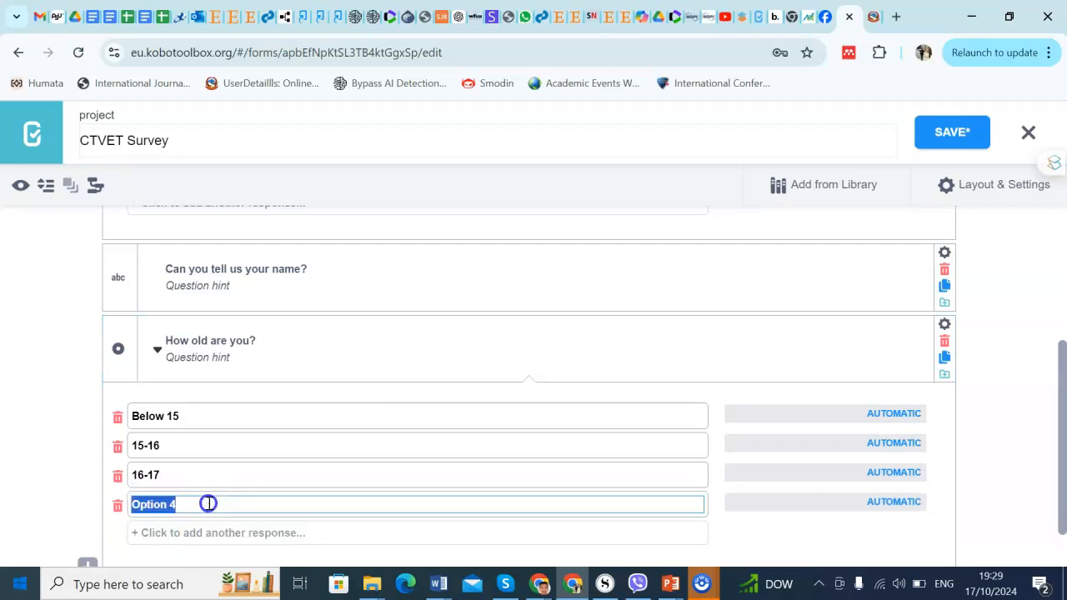
text(17-18)
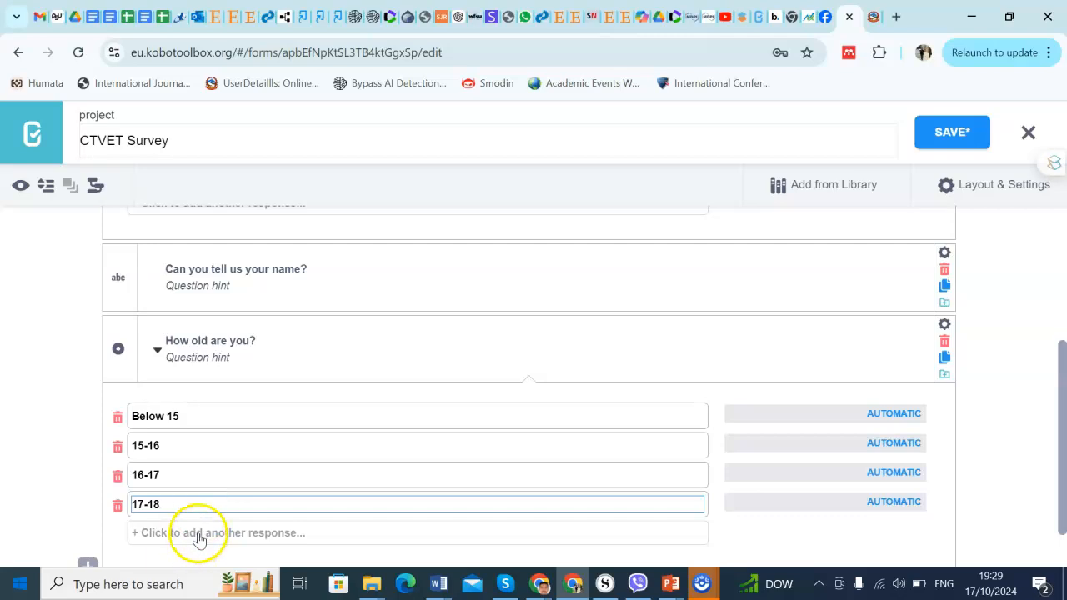
click(200, 533)
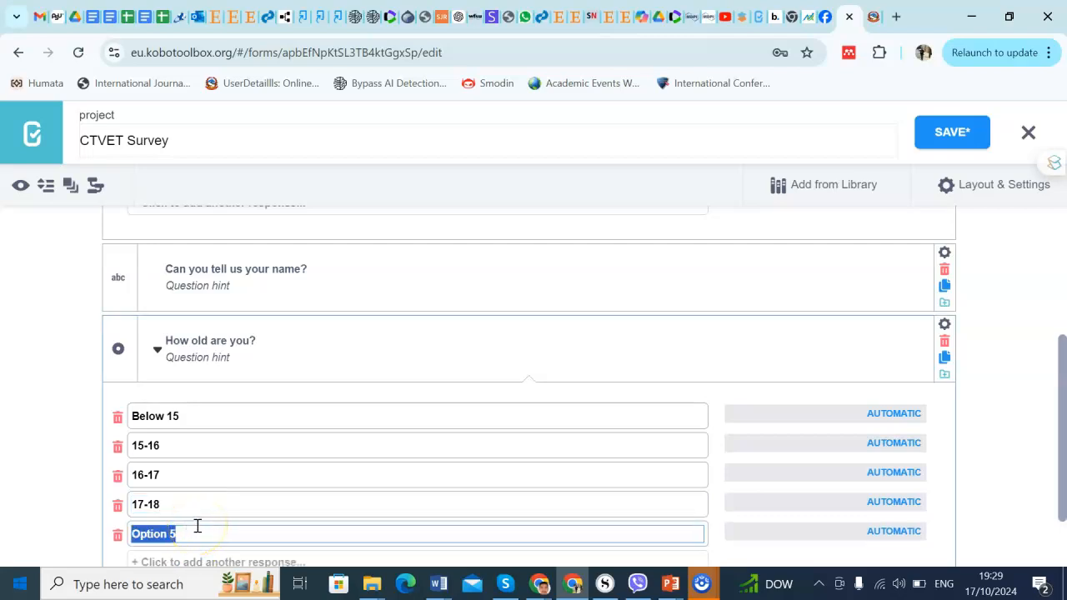
text(18-19)
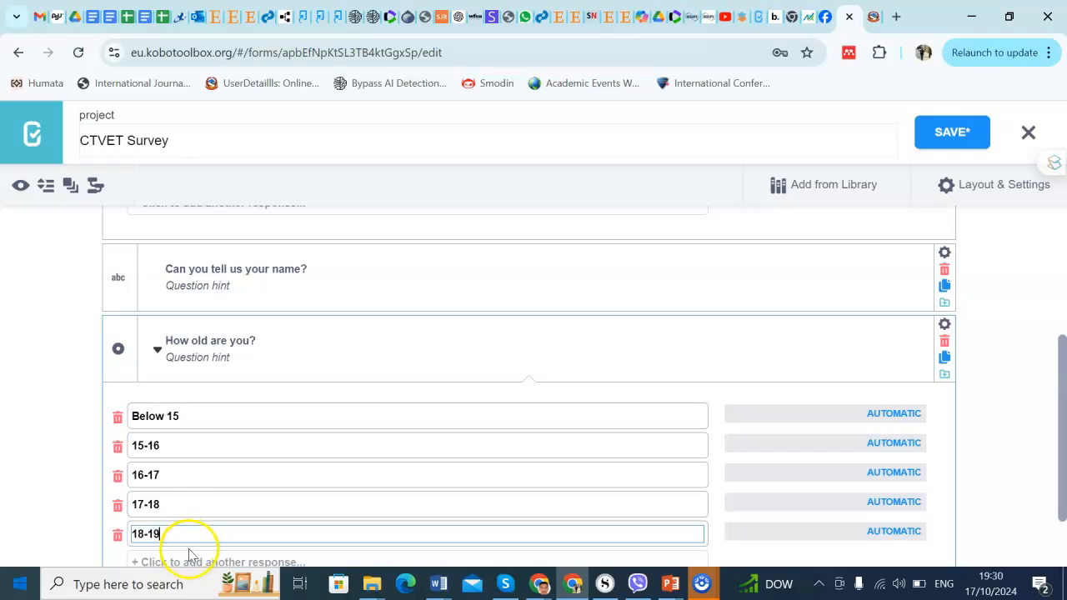
click(187, 562)
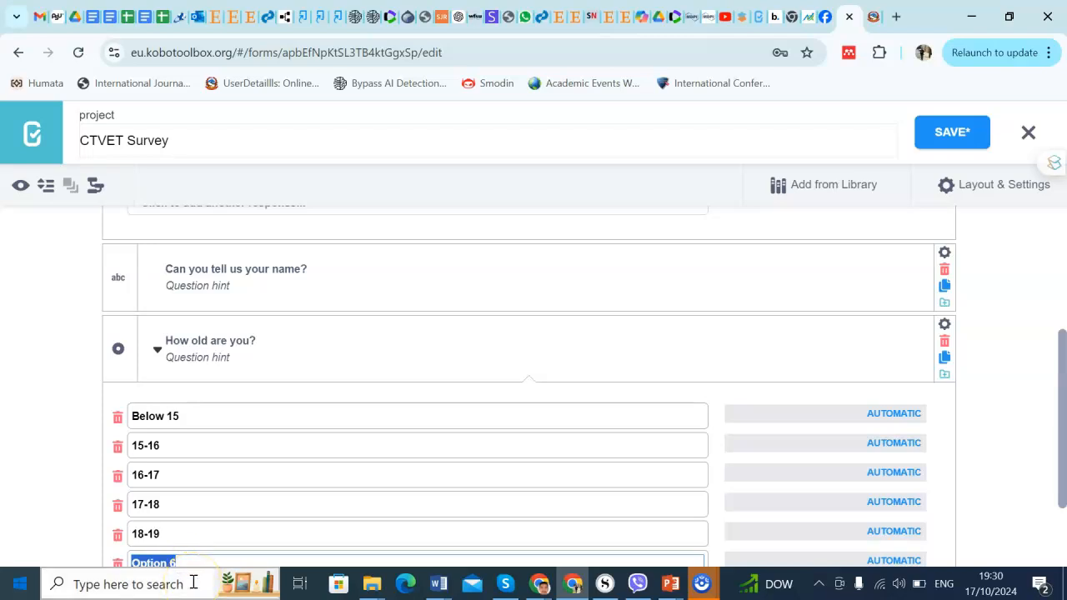
text(19)
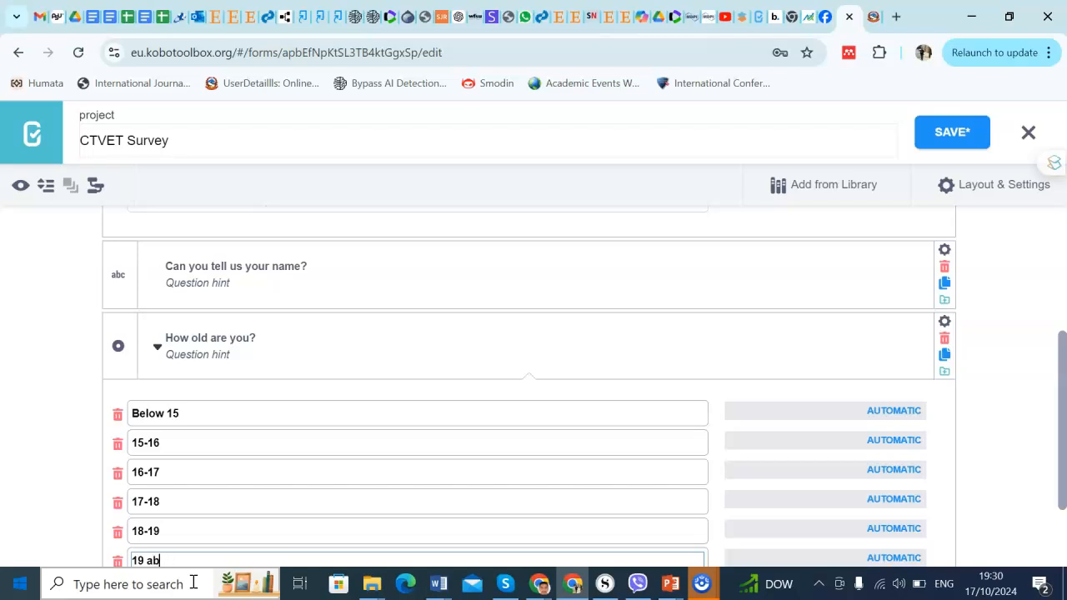
- Check the age question's response options in the Word questionnaire and return to the KoboToolbox form in the browser
key(alt+Tab)
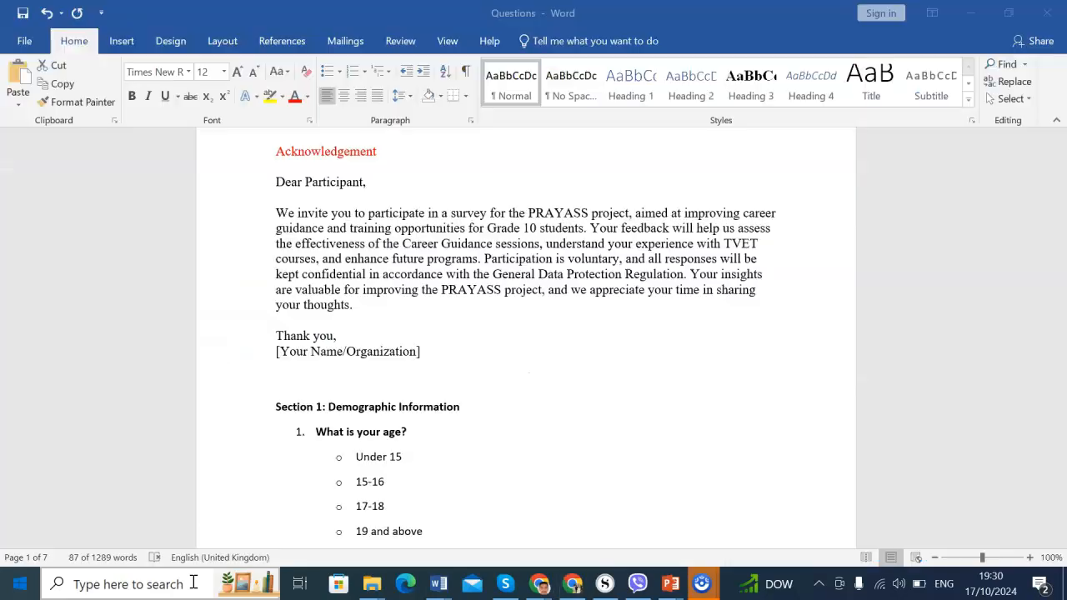
click(349, 429)
key(Down)
key(Down)
key(Down)
key(Down)
key(Down)
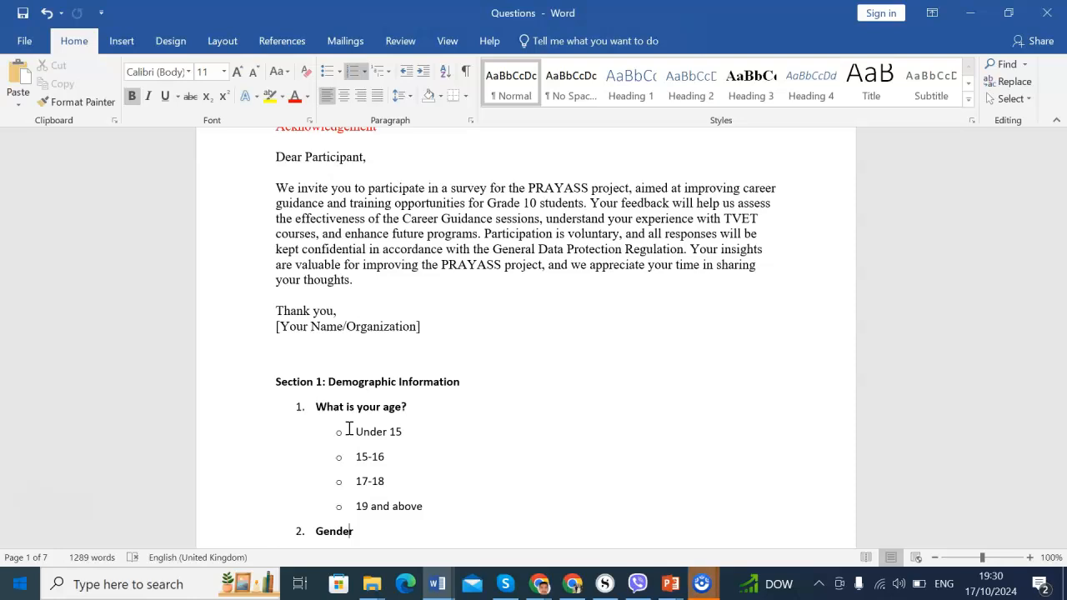
key(alt+Tab)
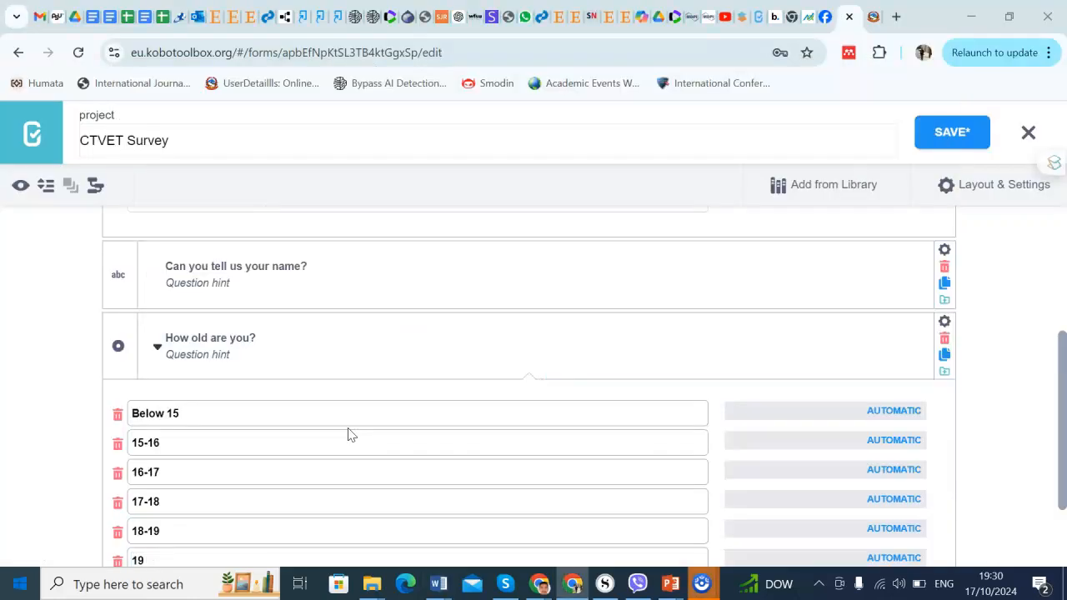
key(alt+Tab)
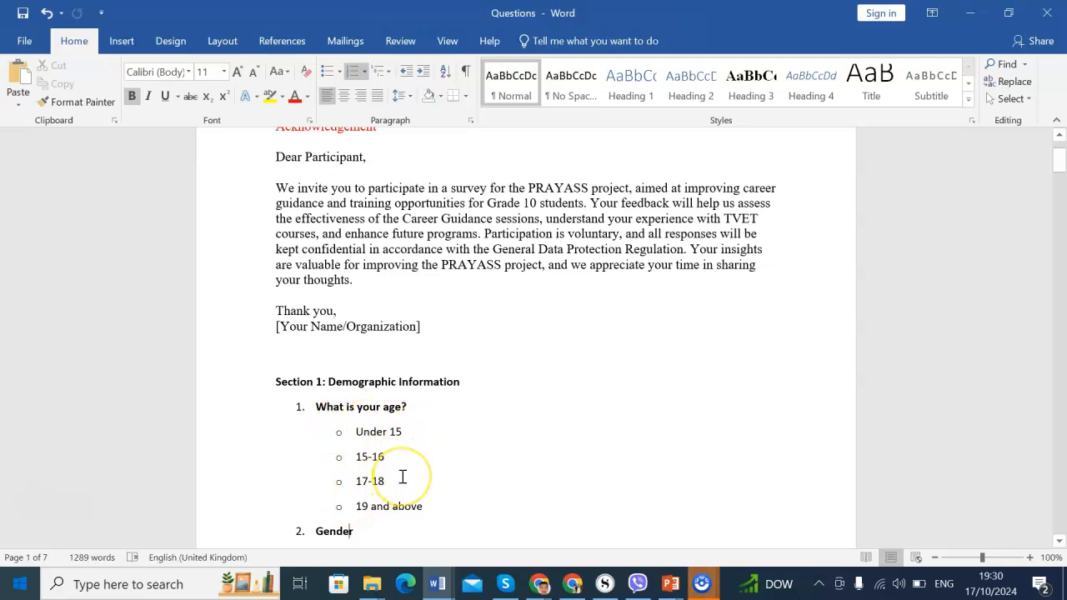
key(alt+Tab)
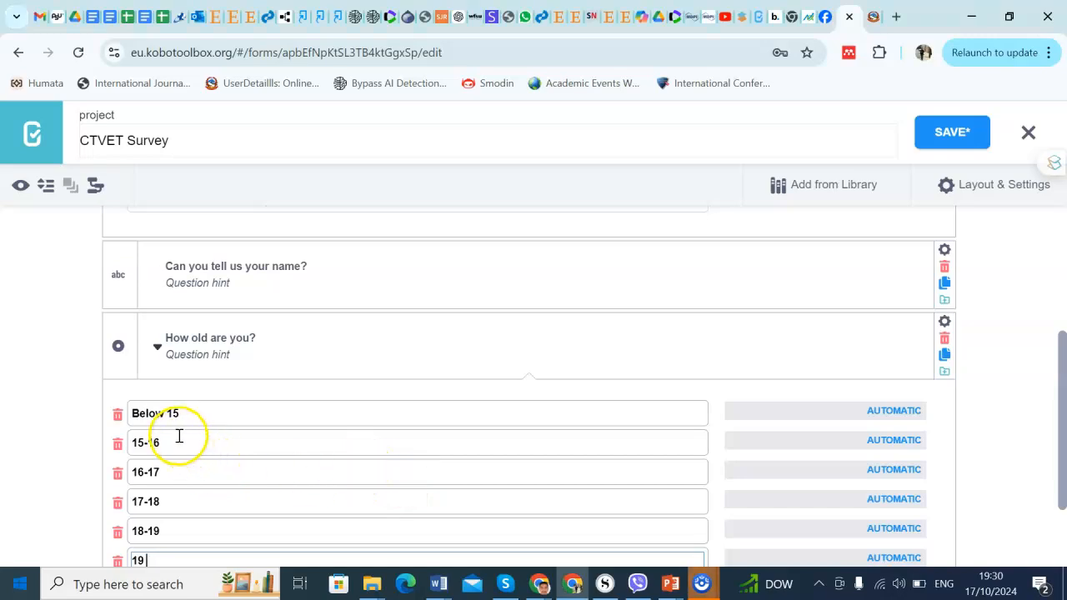
- Reword the first response option of the age question as "Under 15"
click(162, 415)
key(BackSpace)
key(BackSpace)
key(BackSpace)
key(BackSpace)
key(BackSpace)
text(Under)
- Replace the fifth age option with "19 and above" and delete the surplus sixth option
click(161, 441)
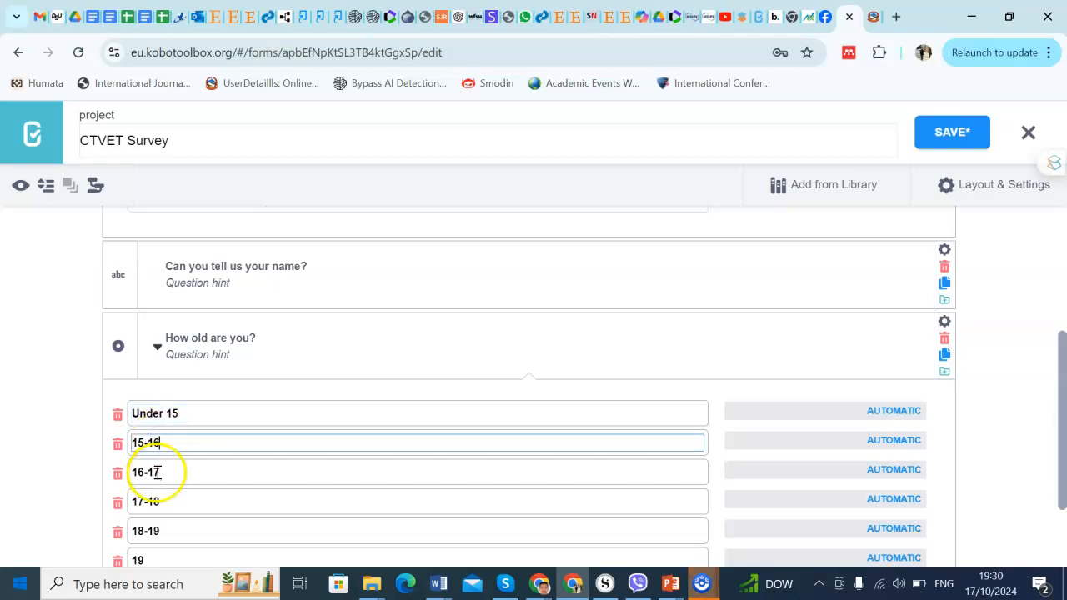
click(155, 472)
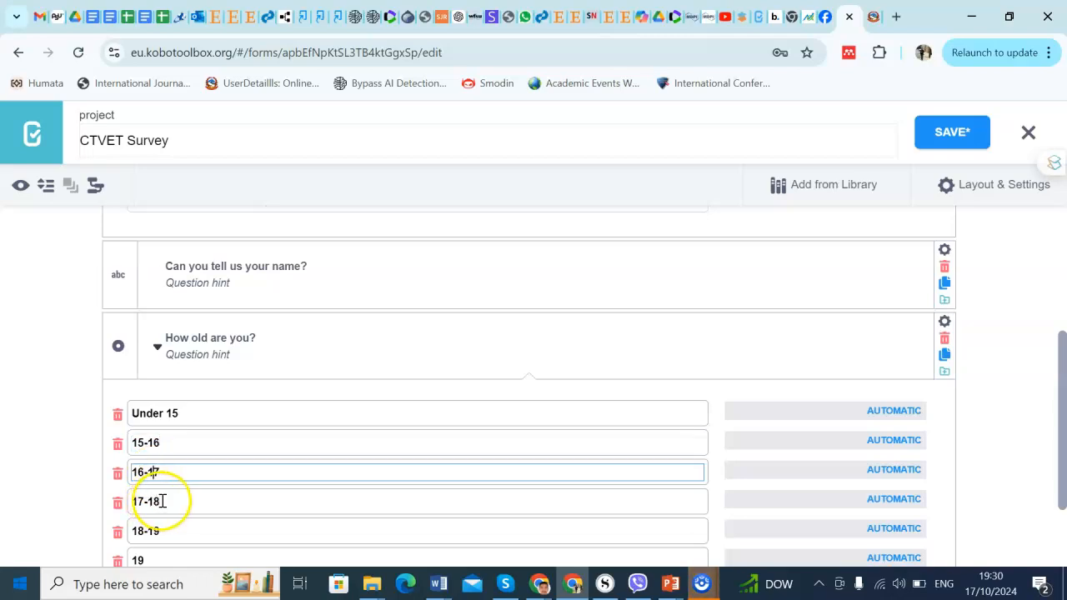
click(163, 502)
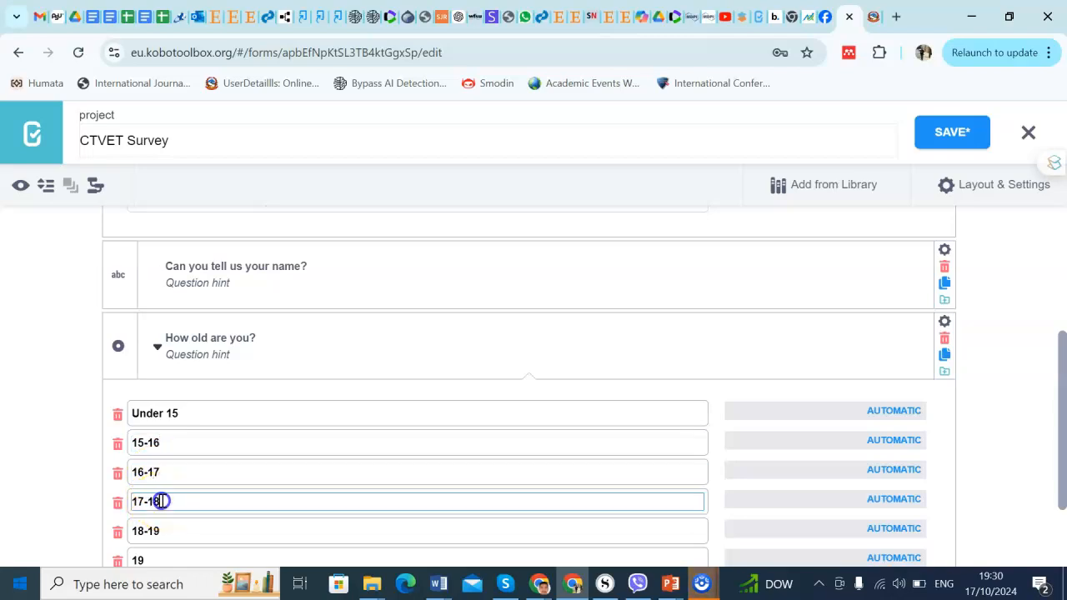
click(163, 532)
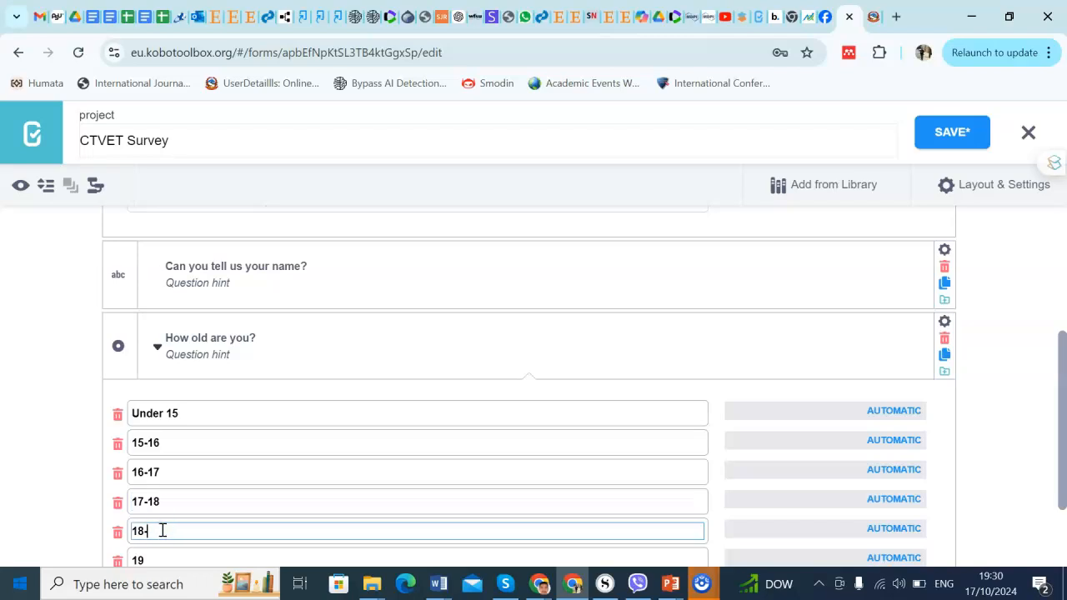
key(BackSpace)
click(162, 532)
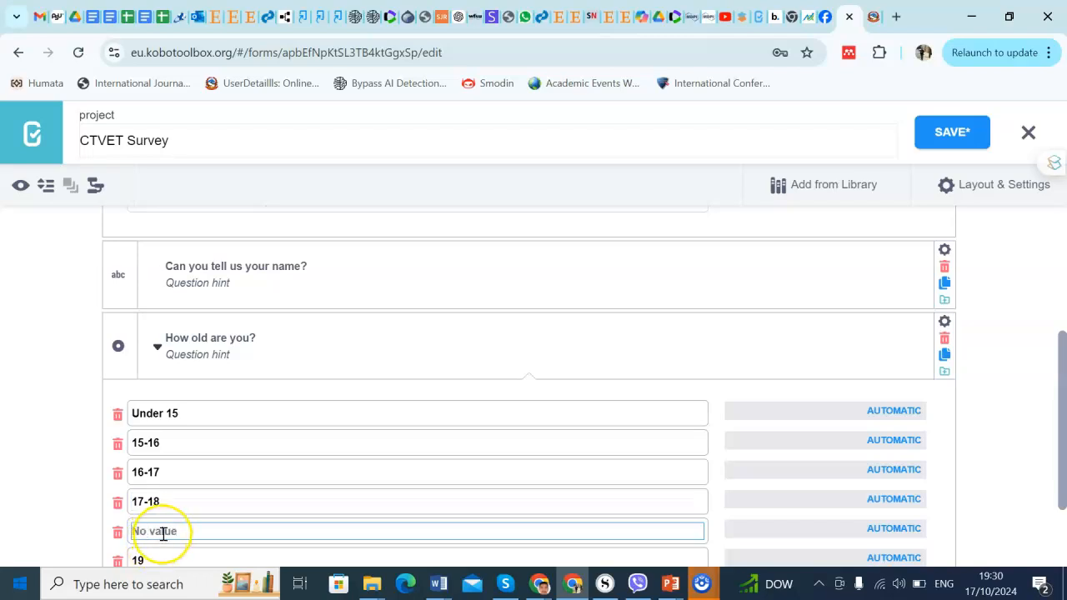
text(19 and above)
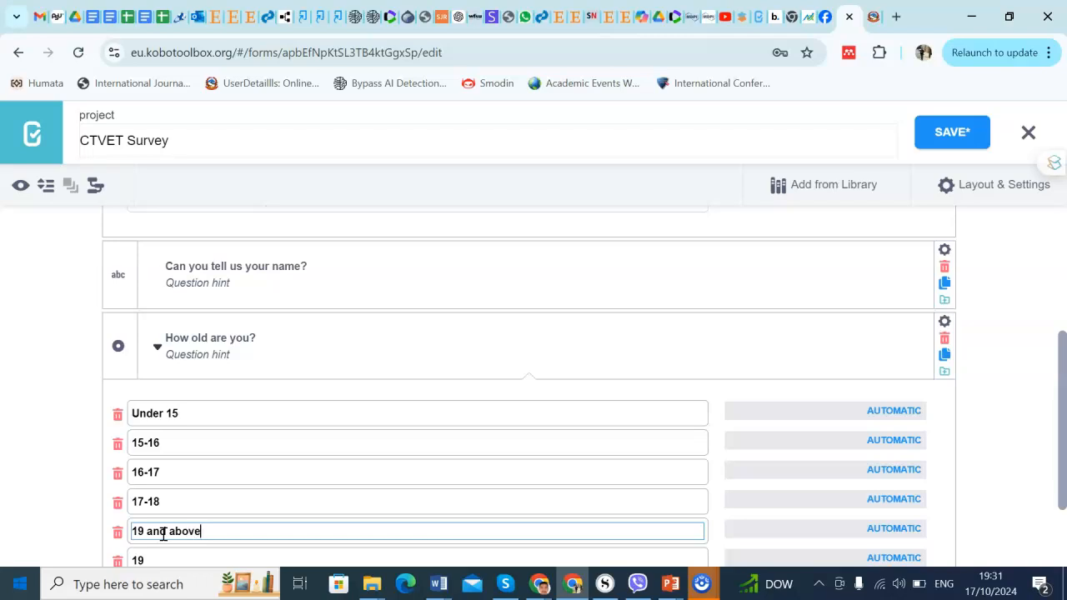
click(117, 564)
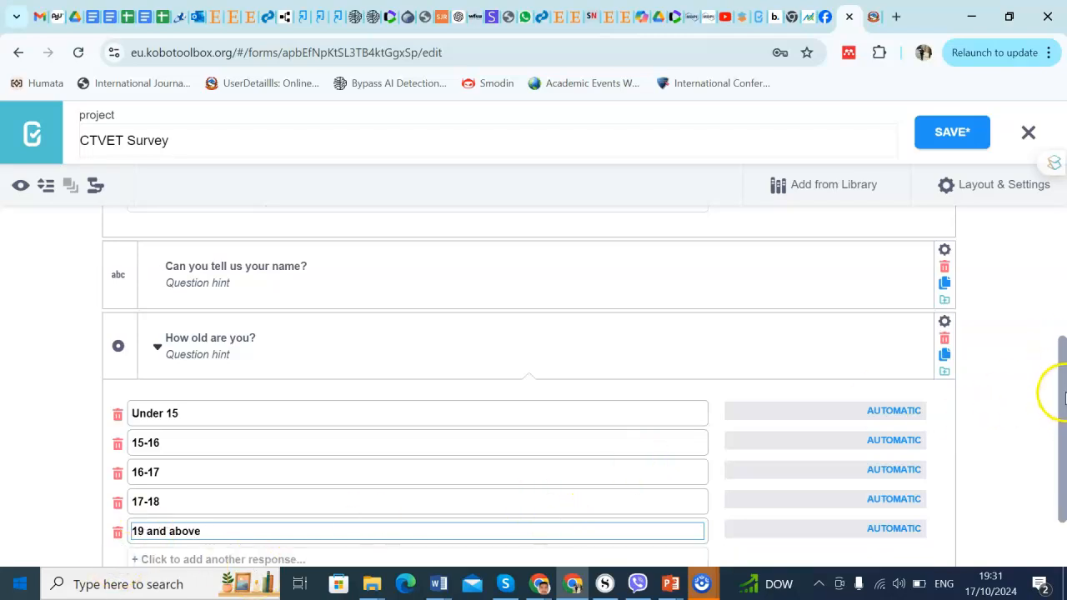
scroll(1057, 384, down, 1)
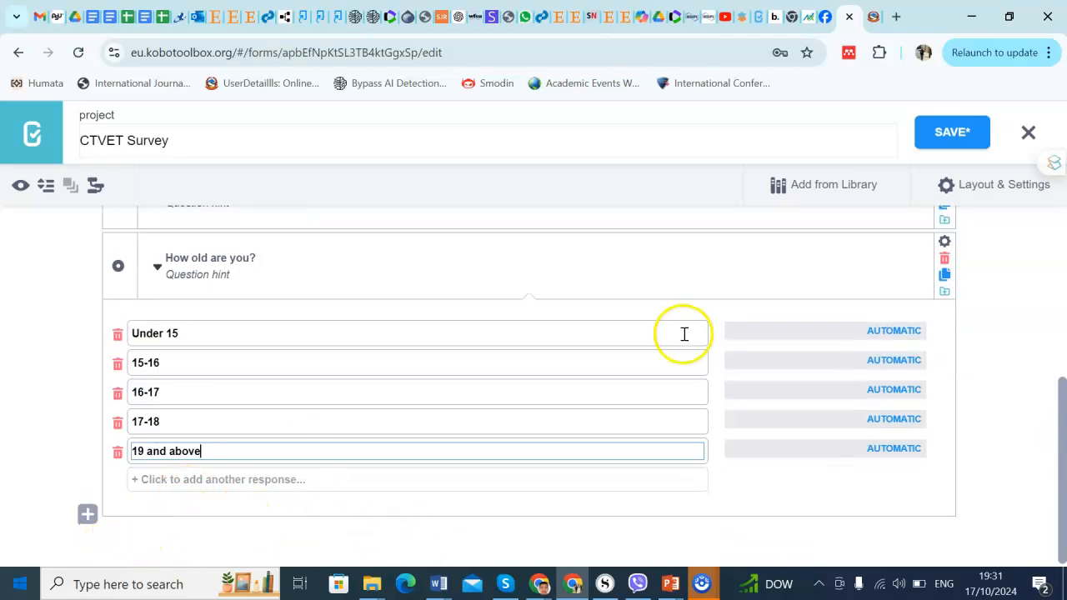
- Replace the automatic values of the five age options with 1, 2, 3, 4 and 5 in order, and collapse the question
click(867, 328)
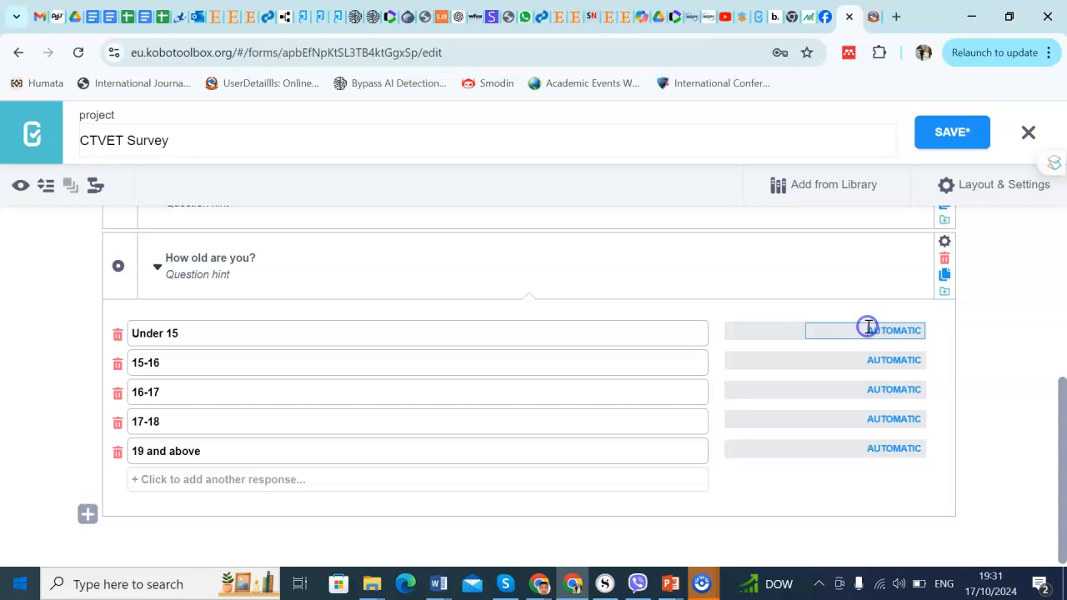
double_click(869, 327)
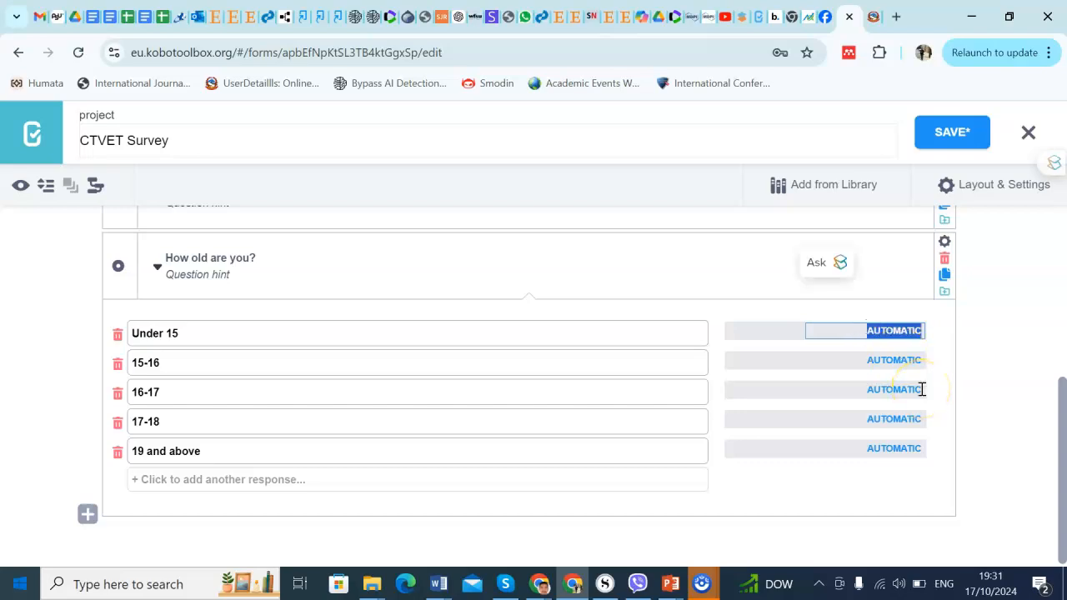
text(1)
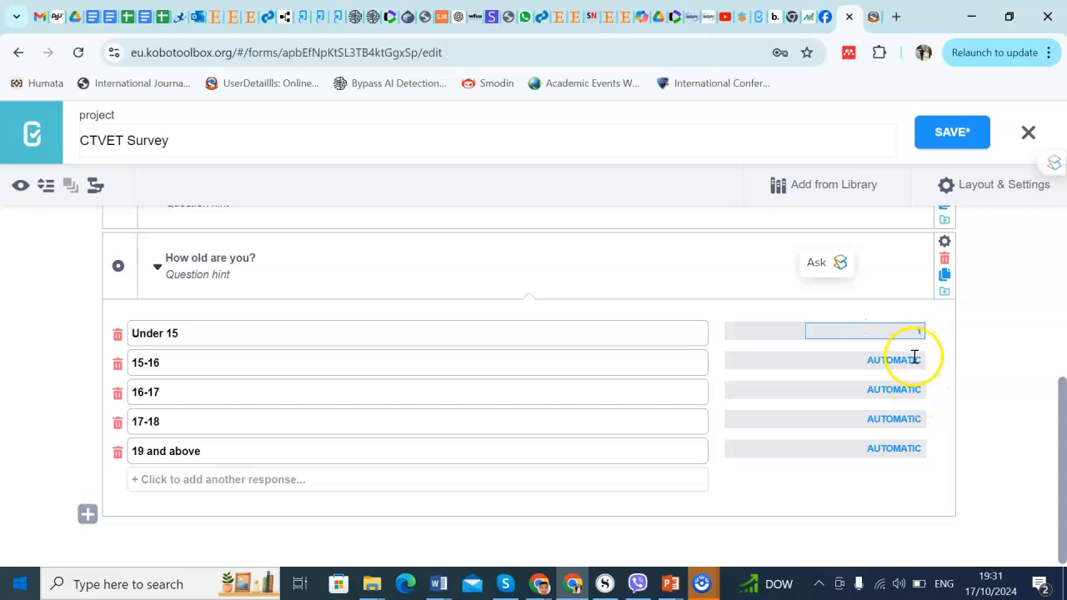
double_click(915, 360)
text(2)
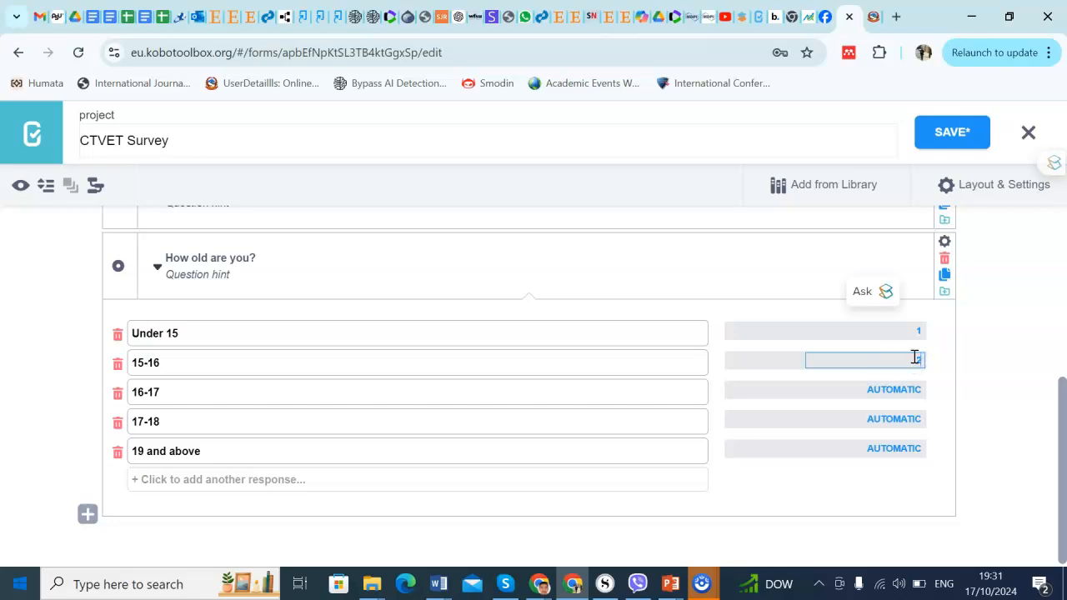
click(902, 384)
double_click(901, 385)
text(3)
double_click(904, 421)
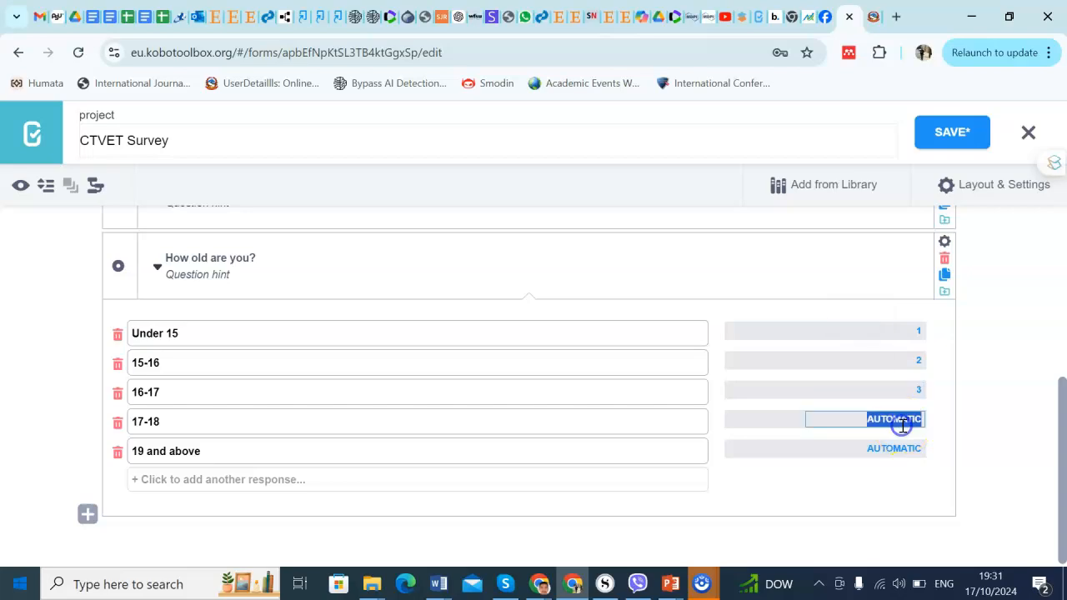
text(4)
click(896, 452)
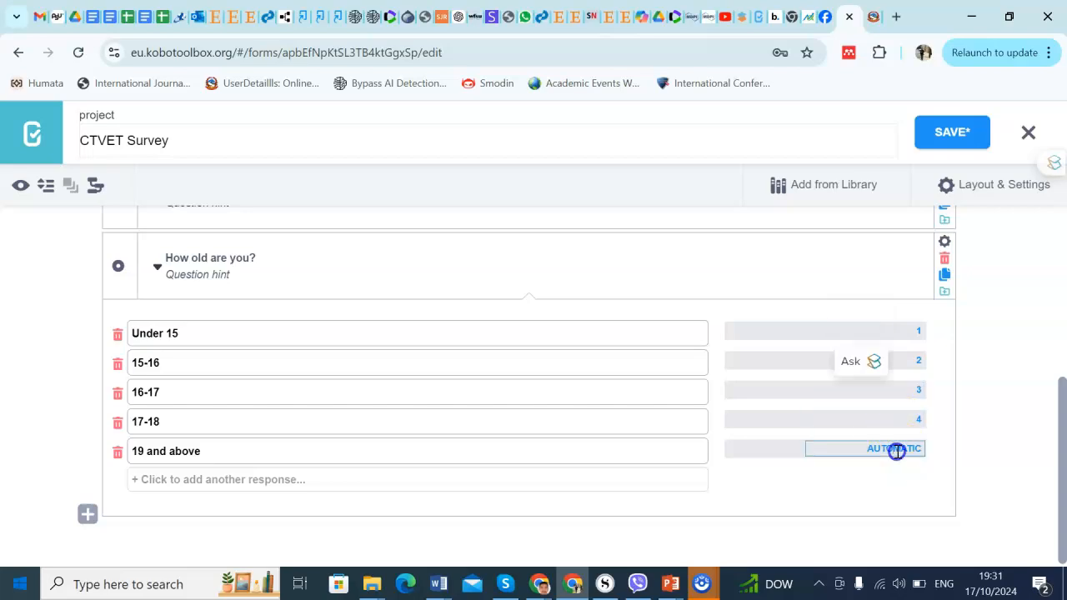
double_click(897, 451)
text(5)
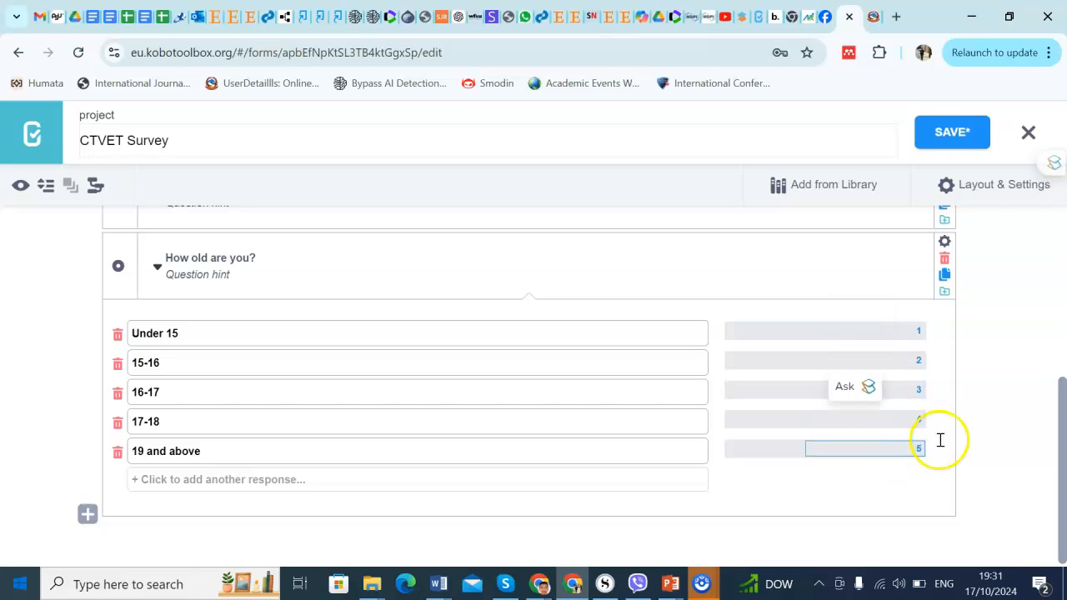
click(1017, 435)
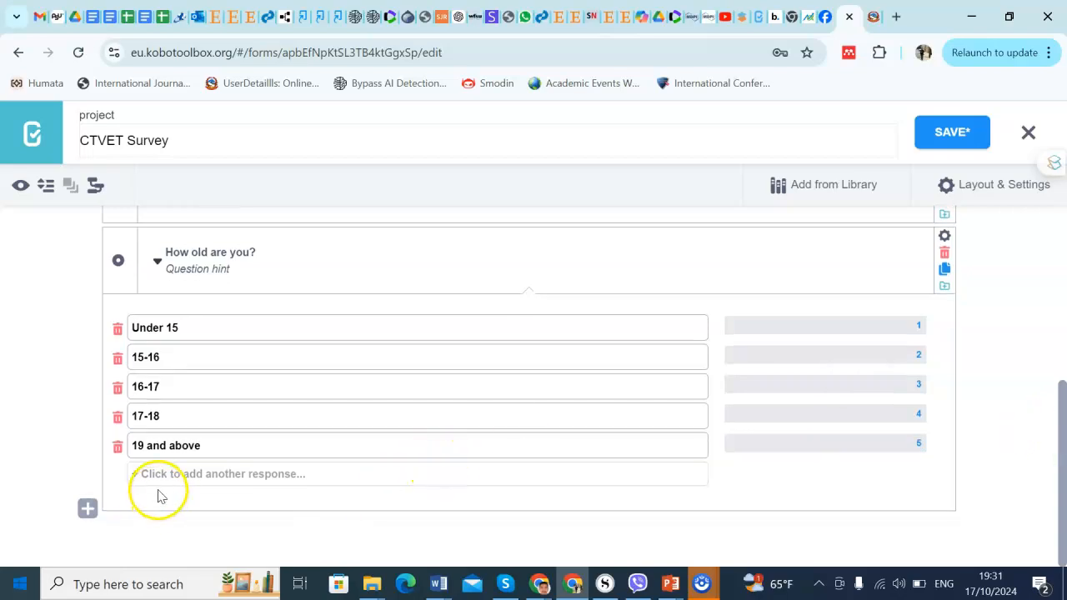
click(155, 258)
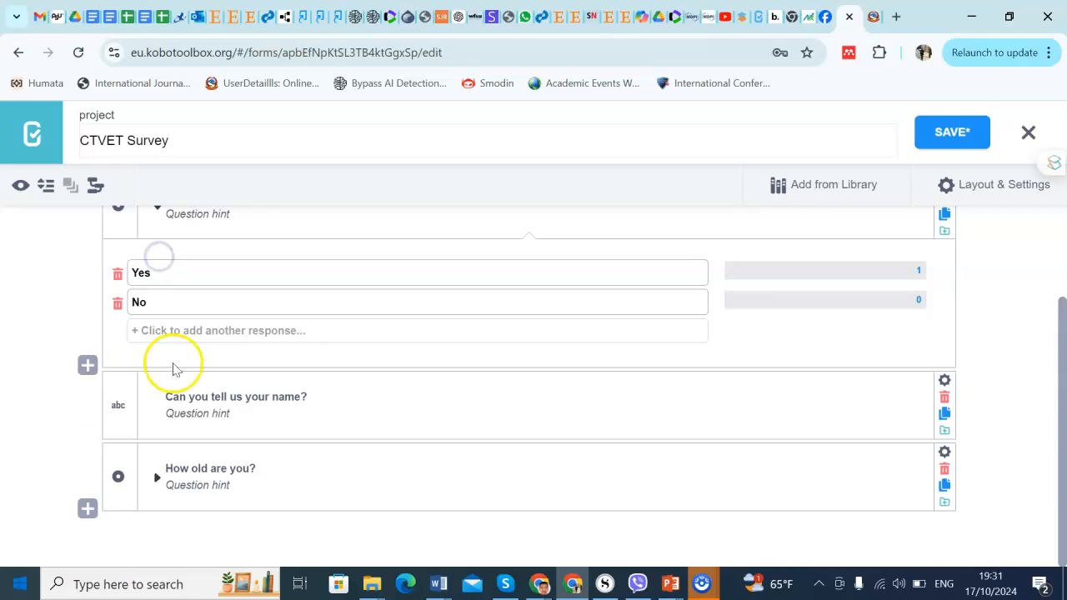
- Compare the age ranges with those listed in the Word questionnaire and return to the KoboToolbox form
key(alt+Tab)
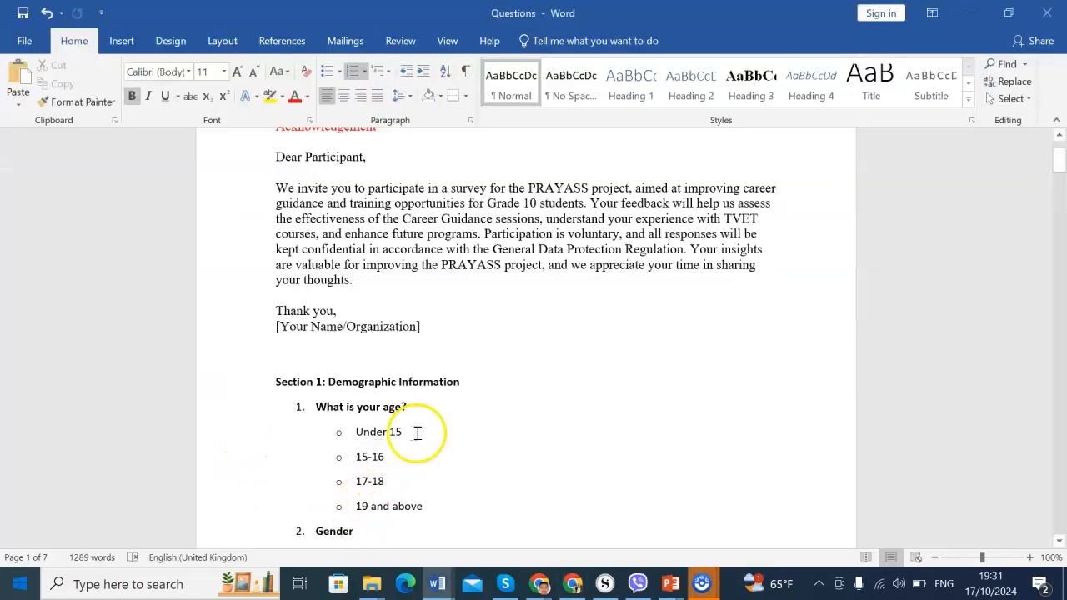
click(365, 486)
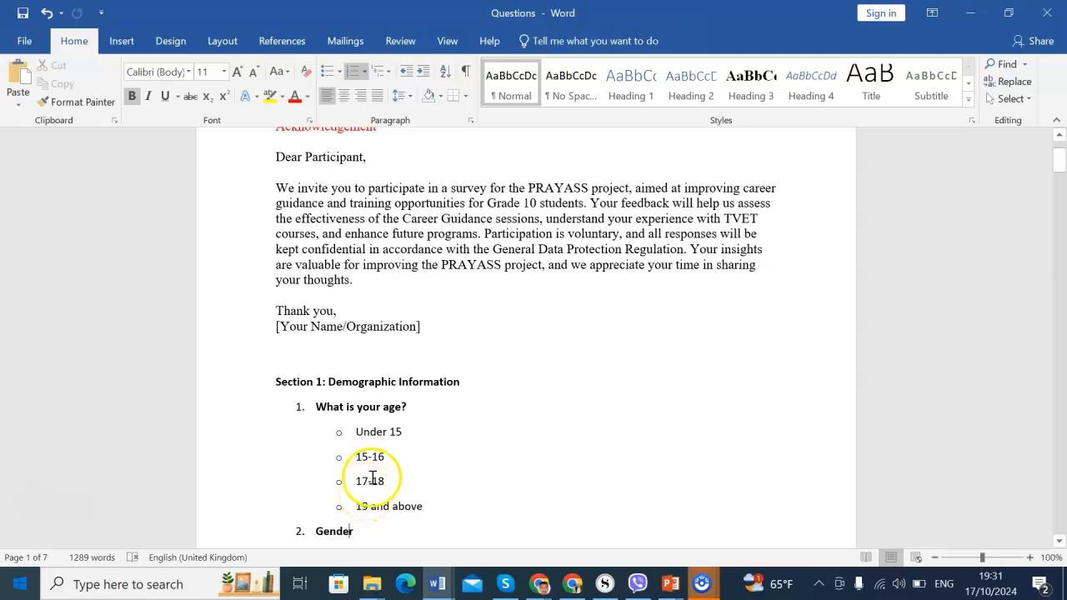
key(alt+Tab)
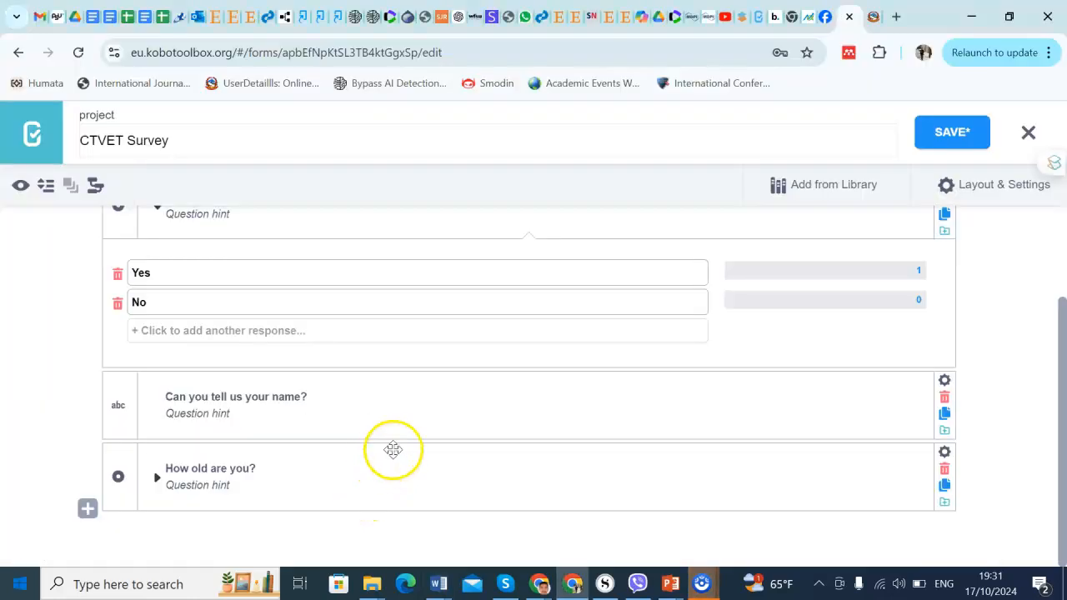
- Expand the age question, reword its third option as "17-18" and delete the duplicate fourth option
click(156, 478)
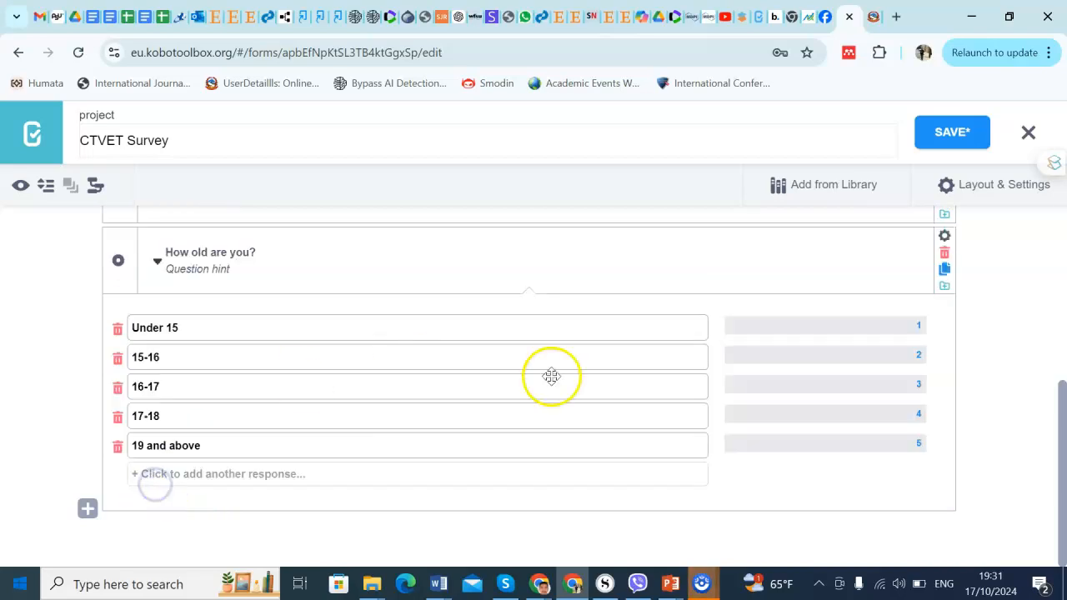
click(144, 387)
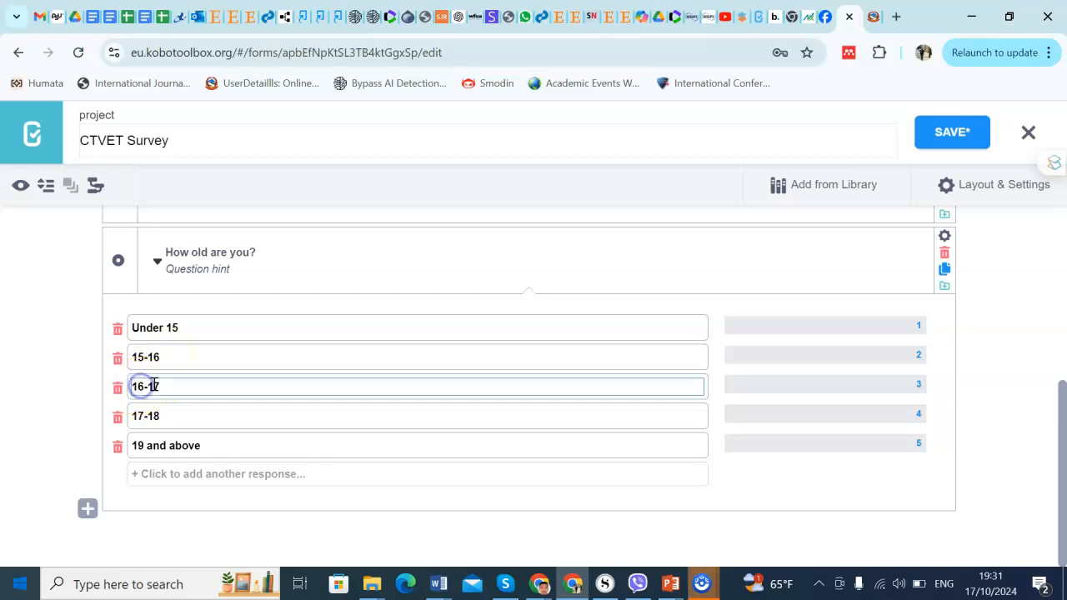
key(BackSpace)
text(7-18)
click(117, 416)
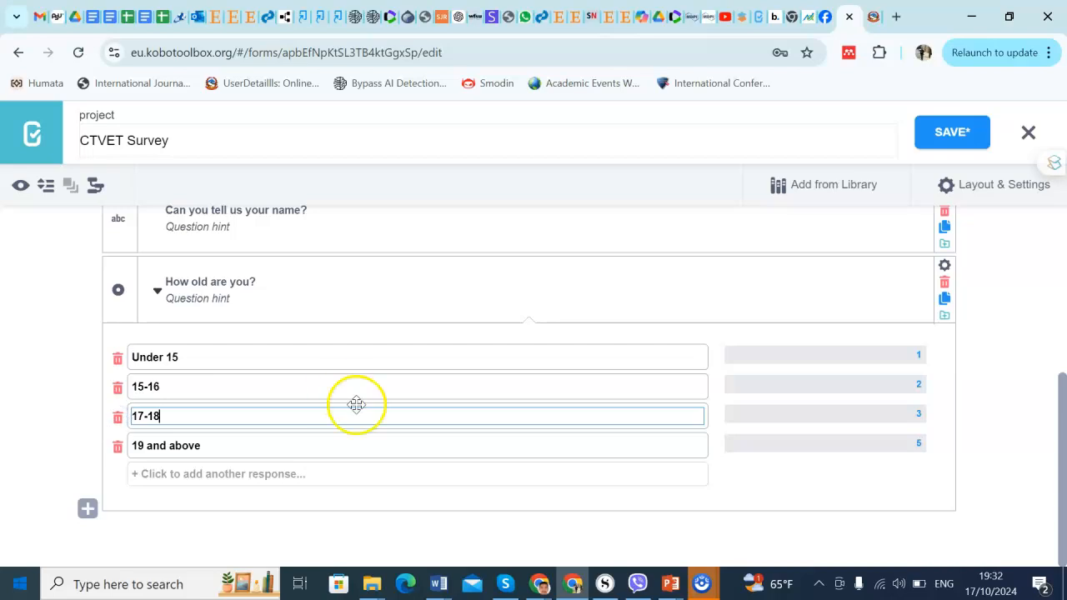
- Set the value of the "19 and above" option to 4 and save the form
click(922, 440)
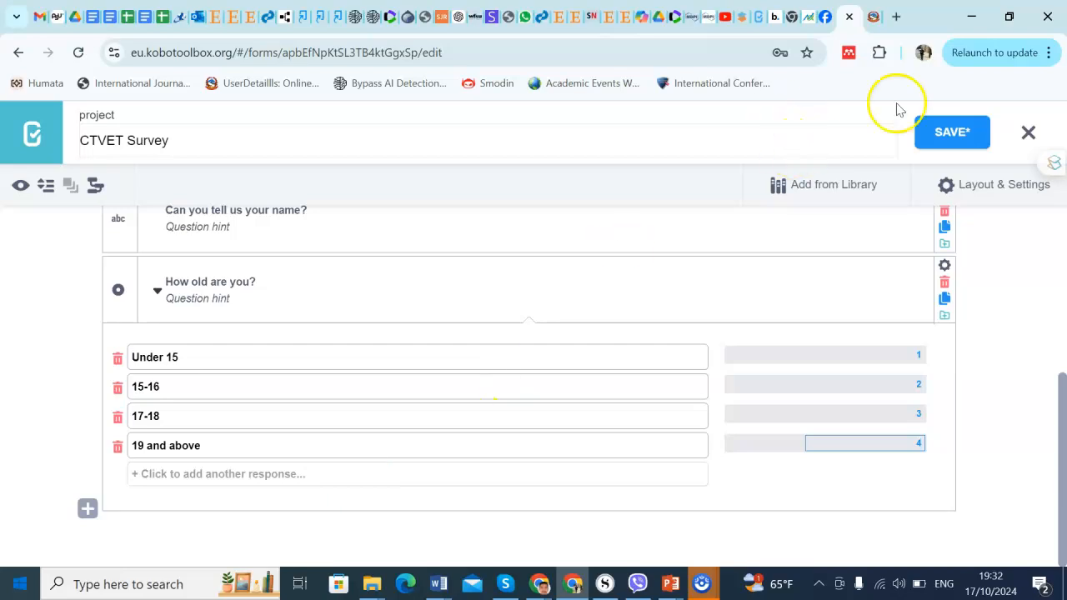
click(952, 132)
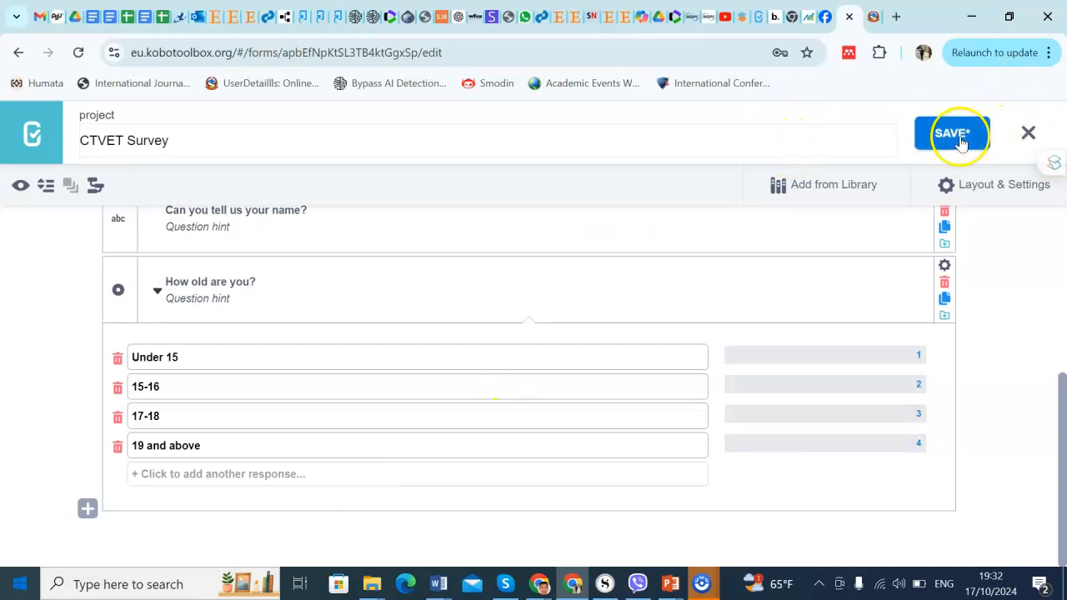
- Start a new question below the age question and check the Gender item and its options in the Word questionnaire
click(88, 512)
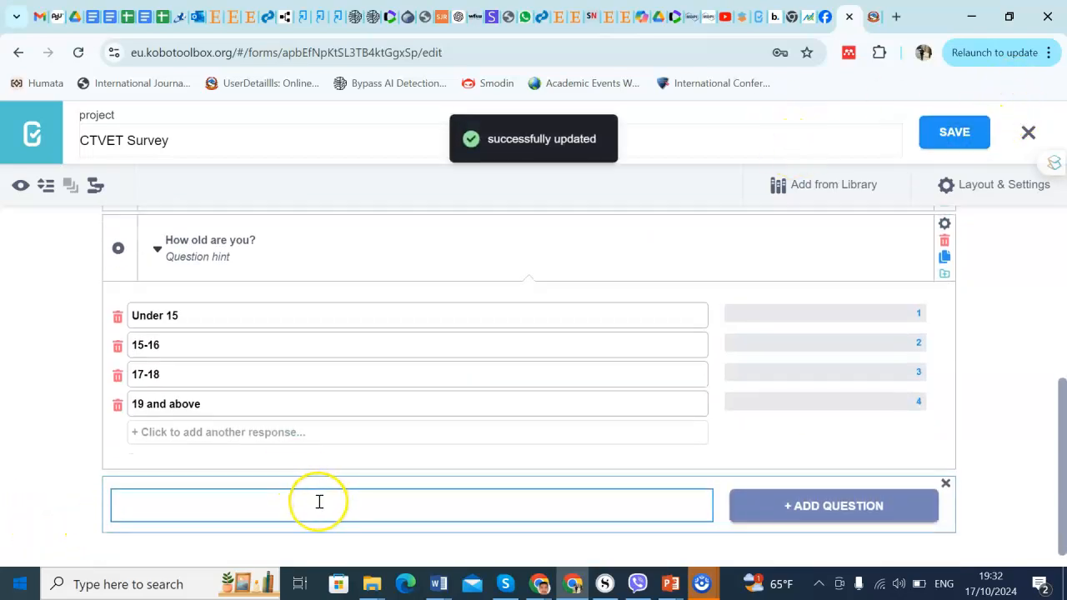
key(alt+Tab)
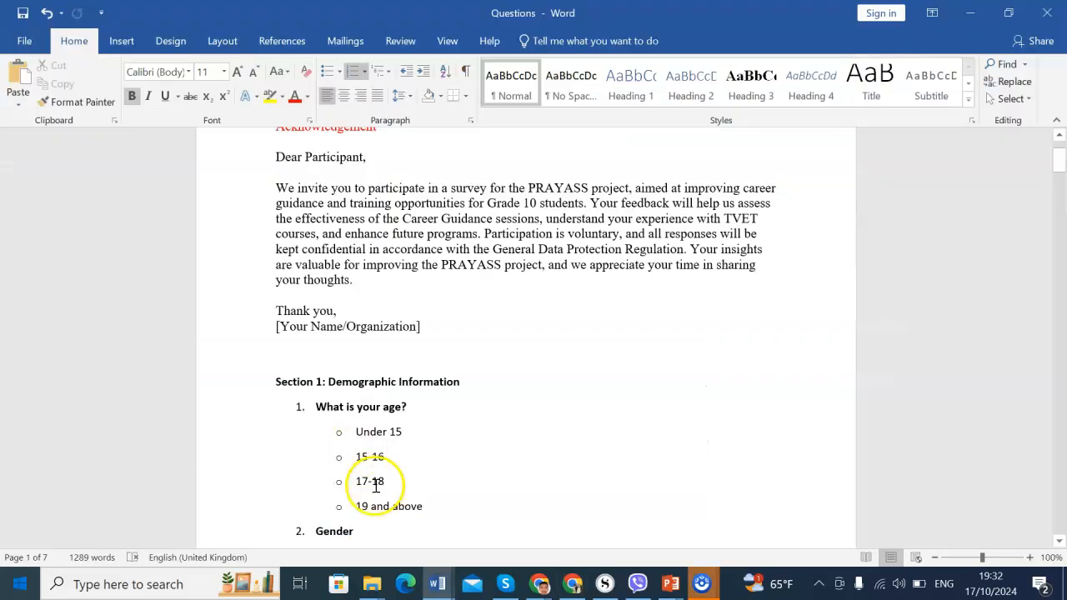
key(Down)
key(Down)
key(Down)
key(Down)
key(Down)
key(Down)
key(Down)
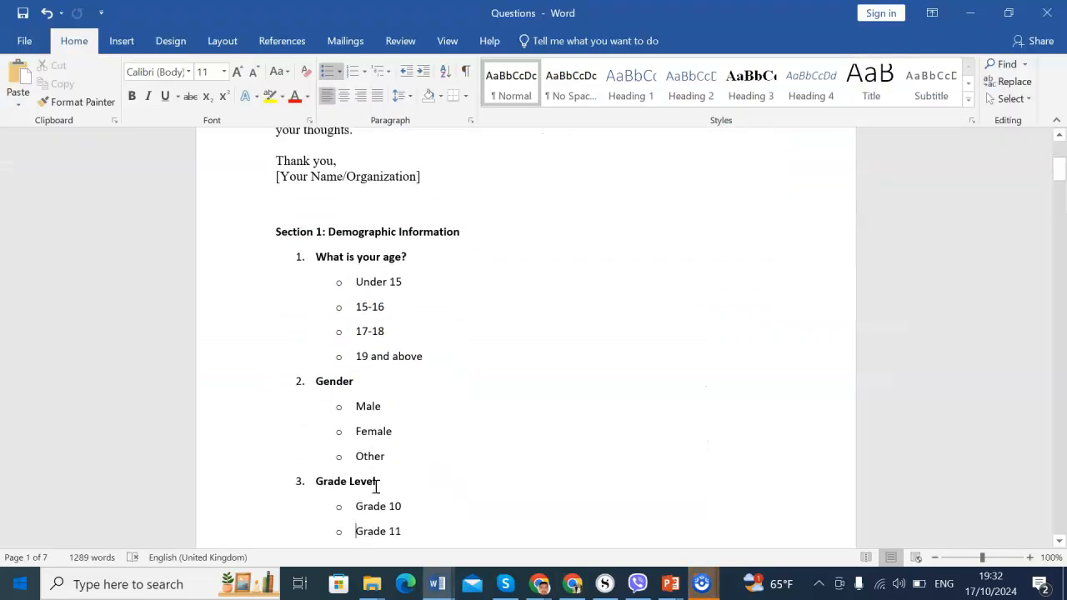
key(alt+Tab)
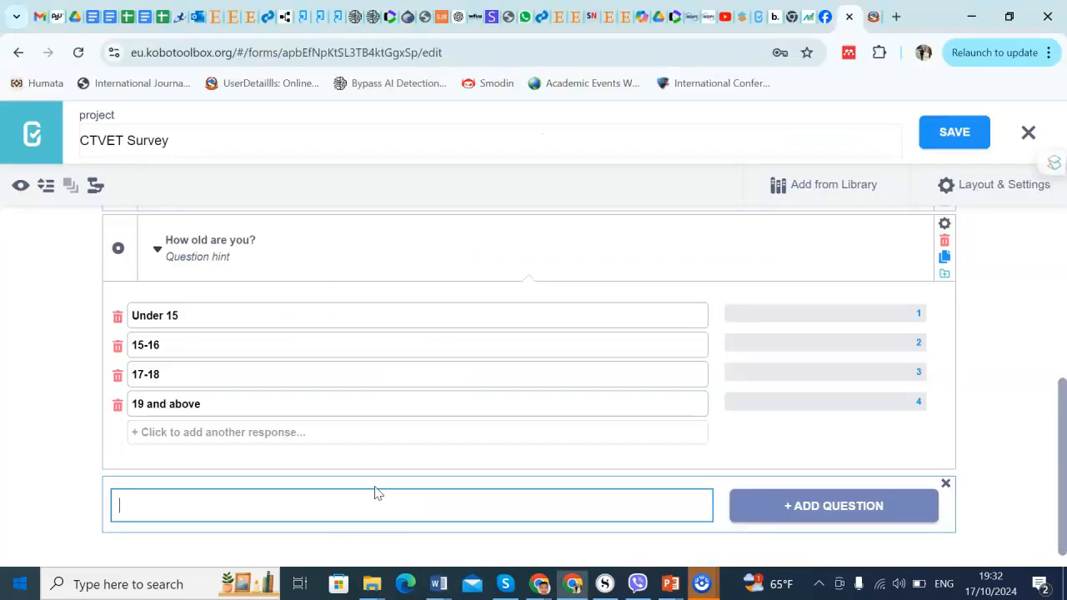
- Add the question "Gender?" as a Select One type
click(163, 506)
text(Gender?)
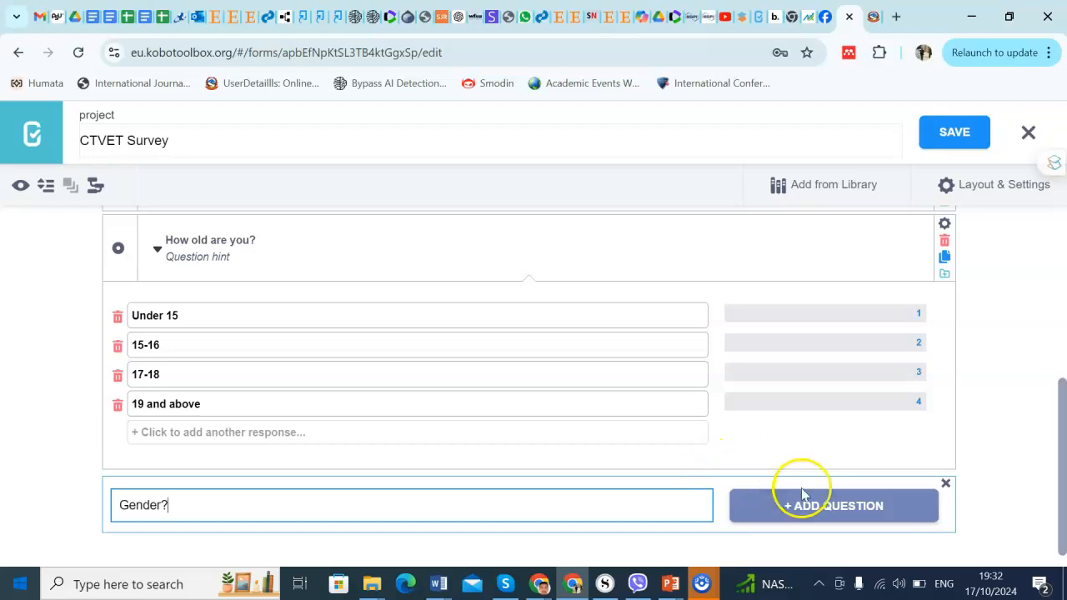
click(814, 510)
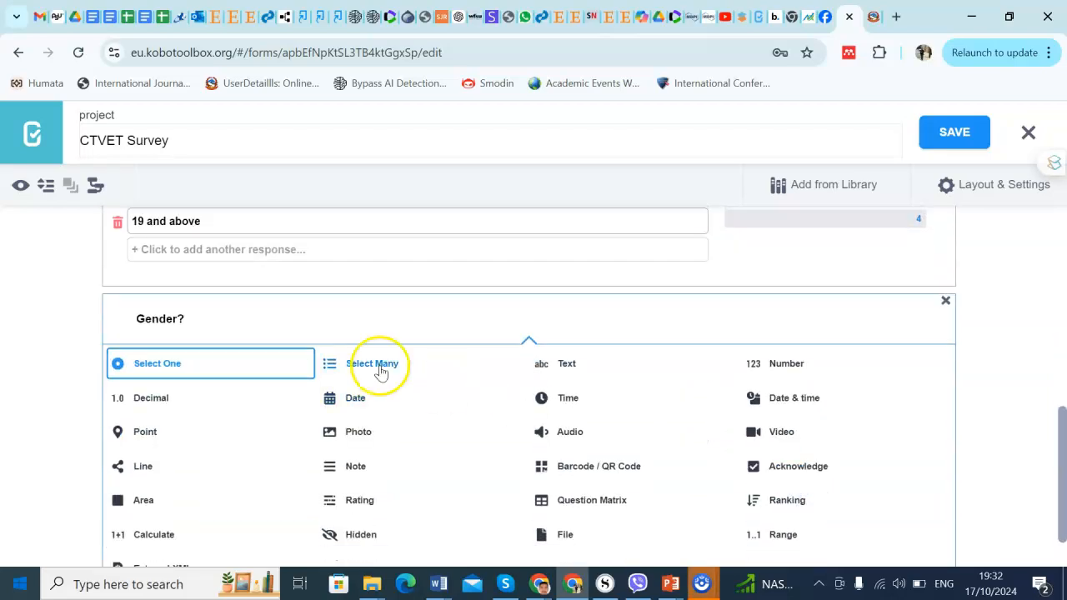
click(238, 367)
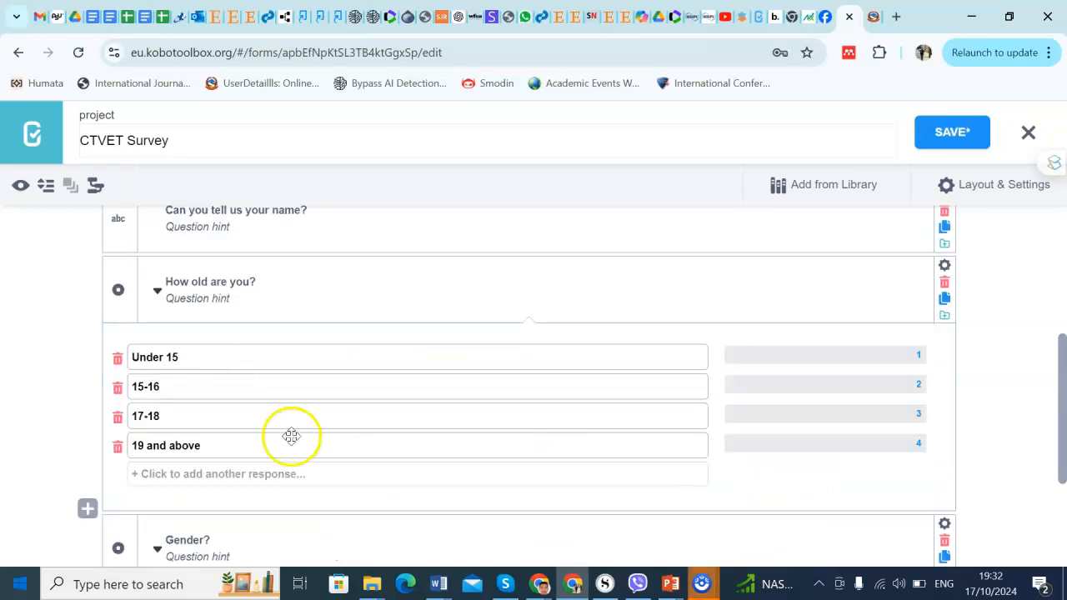
- Set the gender question's first two options to "Male" with value 1 and "Female" with value 0
drag(1056, 384, 1064, 492)
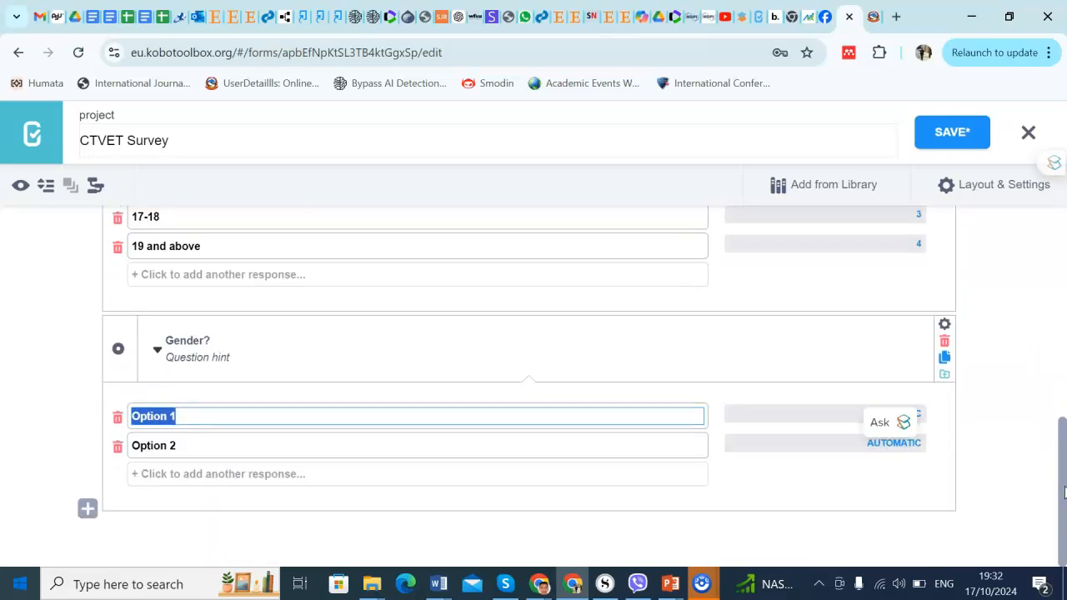
text(Male)
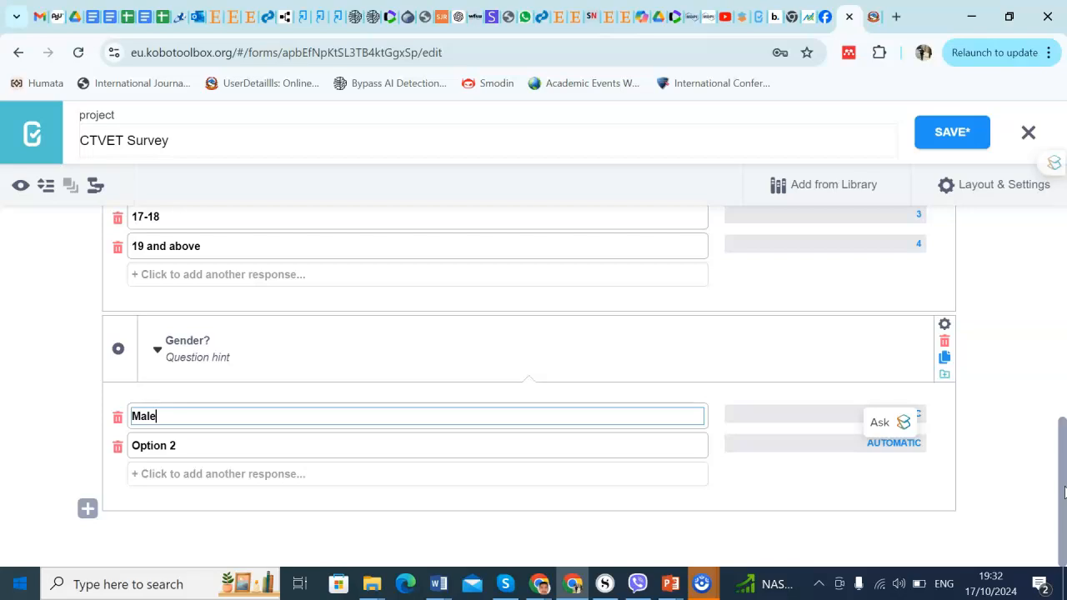
key(Tab)
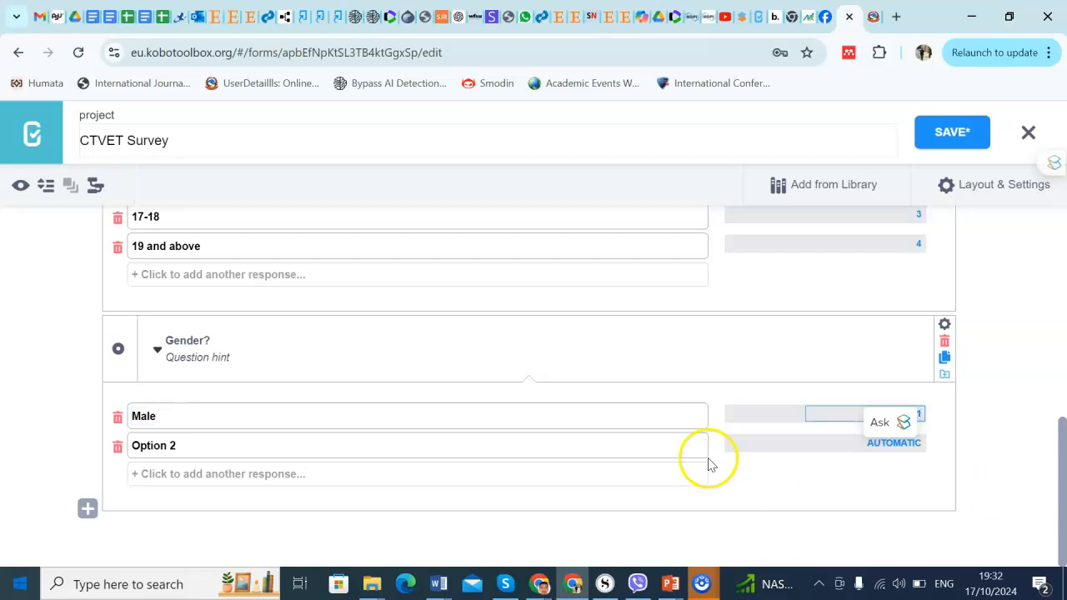
click(275, 452)
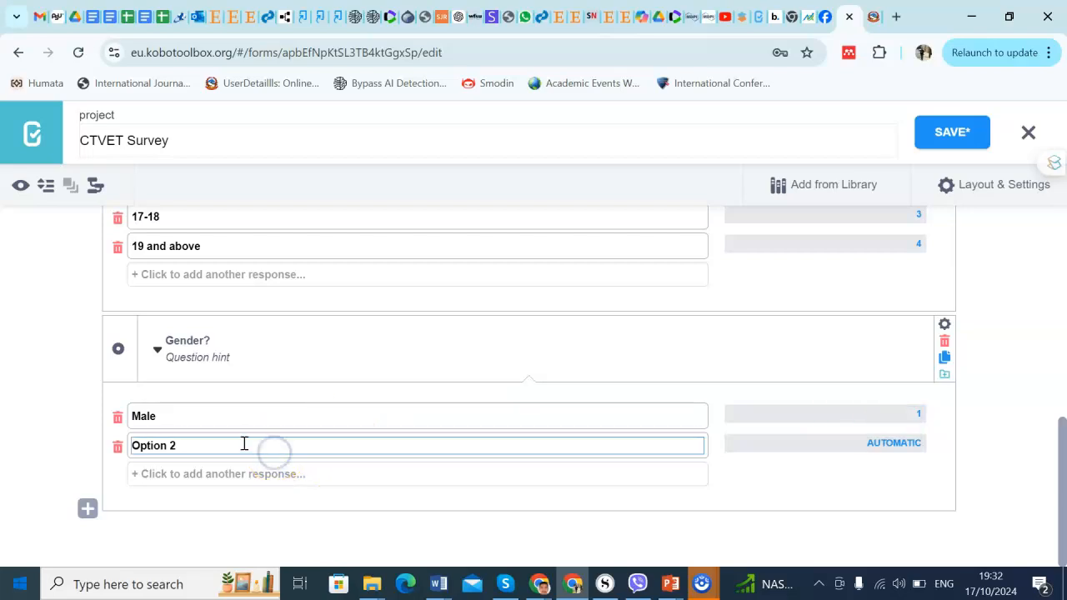
triple_click(243, 443)
text(Female)
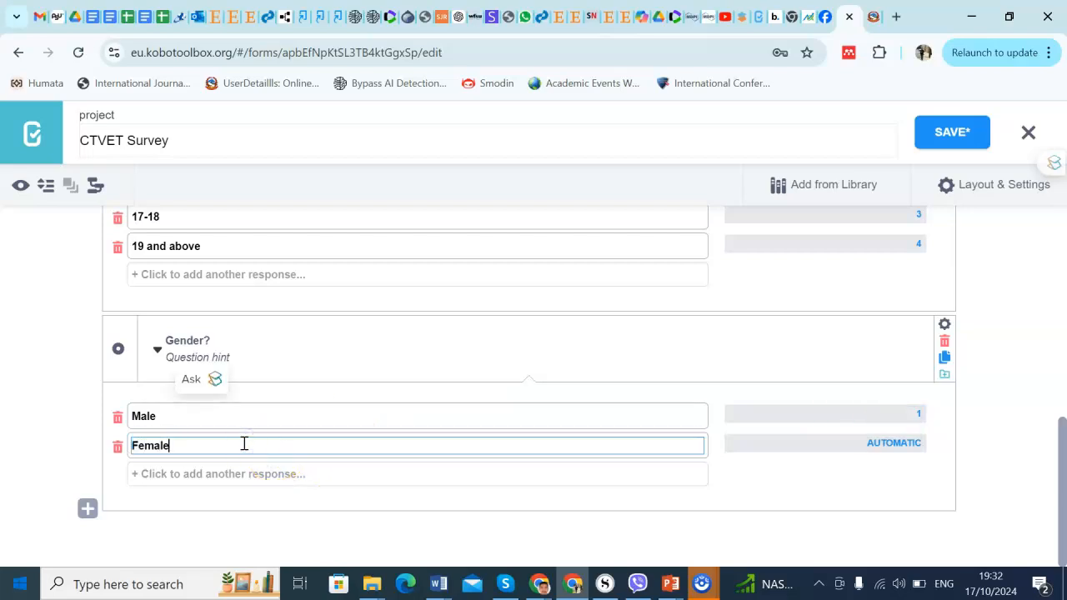
key(Tab)
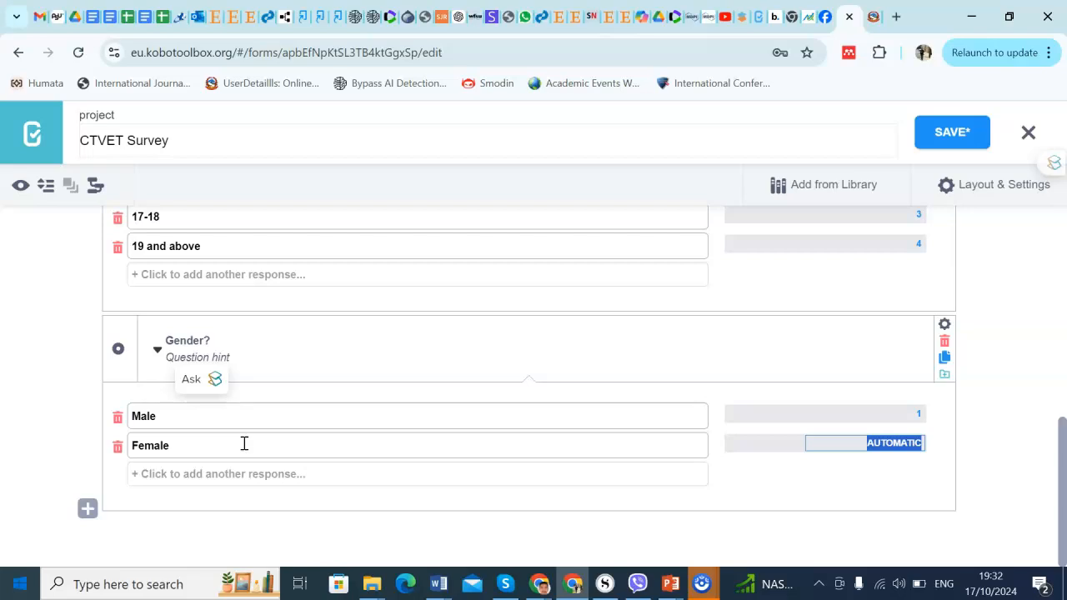
text(0)
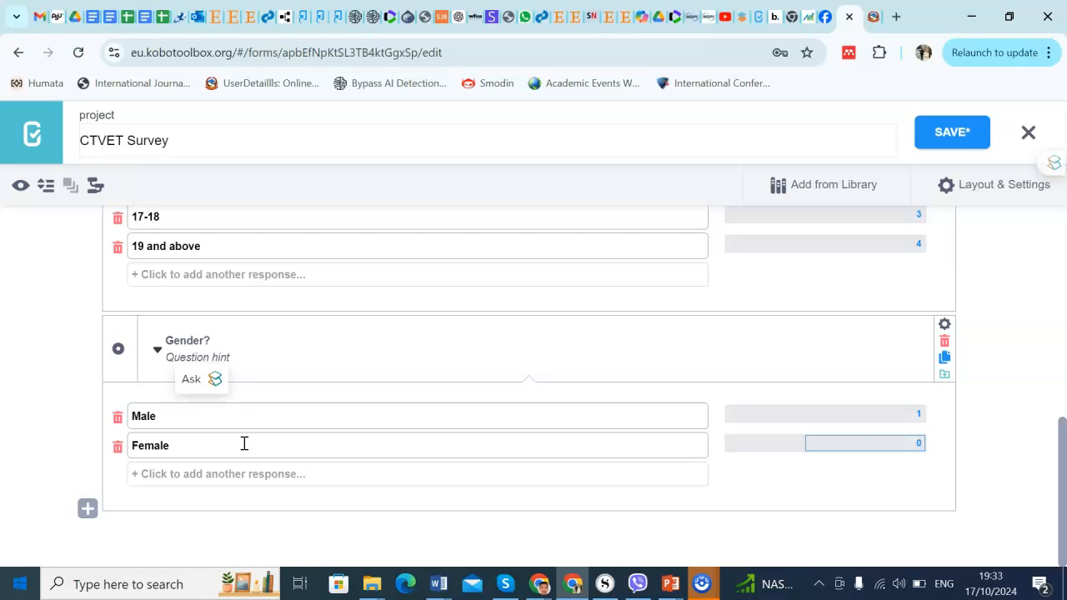
- Add a third gender option "Other" with value 88
click(153, 473)
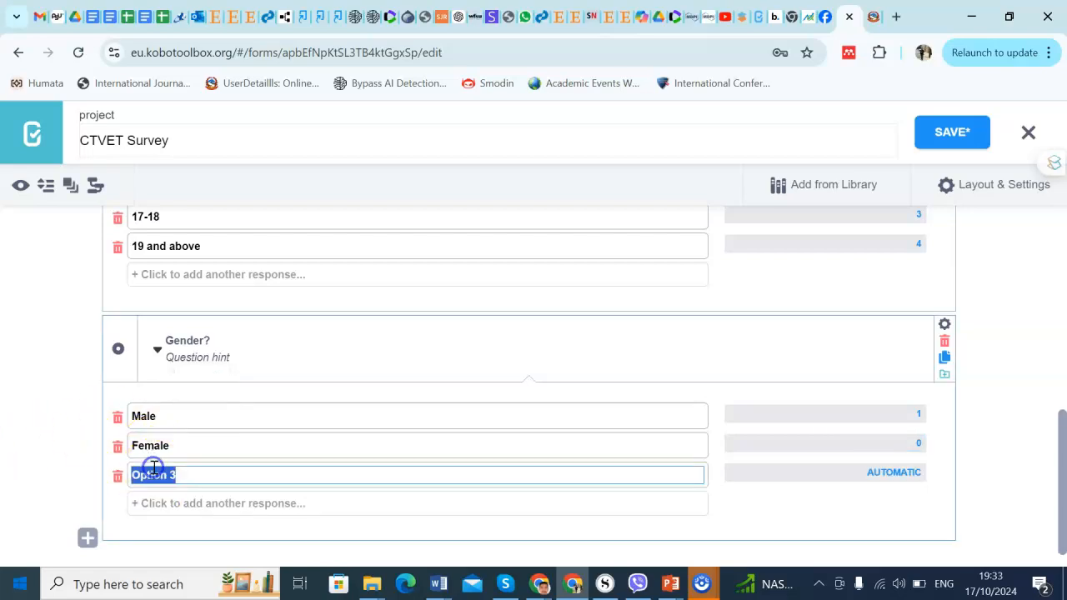
text(o)
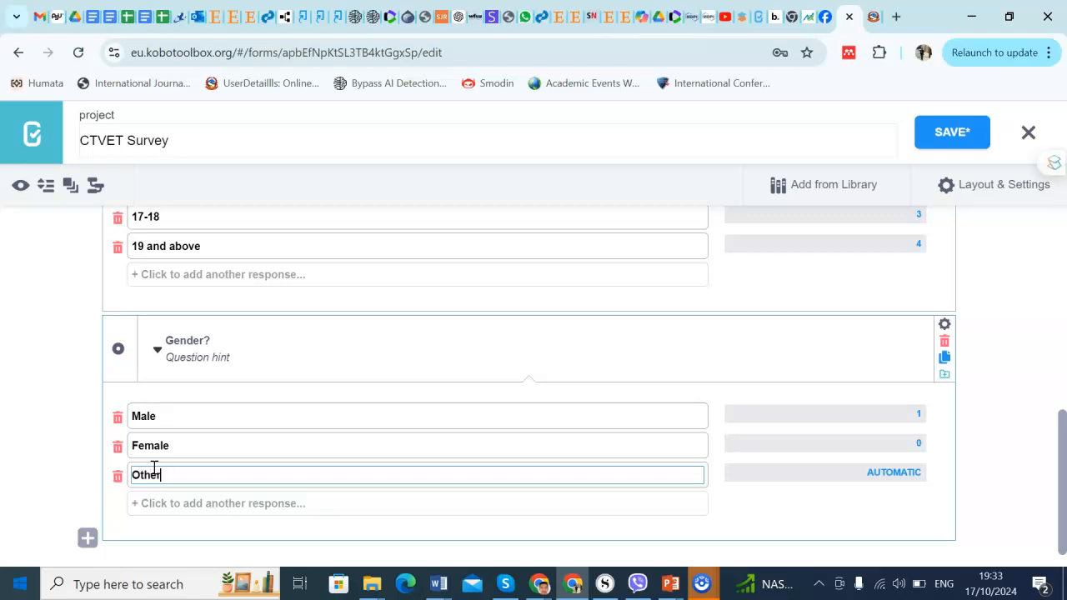
click(866, 473)
text(88)
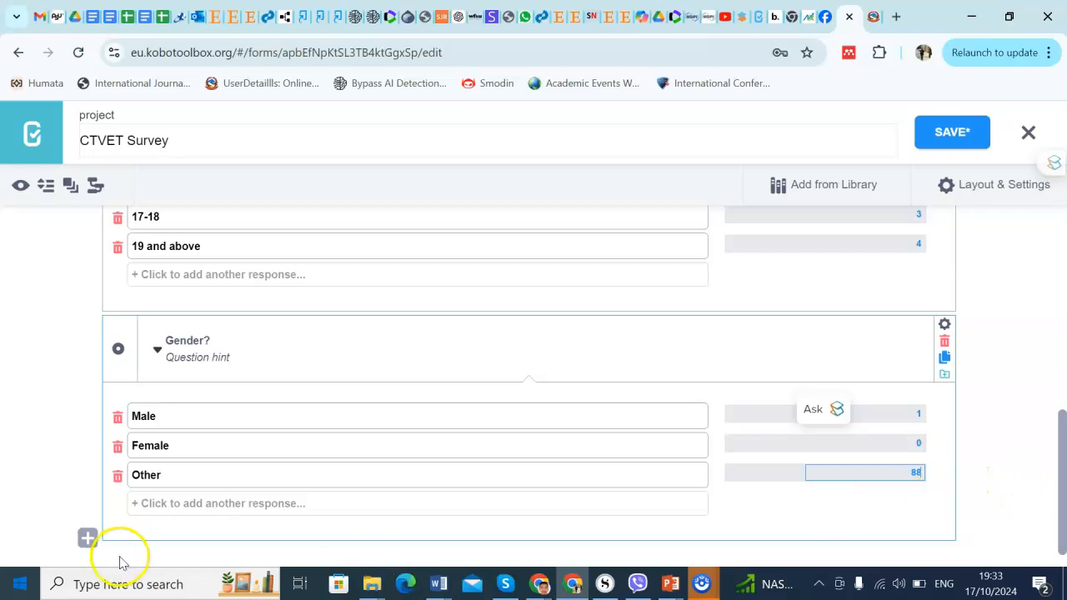
- Start a new question below the gender question and check the Grade Level item and its options in the Word questionnaire
click(87, 538)
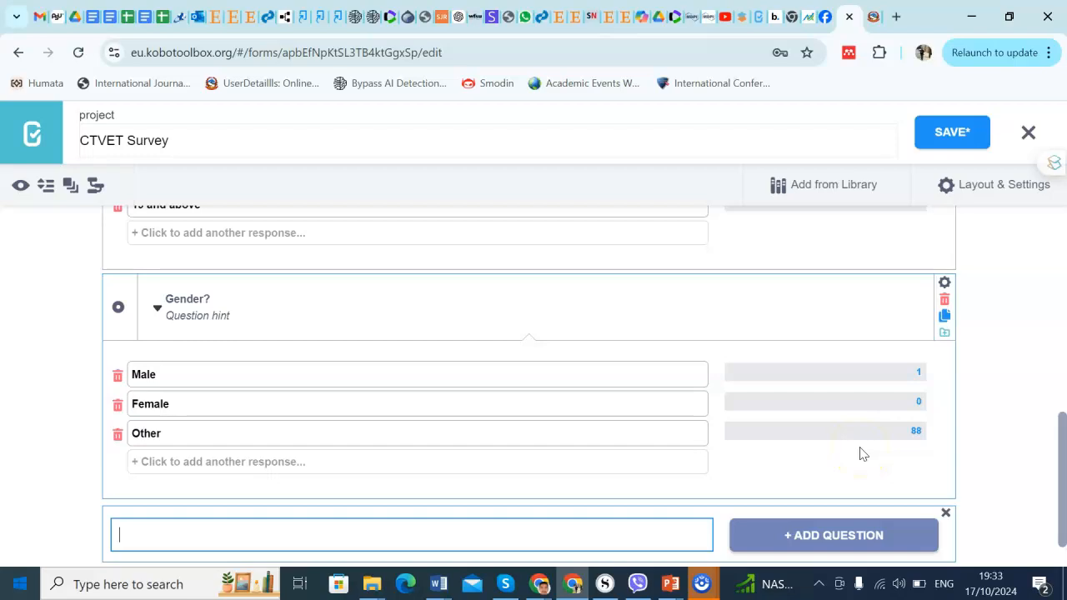
key(alt+Tab)
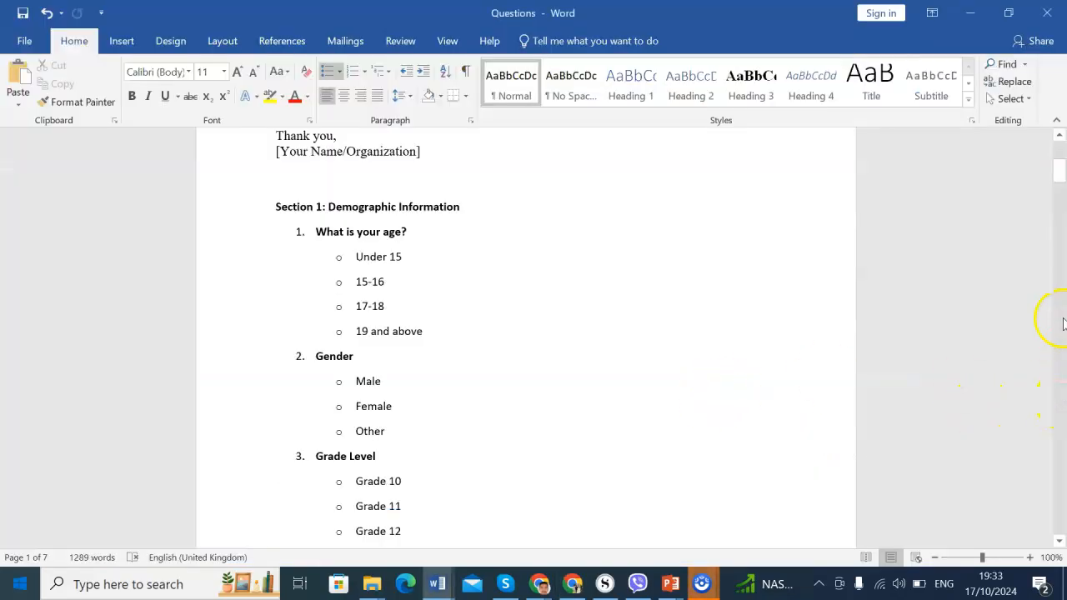
click(1059, 541)
click(1059, 541)
click(1059, 541)
click(1058, 541)
click(1059, 541)
click(1059, 541)
click(1059, 541)
click(1059, 541)
click(1059, 541)
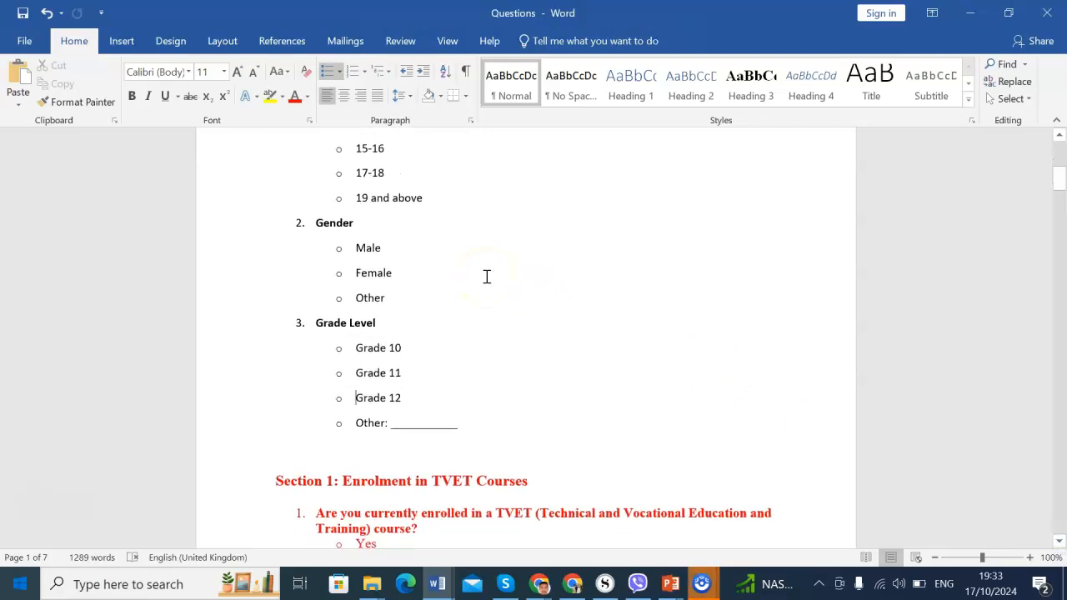
key(alt+Tab)
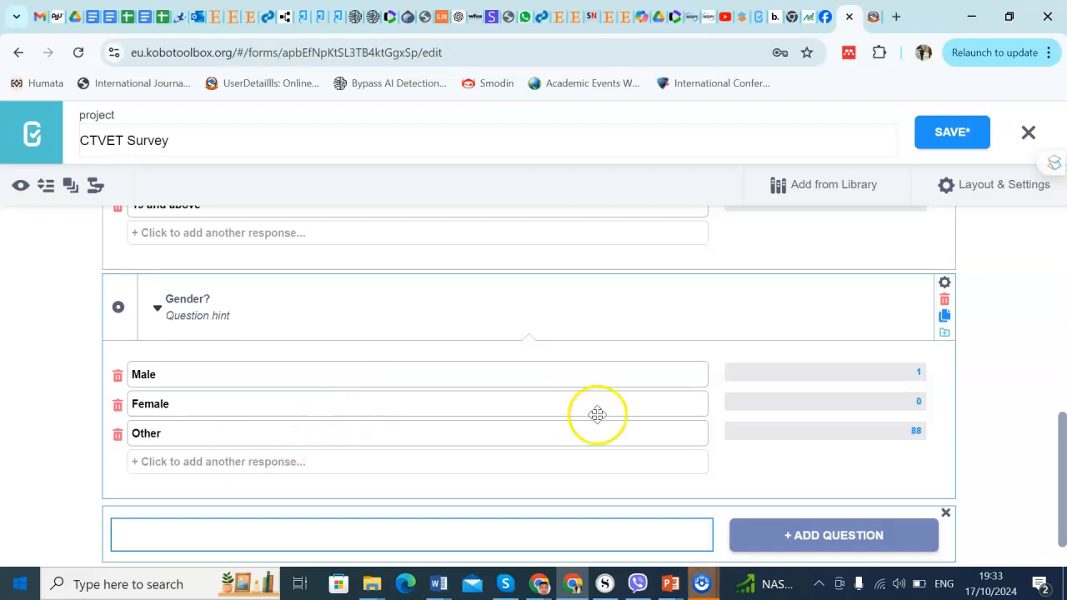
- Add the question "What Grade do you study at the moment?" as a Select One type
scroll(1052, 437, down, 1)
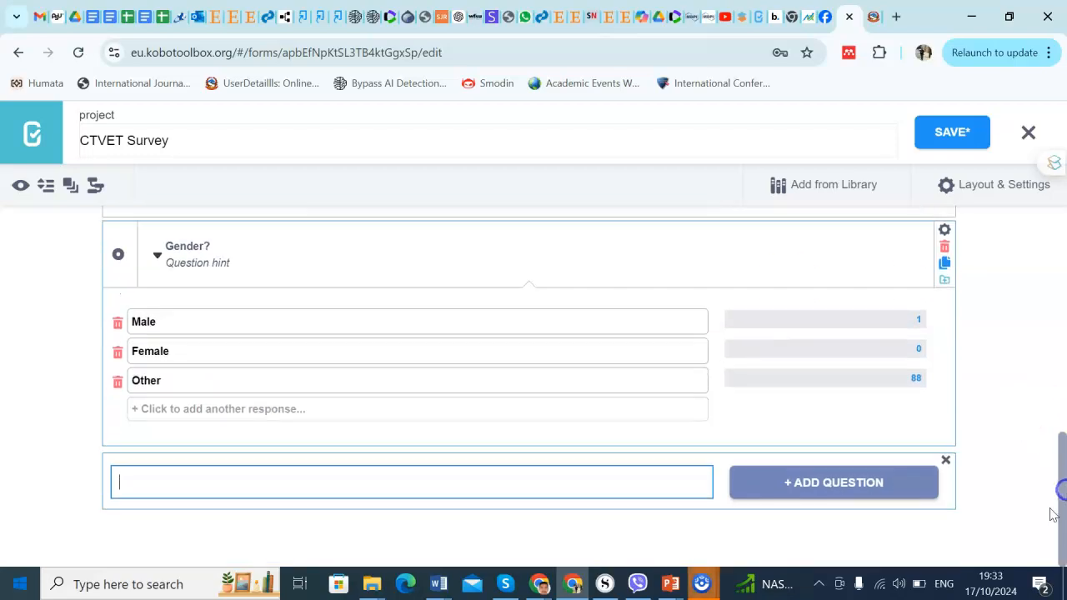
click(286, 470)
text(What )
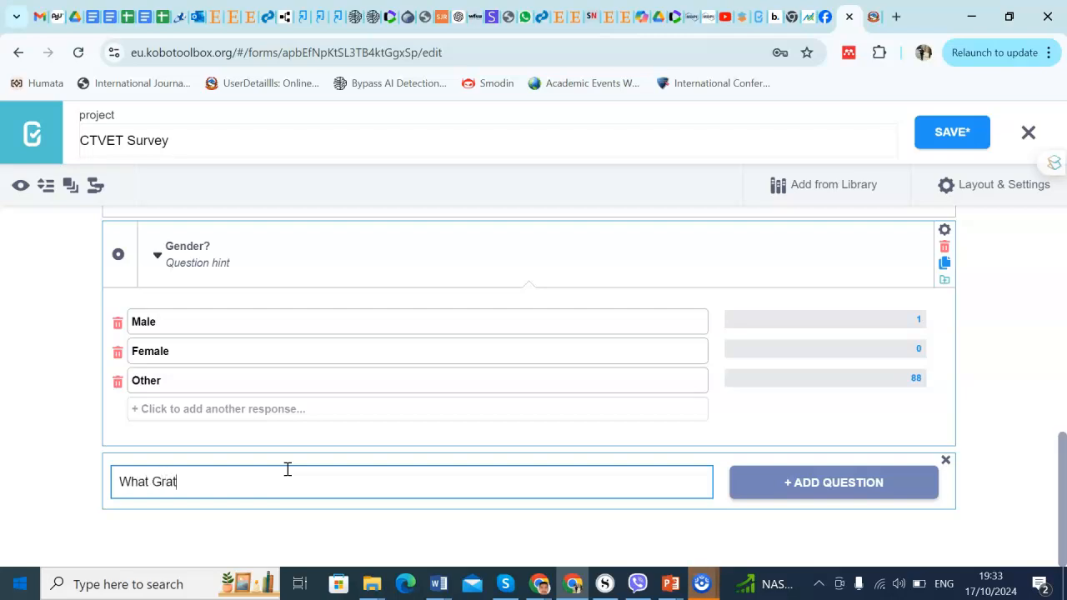
text(Grade do you study at the moment?)
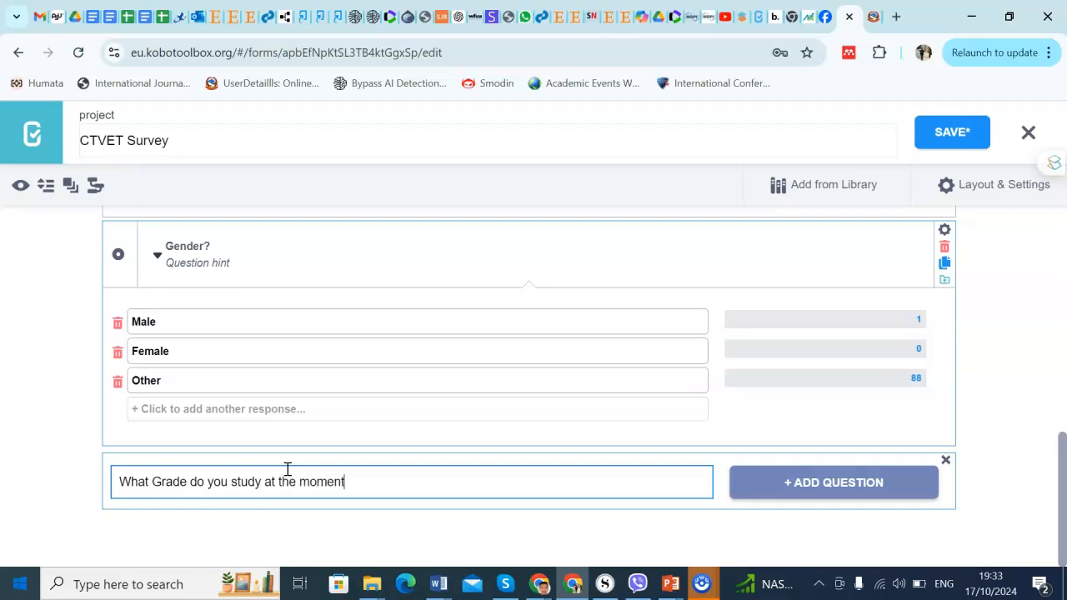
click(849, 483)
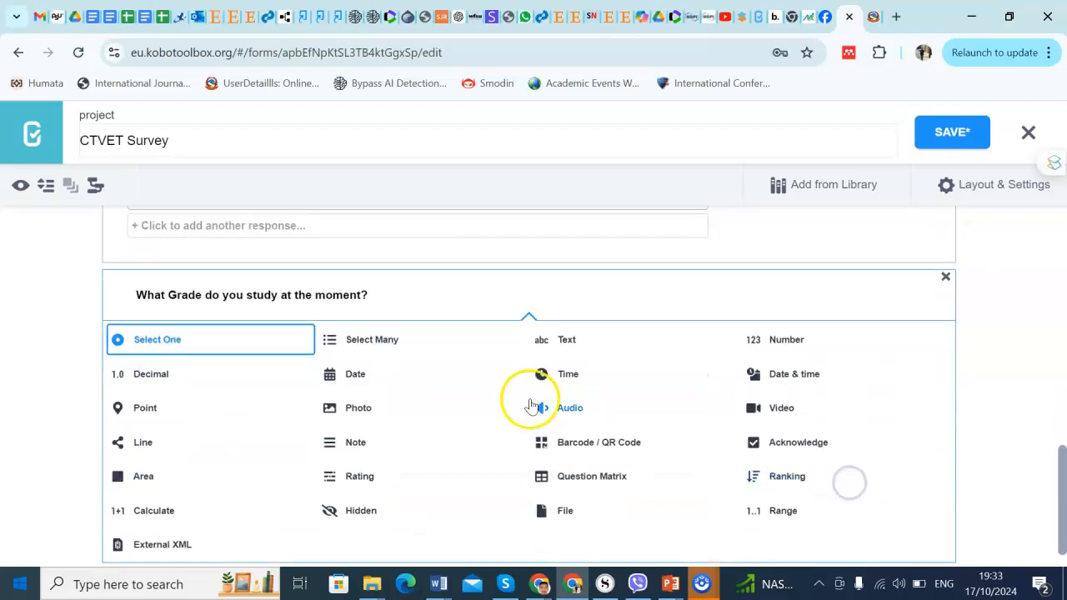
click(262, 341)
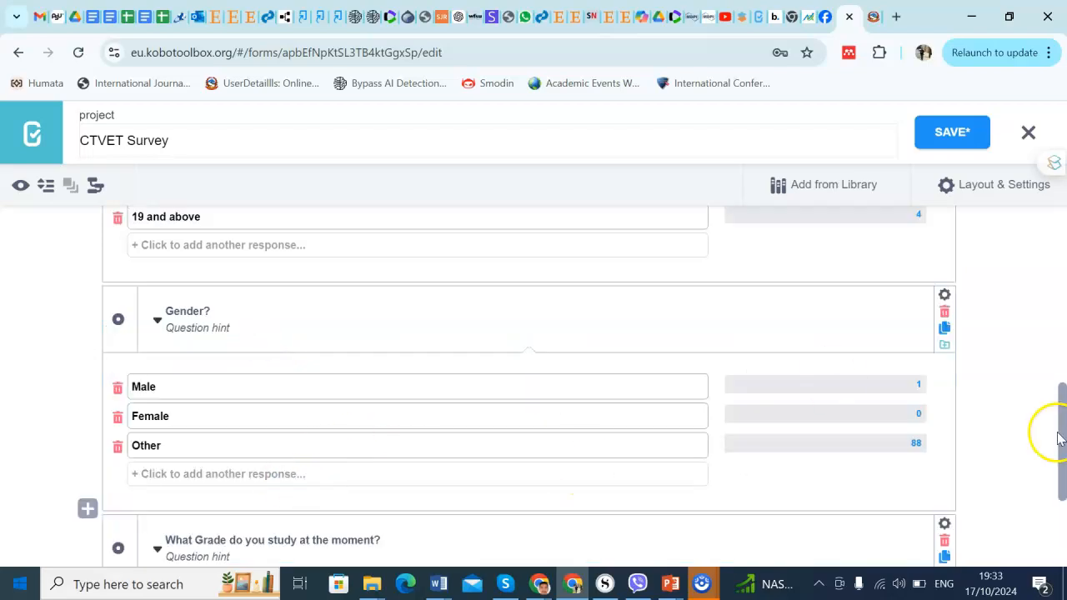
- Check the Grade Level options in the Word questionnaire and set the grade question's first option to "Grade 11"
drag(1052, 448, 1055, 546)
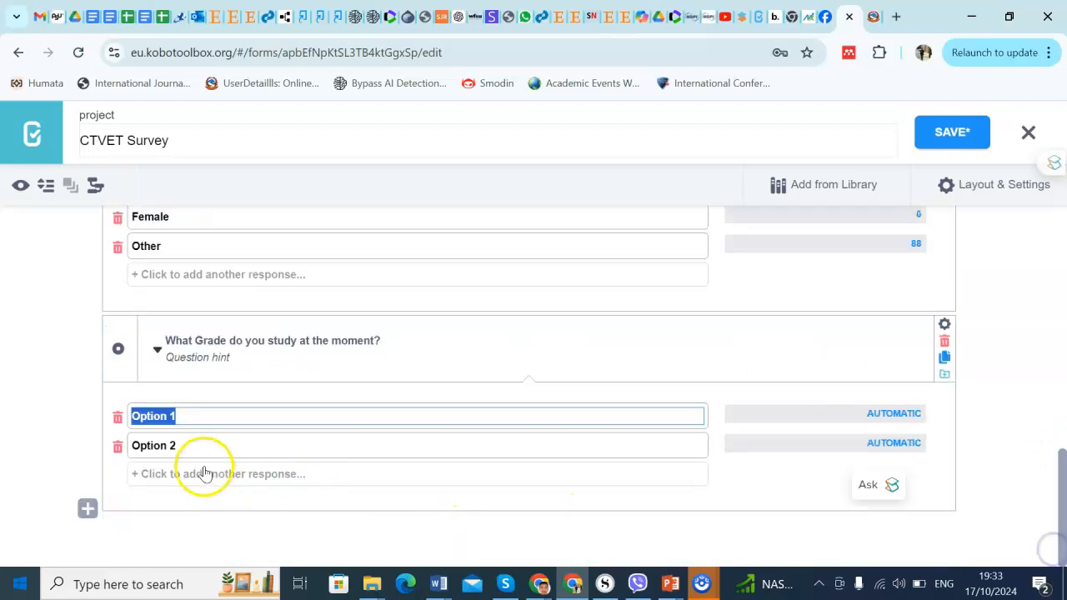
click(215, 443)
key(alt+Tab)
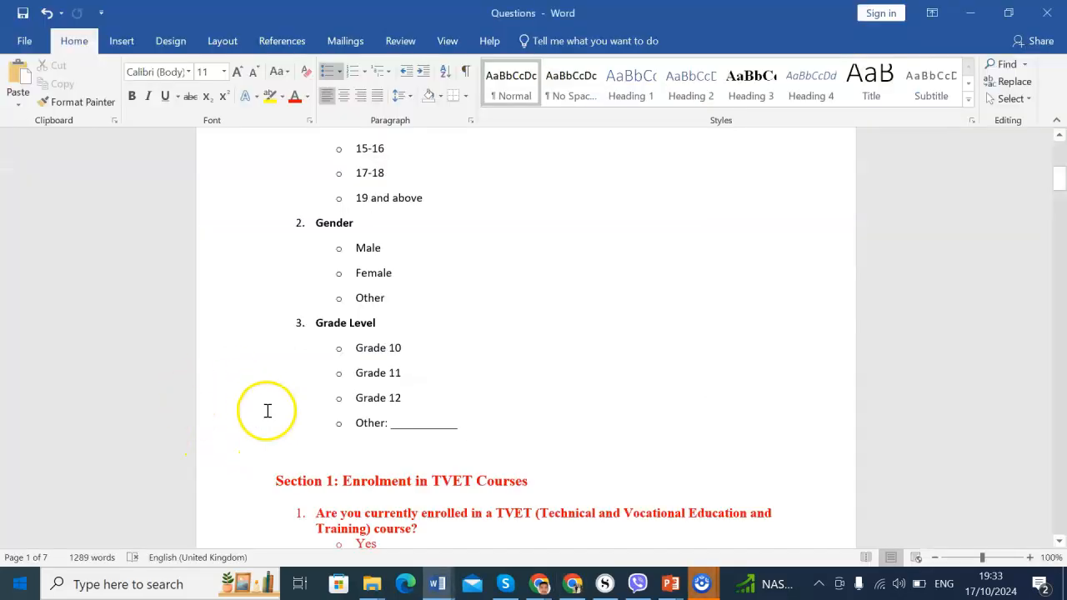
click(351, 382)
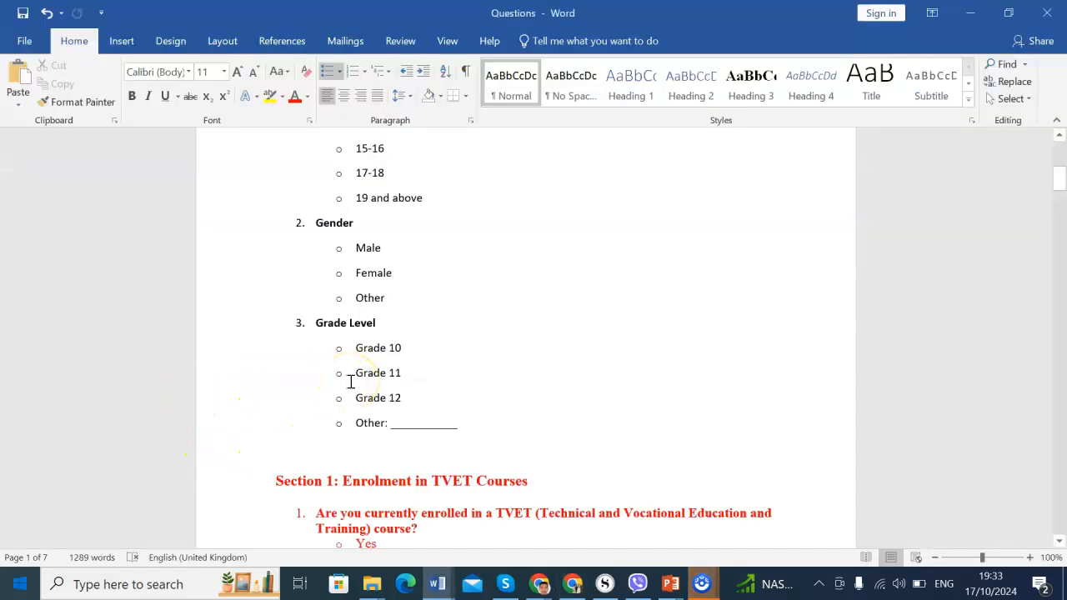
key(alt+Tab)
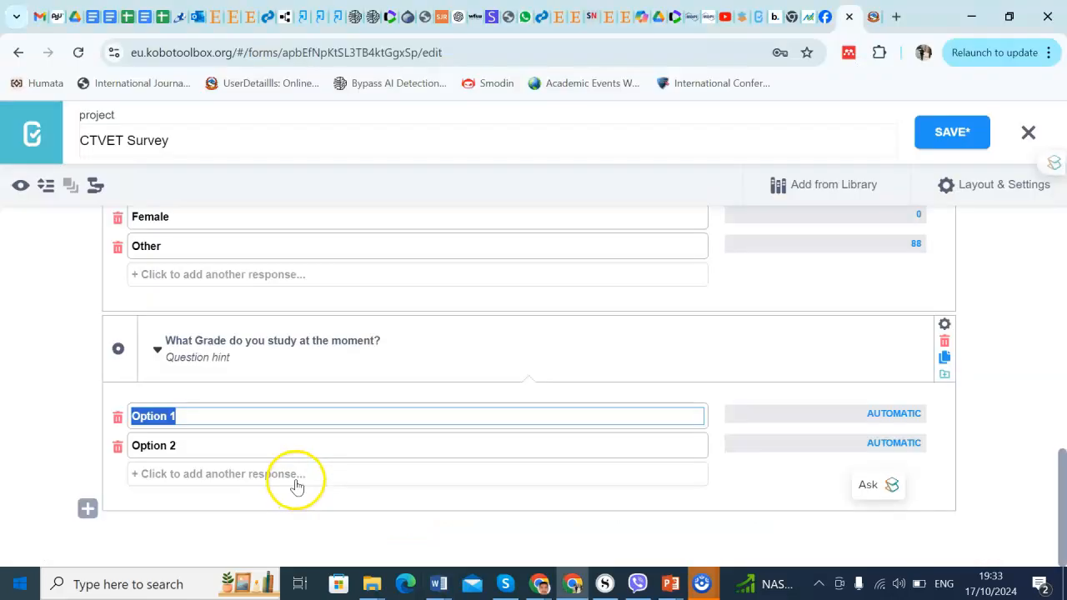
text(Grade 11)
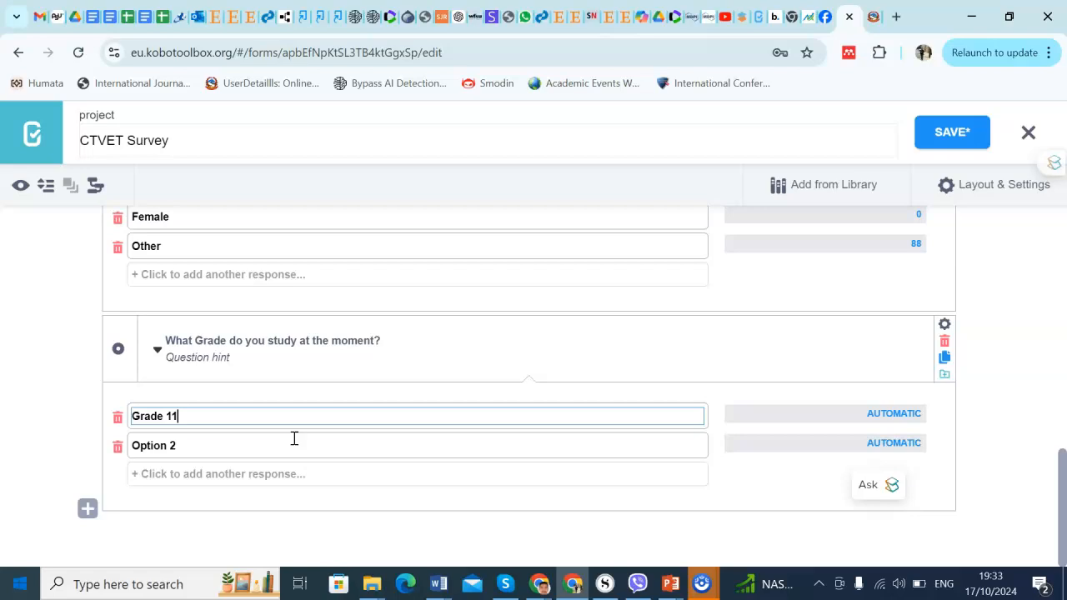
- Set the grade question's second option to "Grade 12" and add a third option "Other"
triple_click(211, 447)
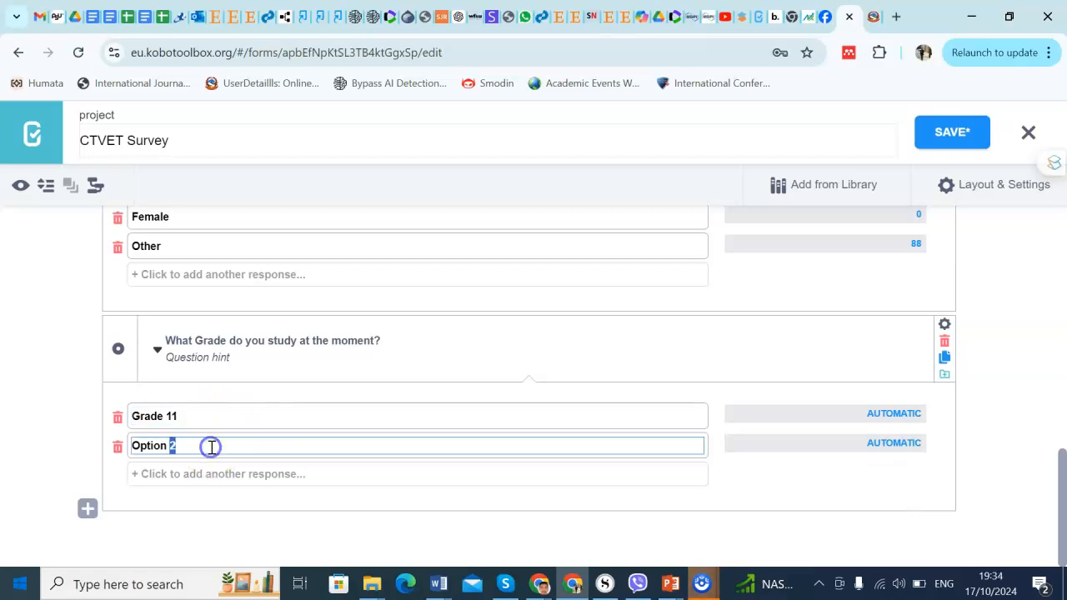
text(Grea)
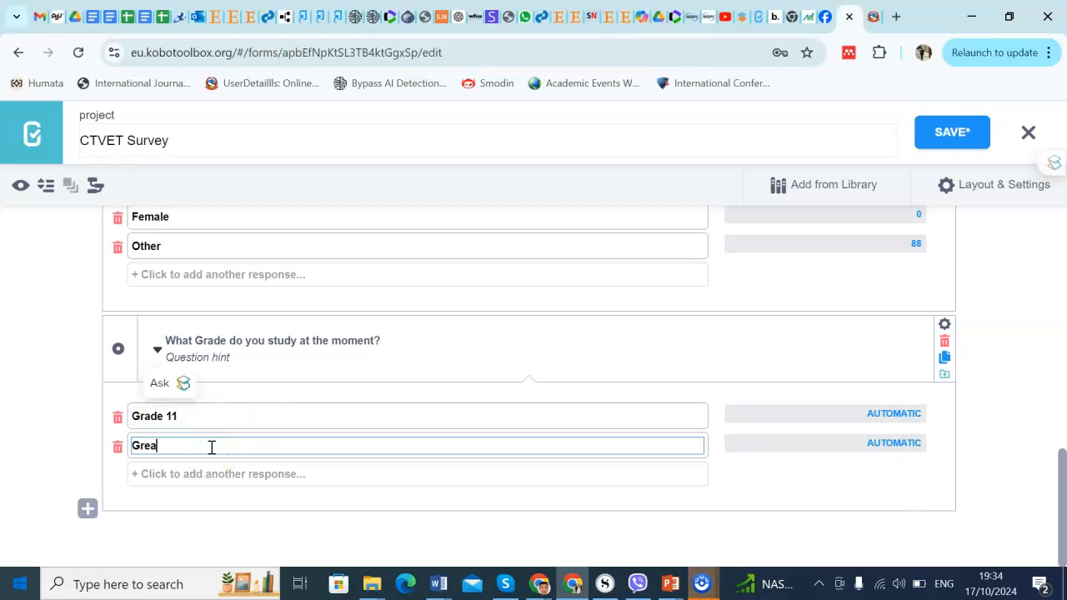
key(BackSpace)
text(ade 12)
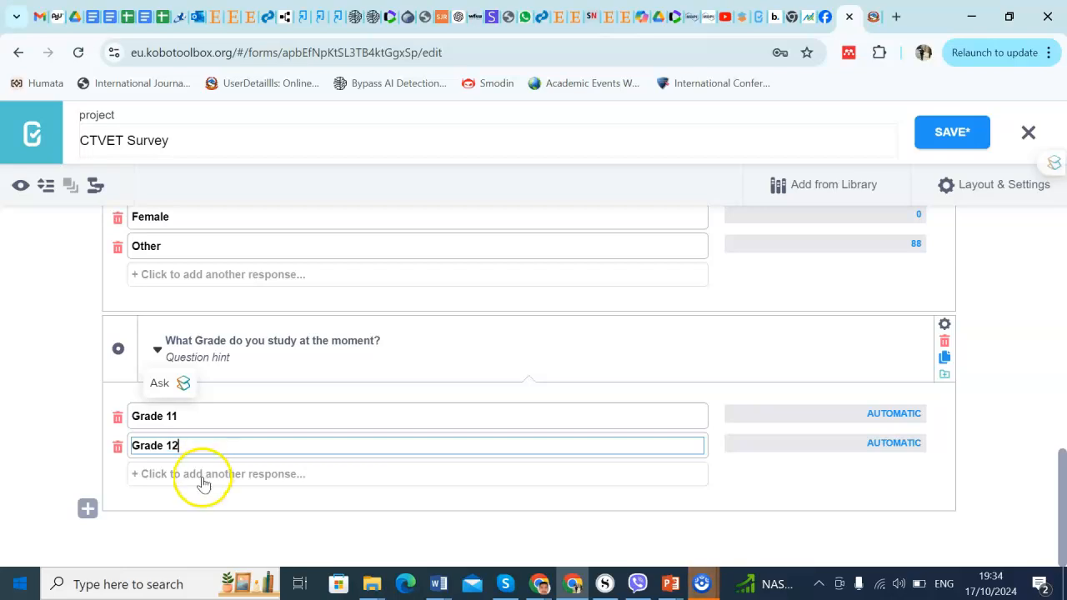
click(202, 476)
text(G)
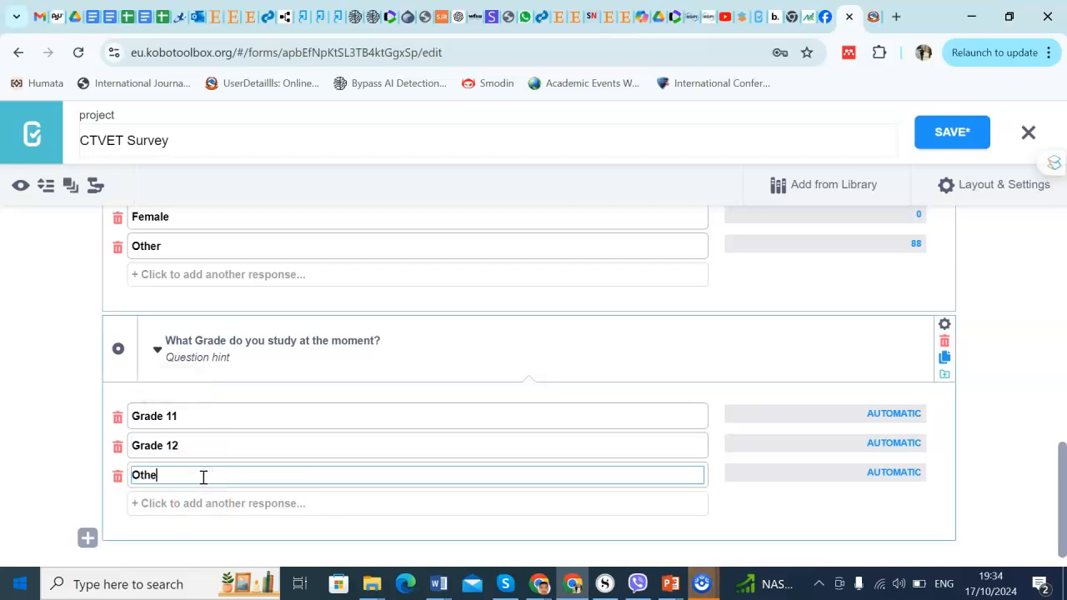
- Set the grade option values to 1 for Grade 11, 2 for Grade 12 and 88 for Other
click(854, 413)
double_click(853, 413)
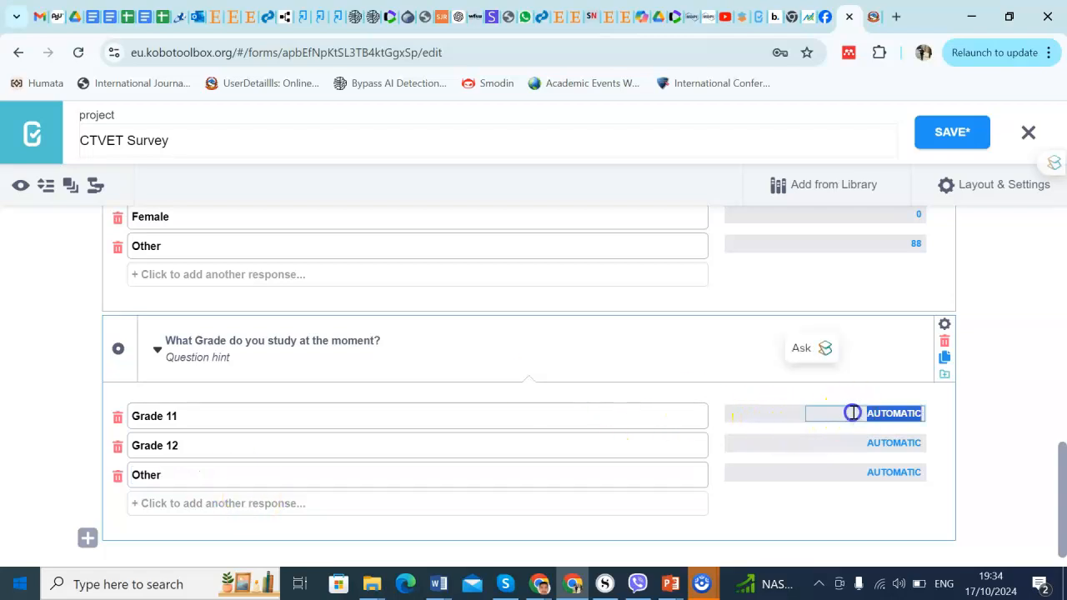
text(1)
click(890, 450)
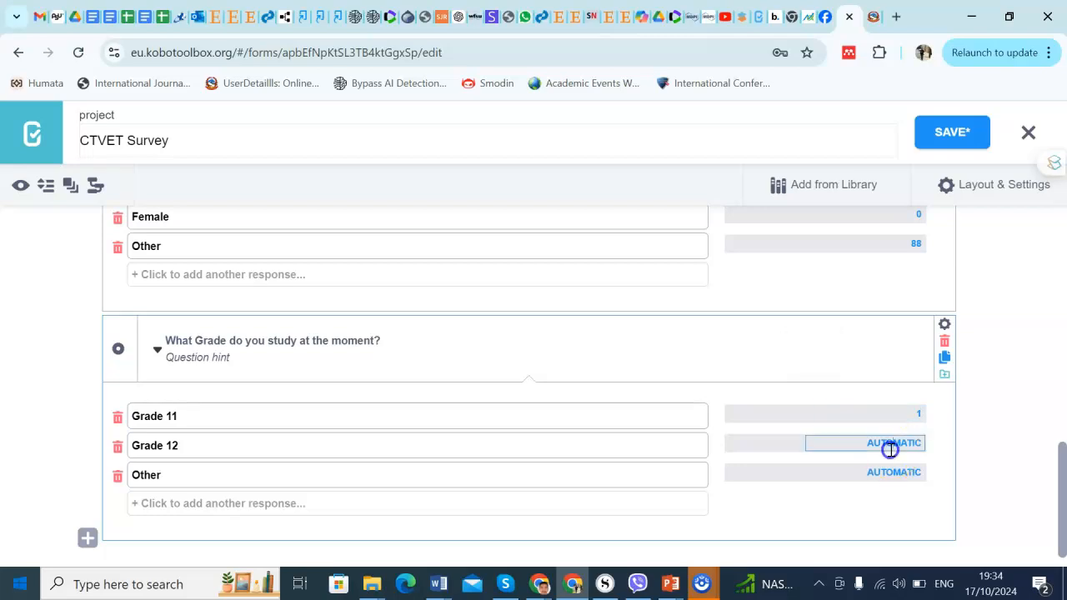
double_click(892, 446)
text(2)
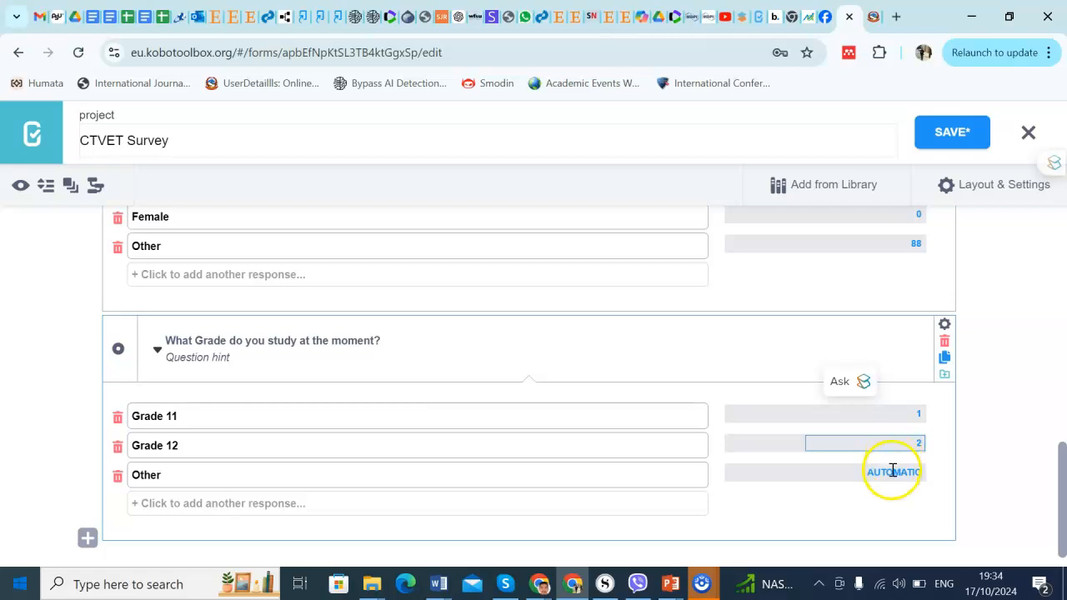
double_click(893, 471)
text(88)
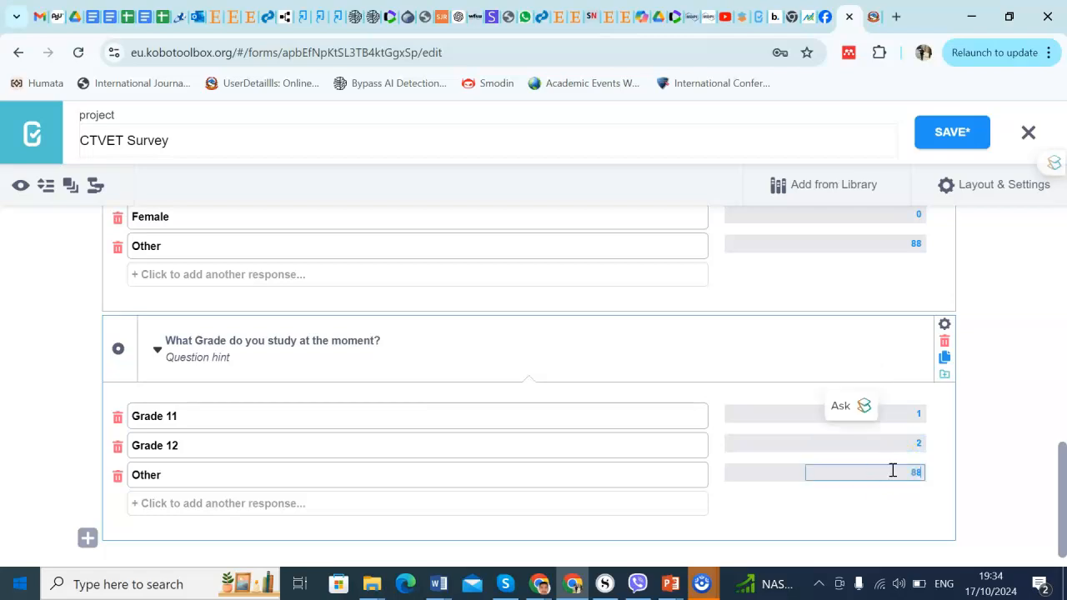
- Add the question "If Other, please write" as a Text type below the grade question
click(89, 538)
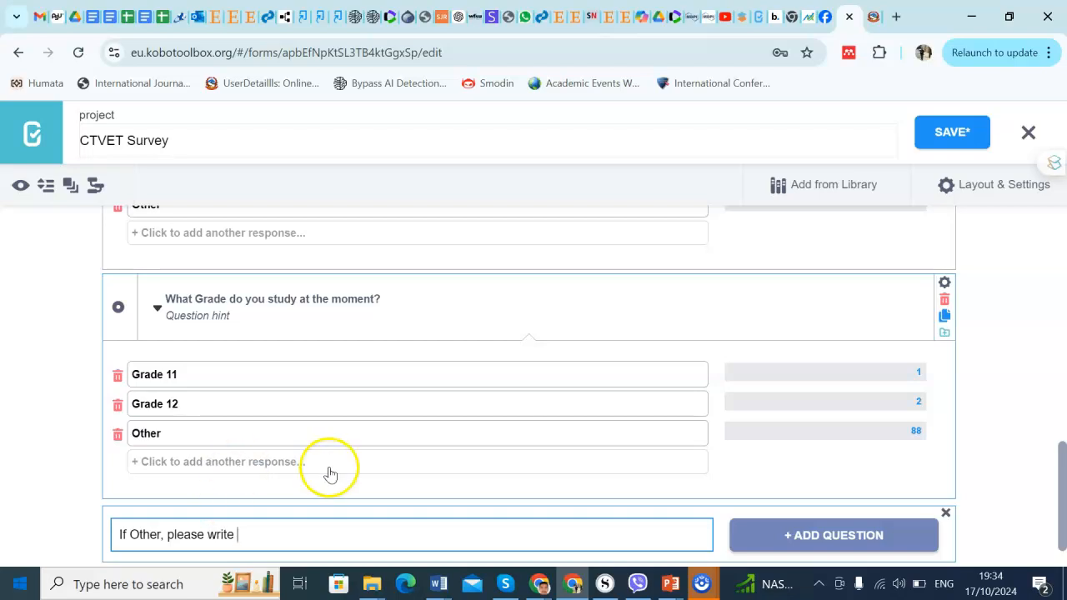
click(813, 538)
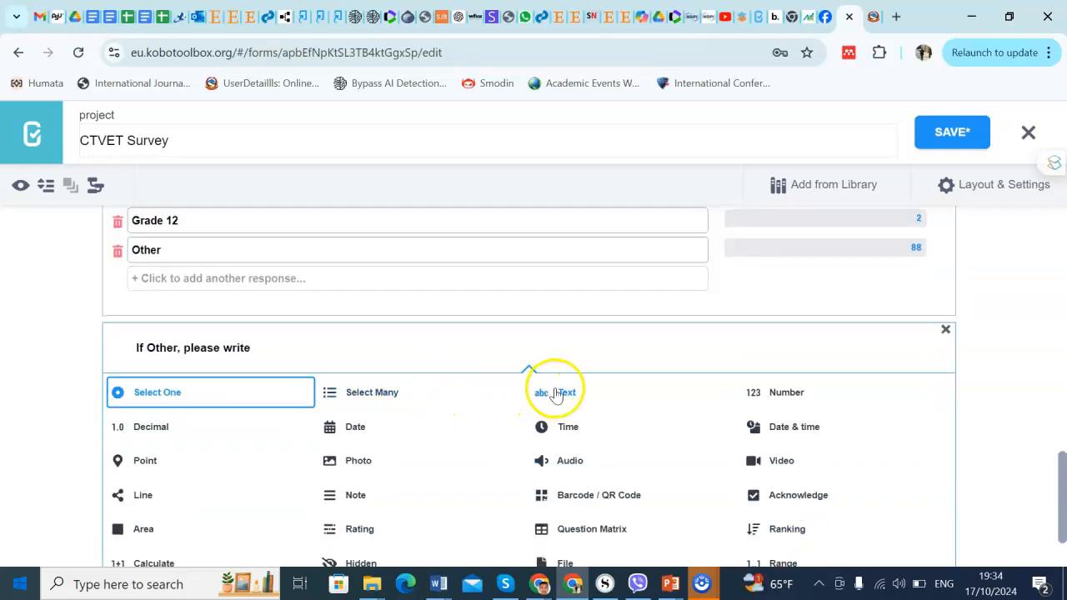
click(555, 393)
click(193, 542)
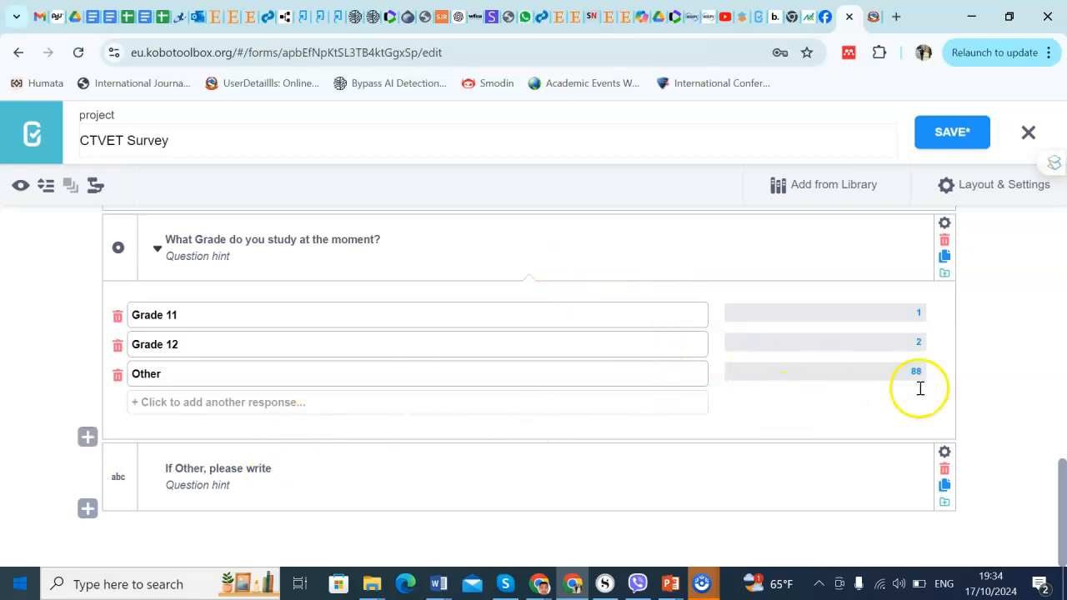
- Add a skip logic condition to "If Other, please write" based on the question "What Grade do you study at the moment?"
click(943, 453)
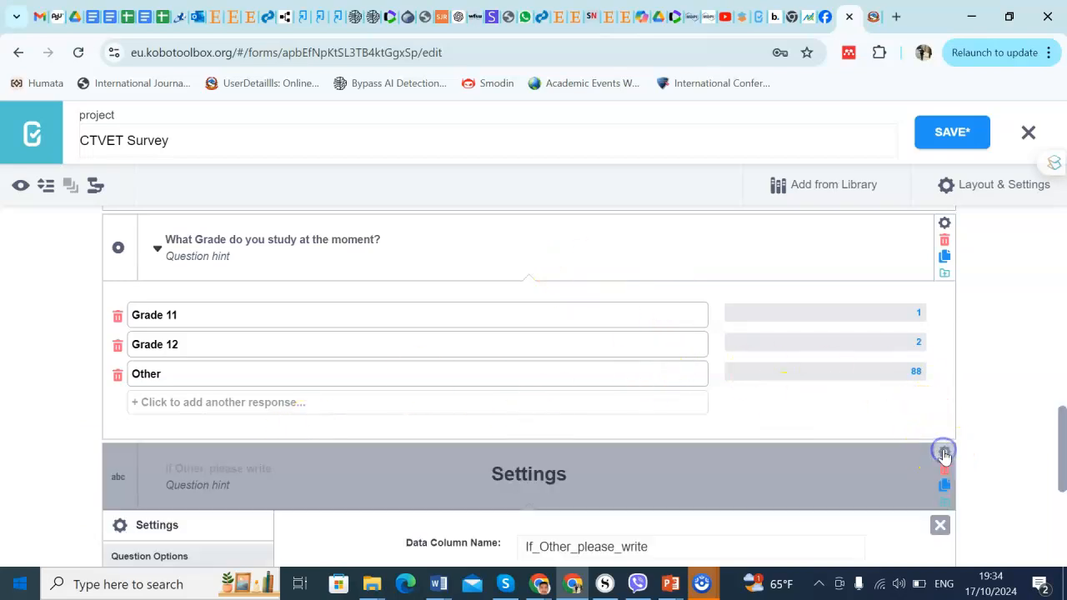
drag(1050, 441, 1061, 487)
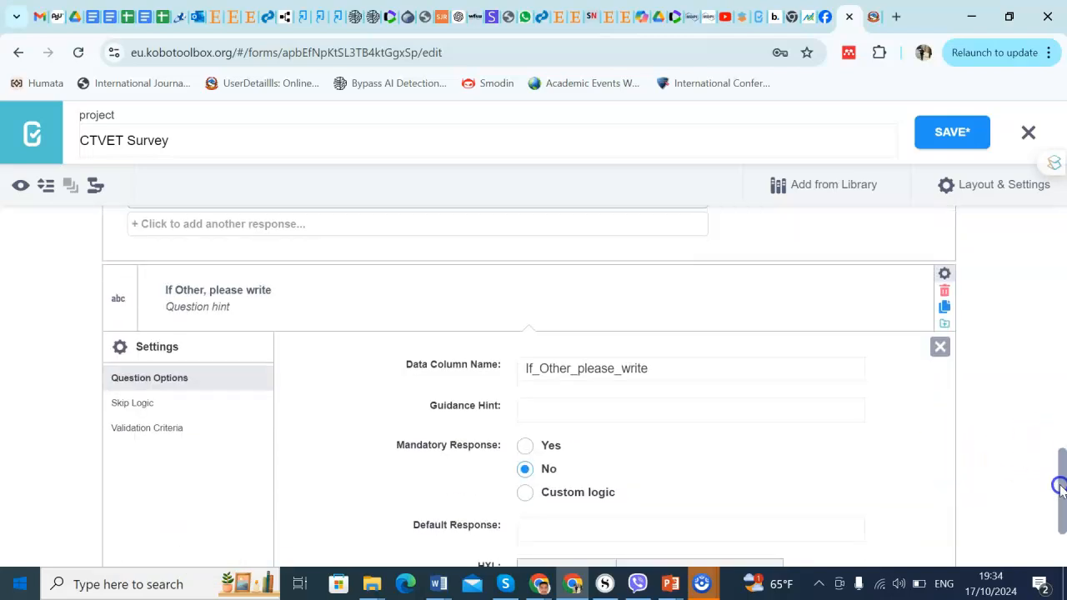
click(158, 402)
click(618, 421)
click(407, 444)
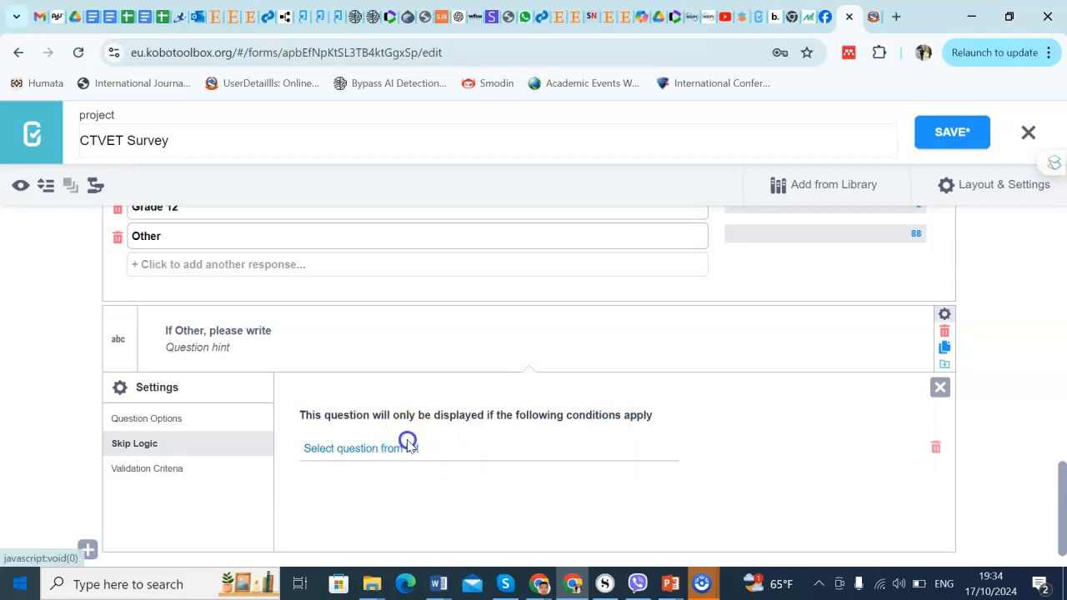
drag(669, 322, 656, 478)
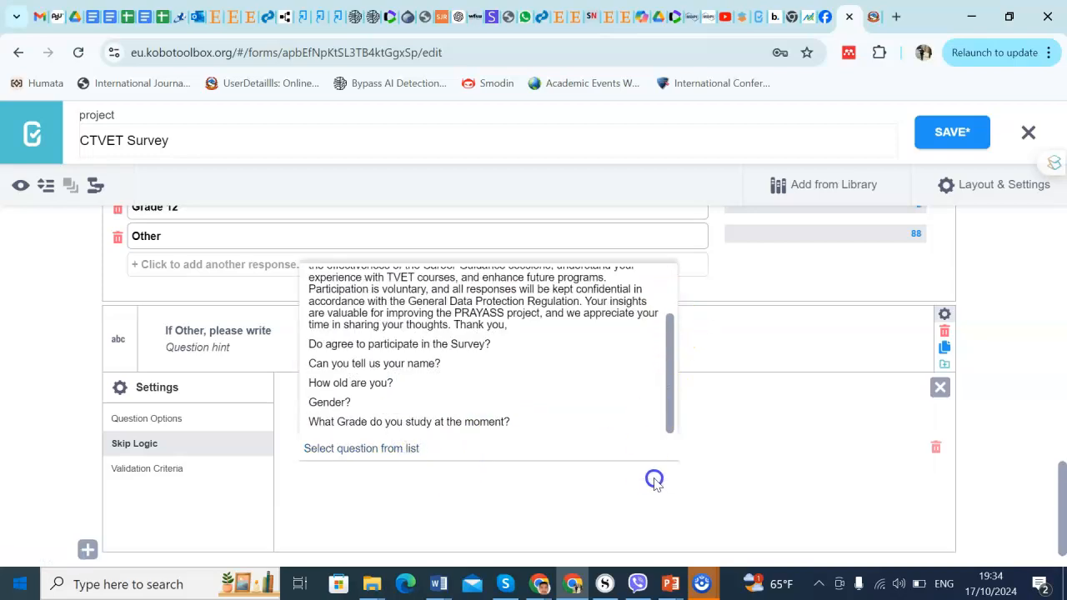
click(367, 427)
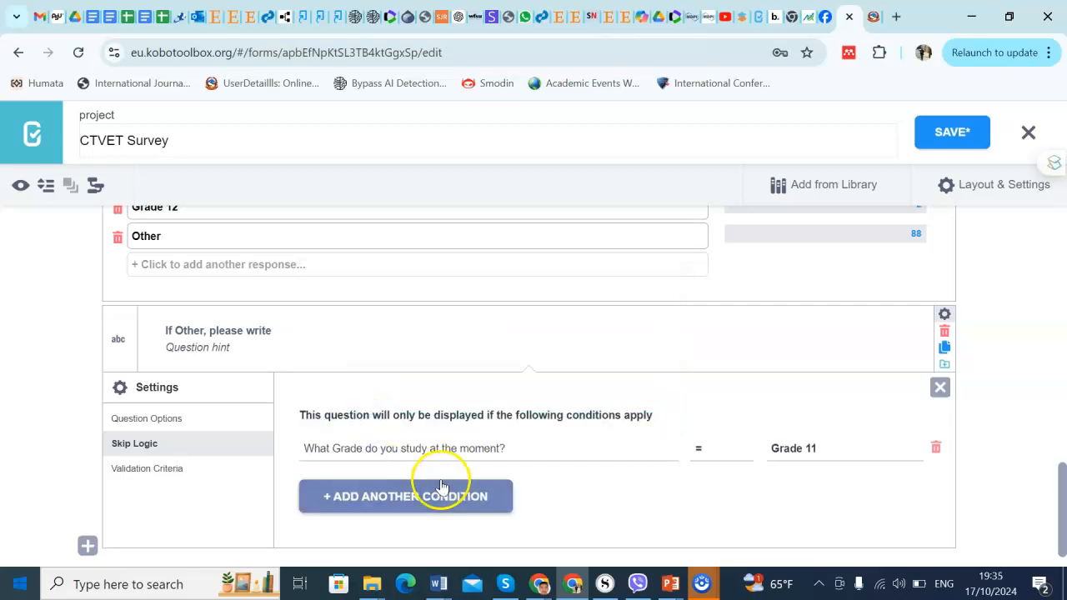
- Set the skip logic condition's answer to "Other" and close the question's settings
click(788, 448)
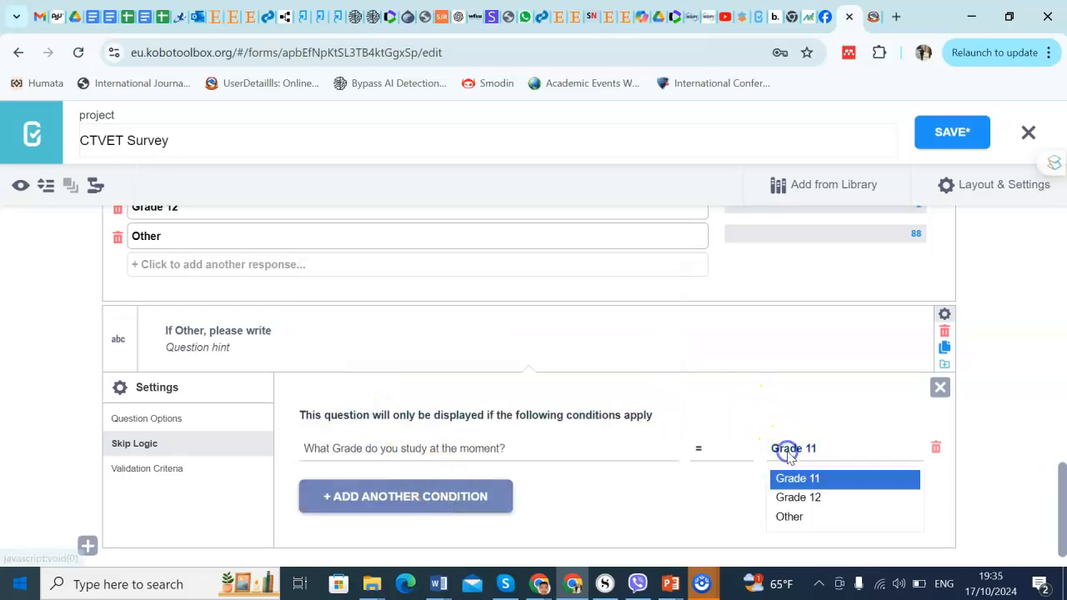
click(797, 520)
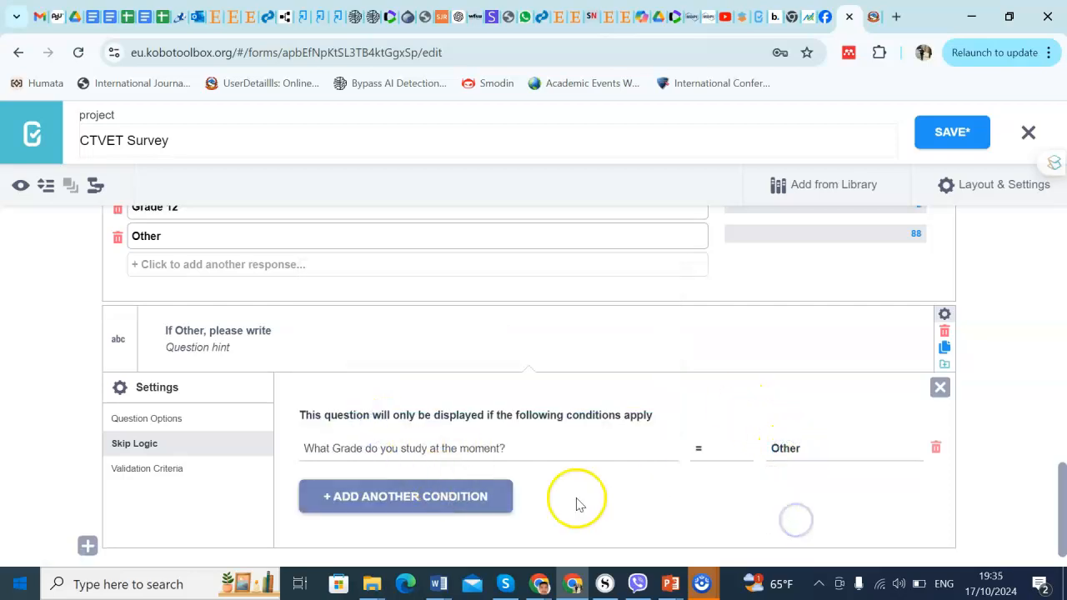
click(931, 387)
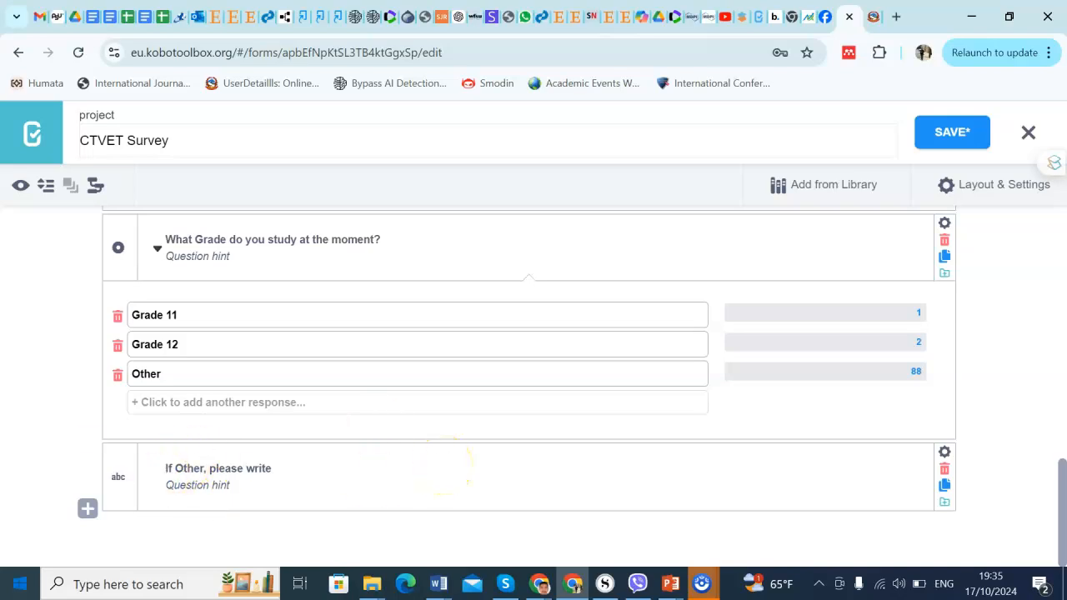
- Switch to the Word questionnaire to read the questions in Section 1: Enrolment in TVET Courses, and return to the form builder
key(alt+Tab)
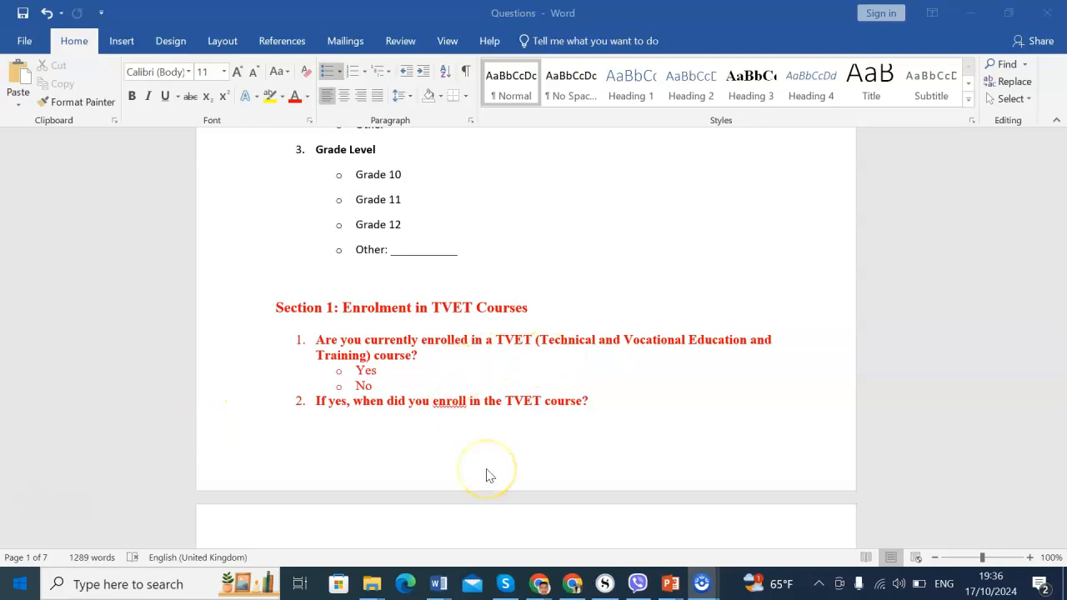
key(alt+Tab)
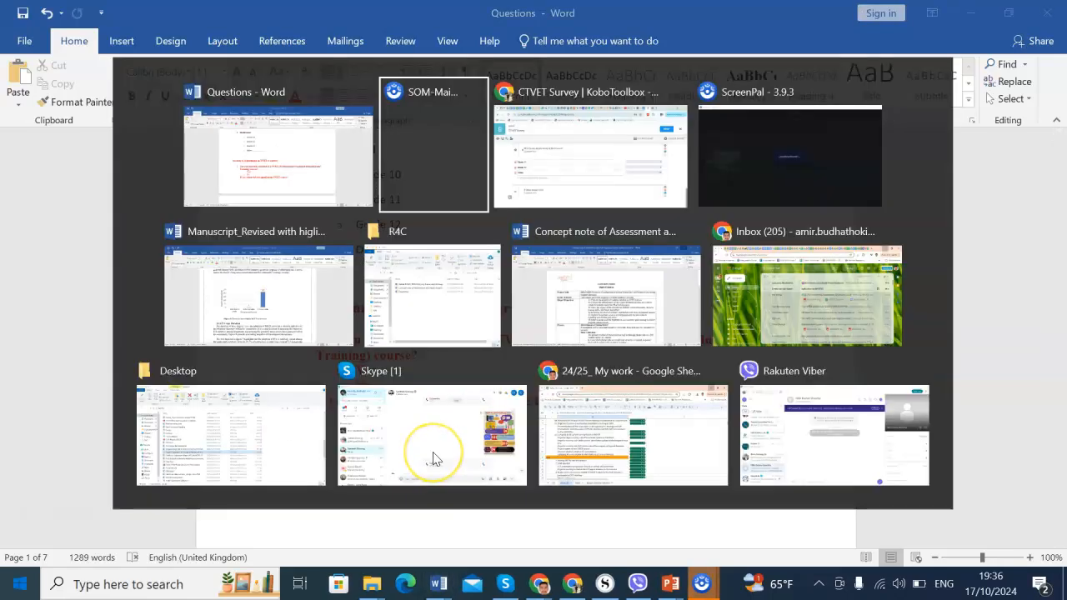
key(alt+Tab)
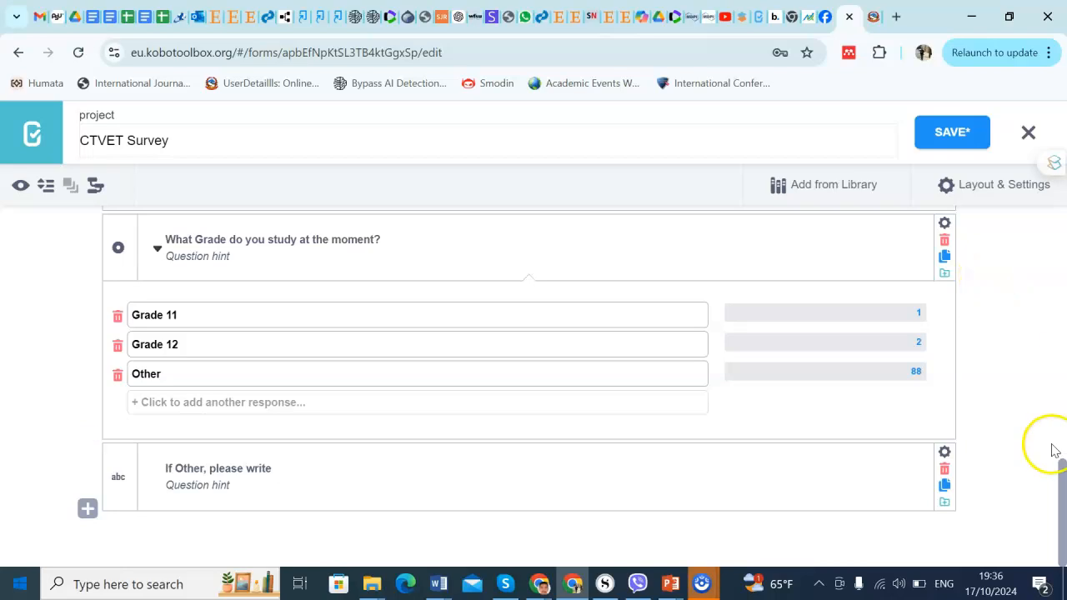
- Collapse the grade question's answer options and those of all other questions in the form
click(156, 247)
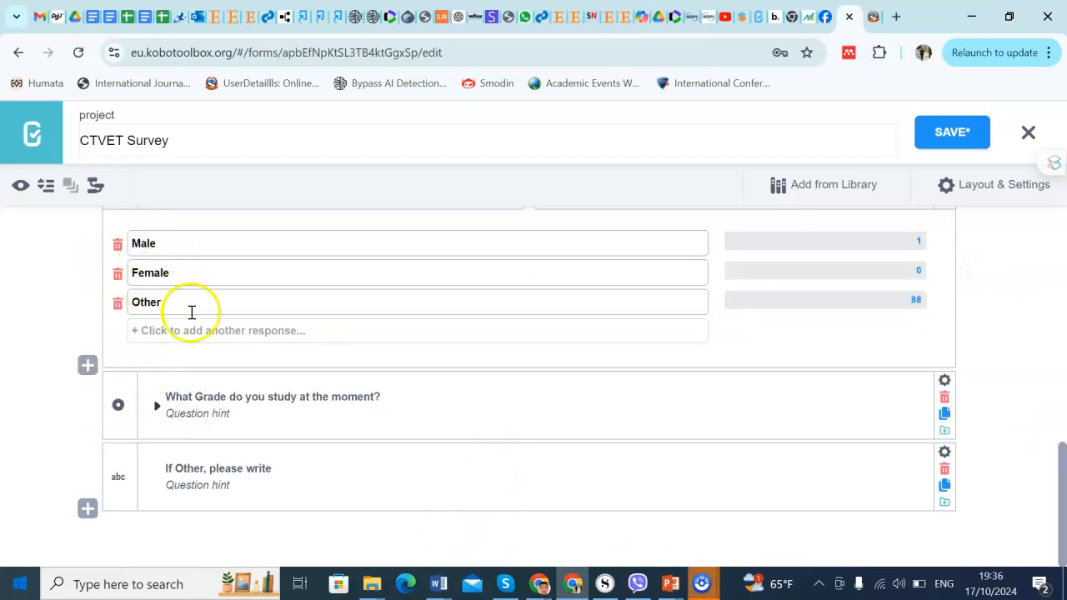
click(89, 511)
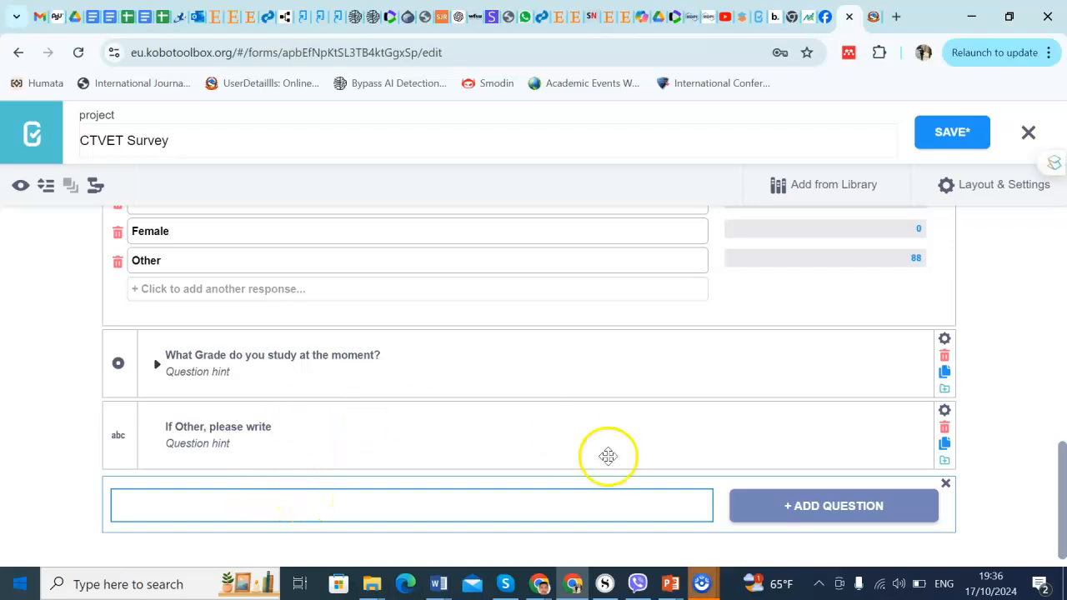
click(945, 485)
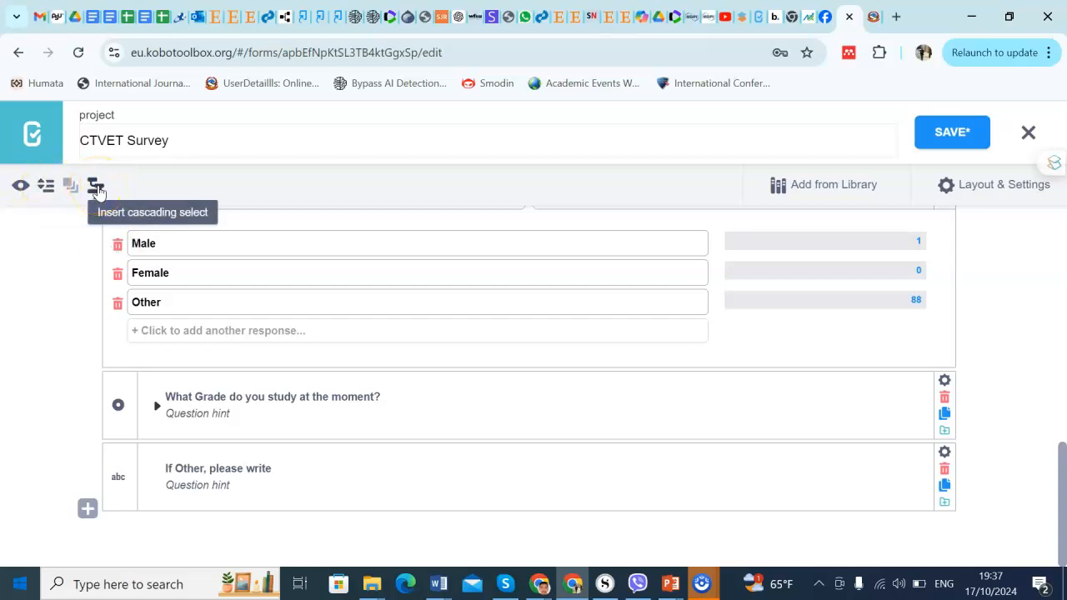
click(45, 187)
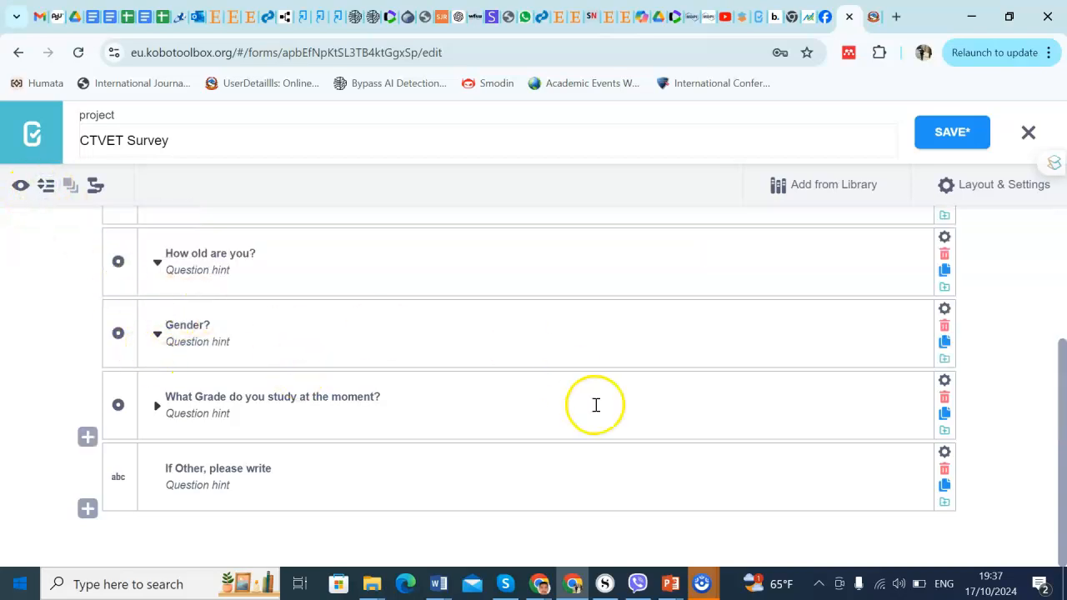
- Group the name, age, gender, grade and "If Other, please write" questions together
drag(1059, 401, 1057, 307)
scroll(905, 321, down, 2)
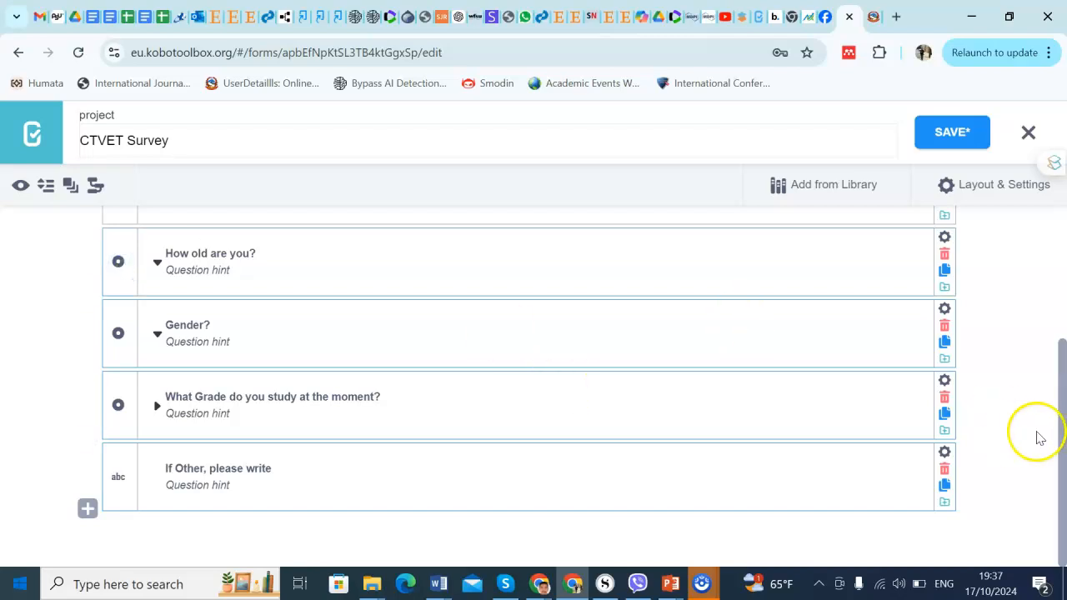
drag(1061, 430, 1058, 300)
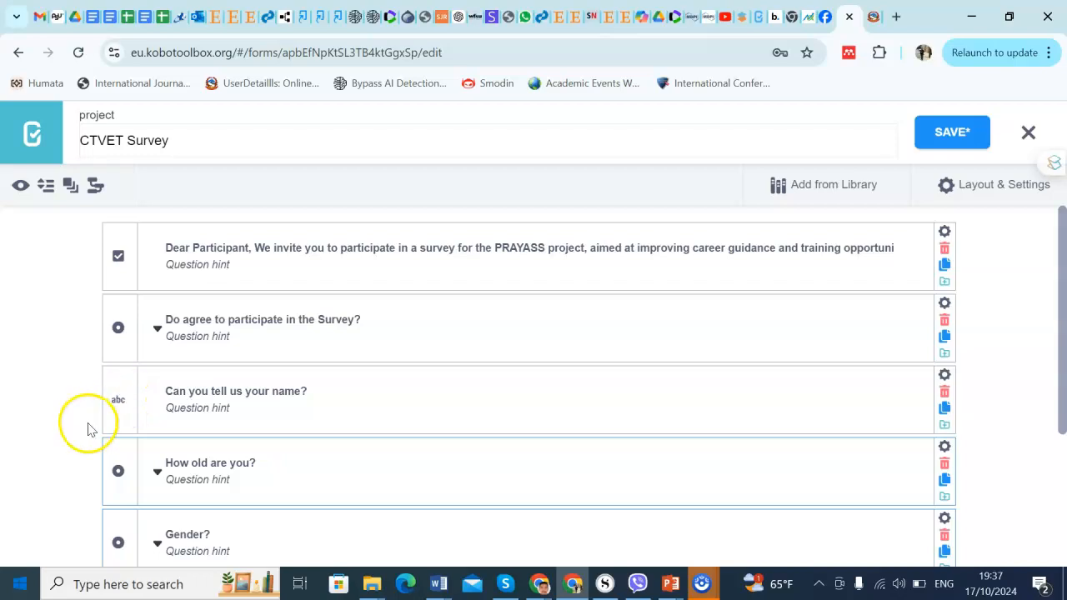
click(122, 404)
click(118, 475)
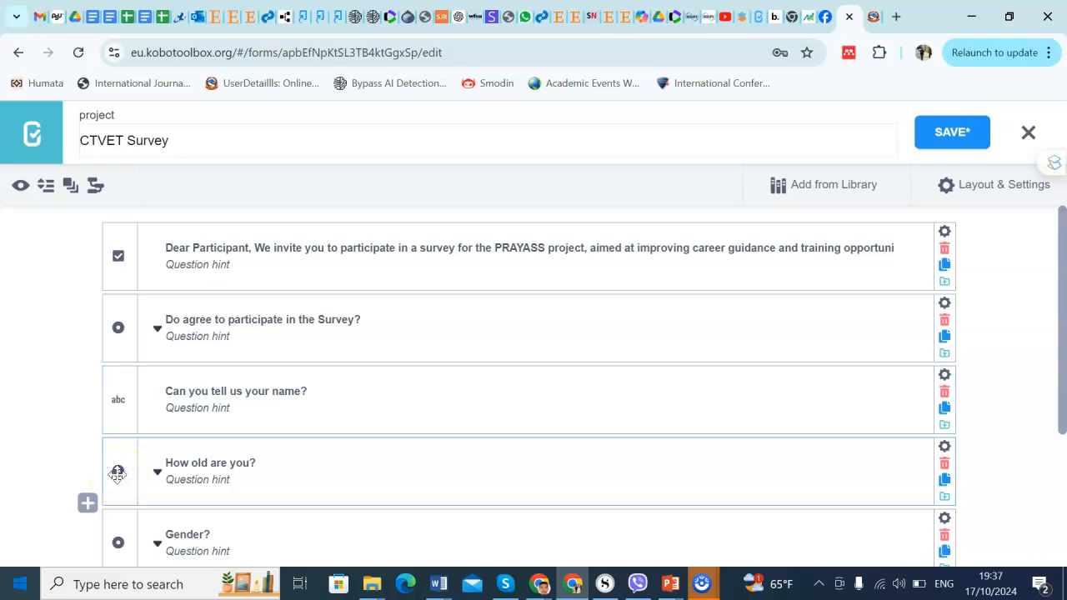
click(121, 388)
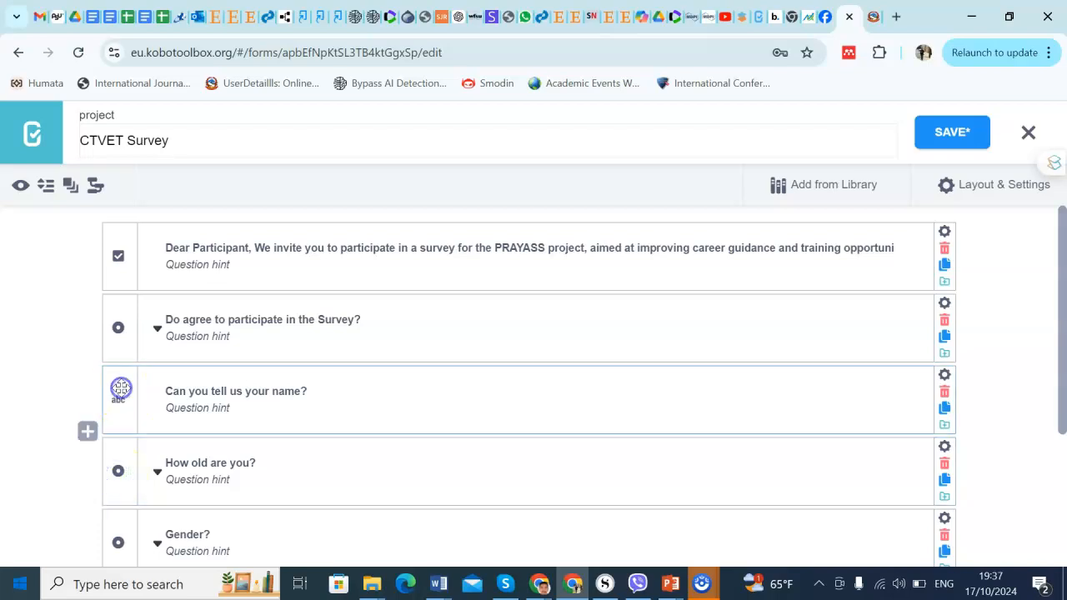
ctrl+click(134, 487)
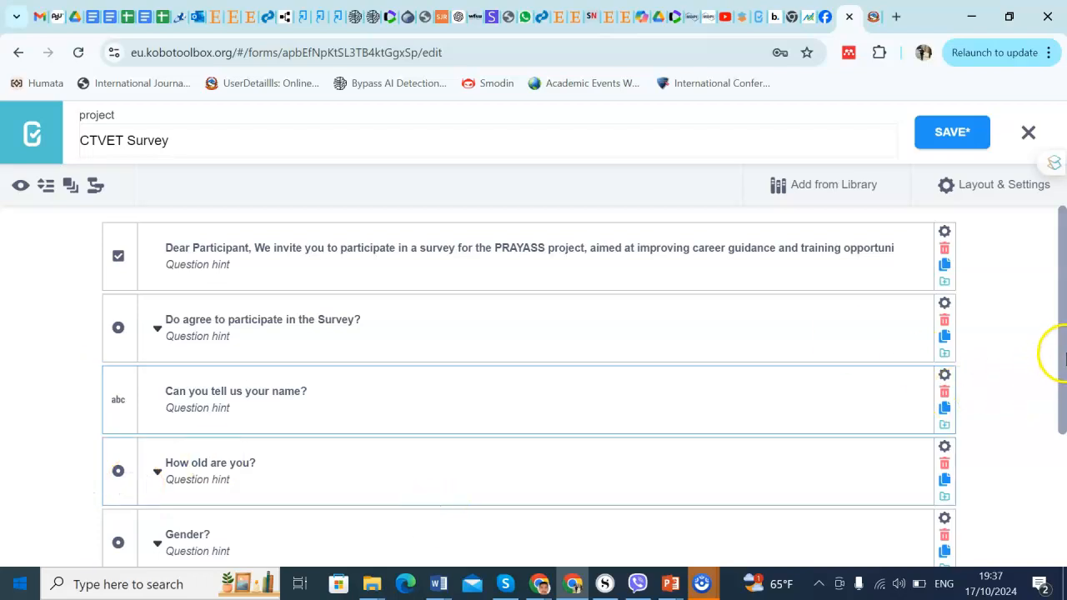
drag(1064, 352, 1064, 482)
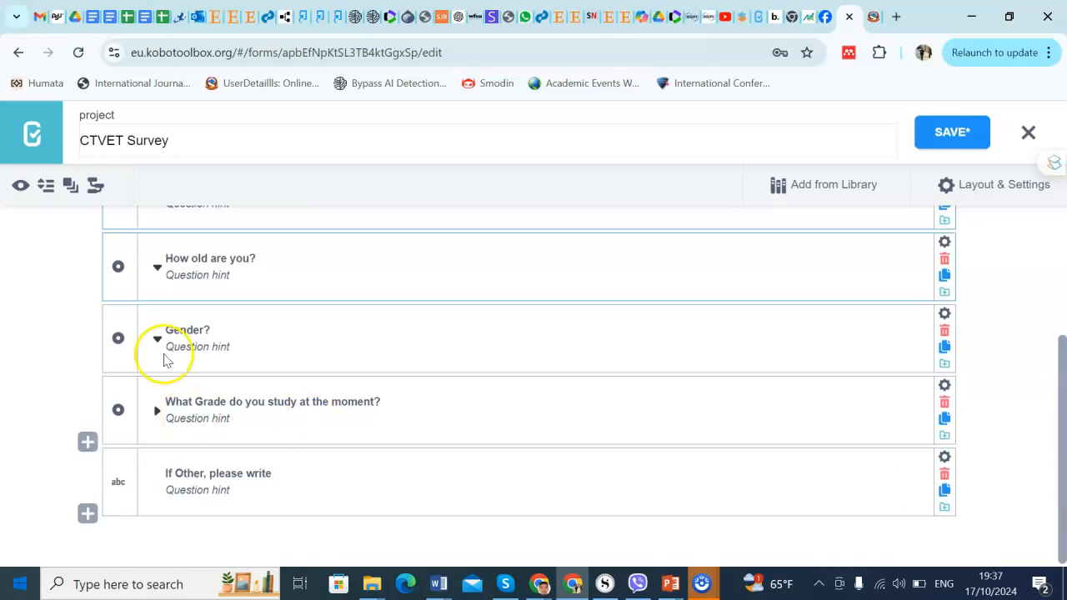
click(122, 260)
click(123, 283)
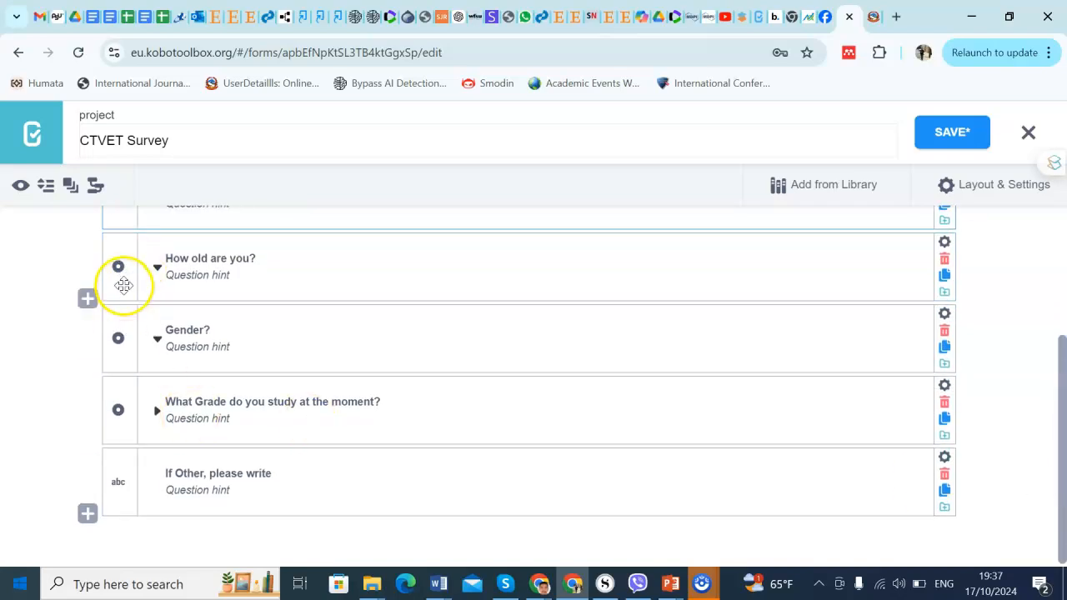
click(120, 321)
click(121, 406)
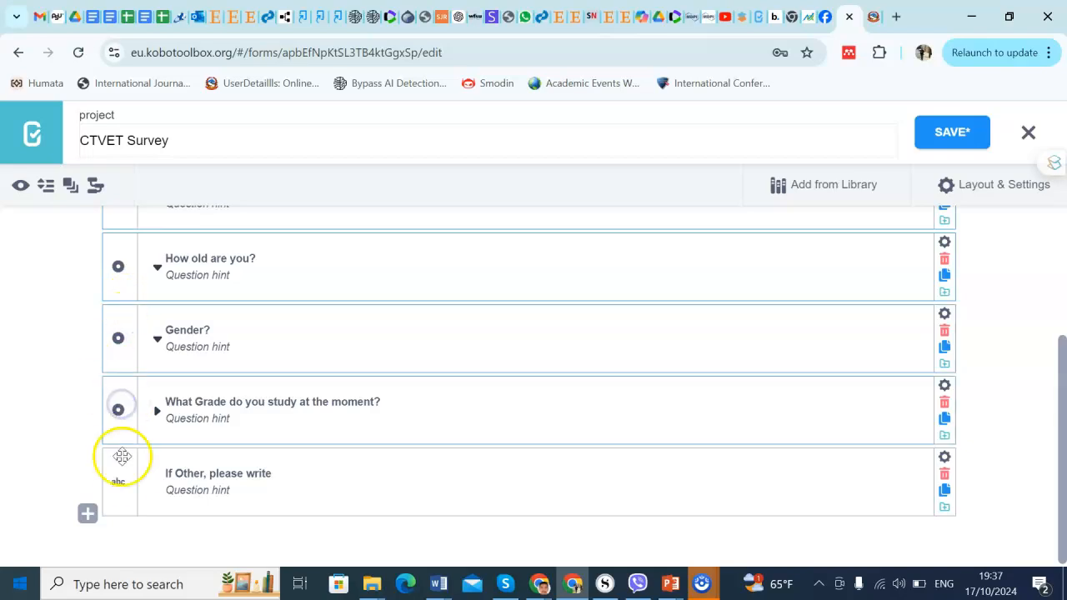
click(121, 473)
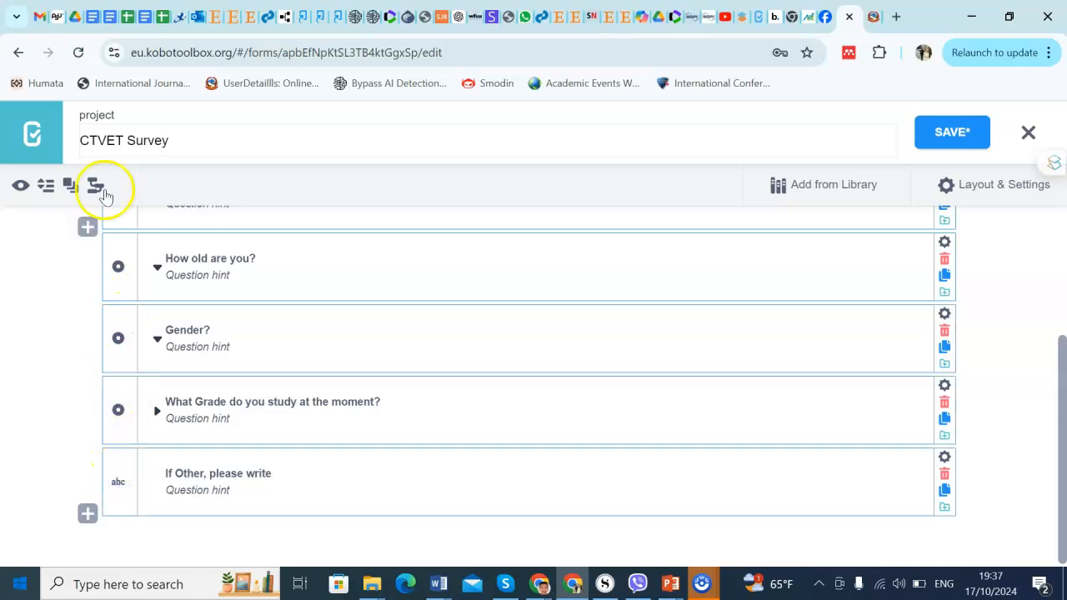
click(71, 185)
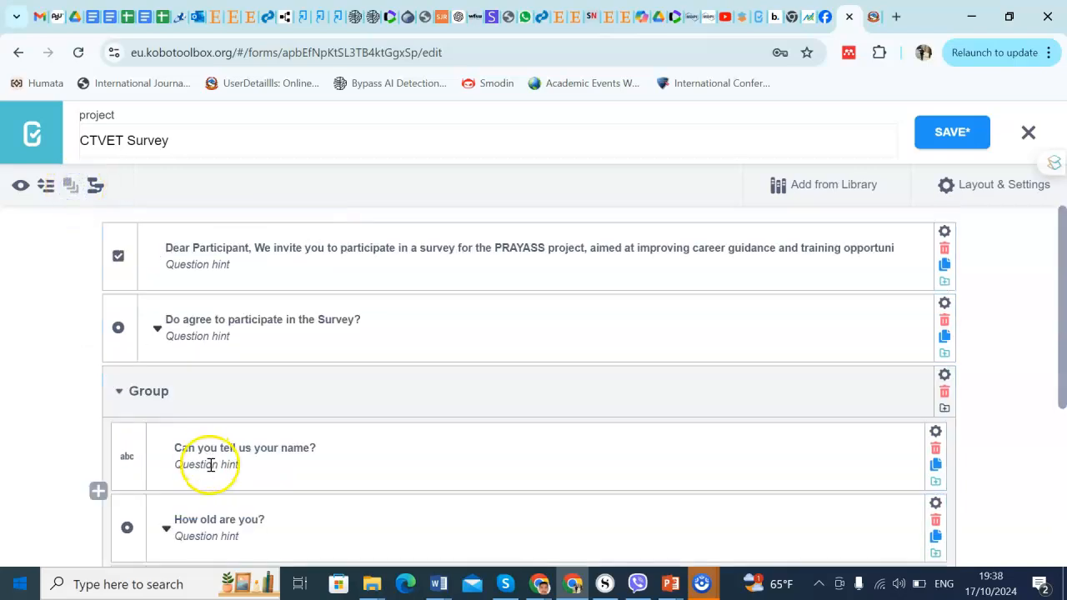
- Rename the new question group as "1. Demographic Information"
click(193, 393)
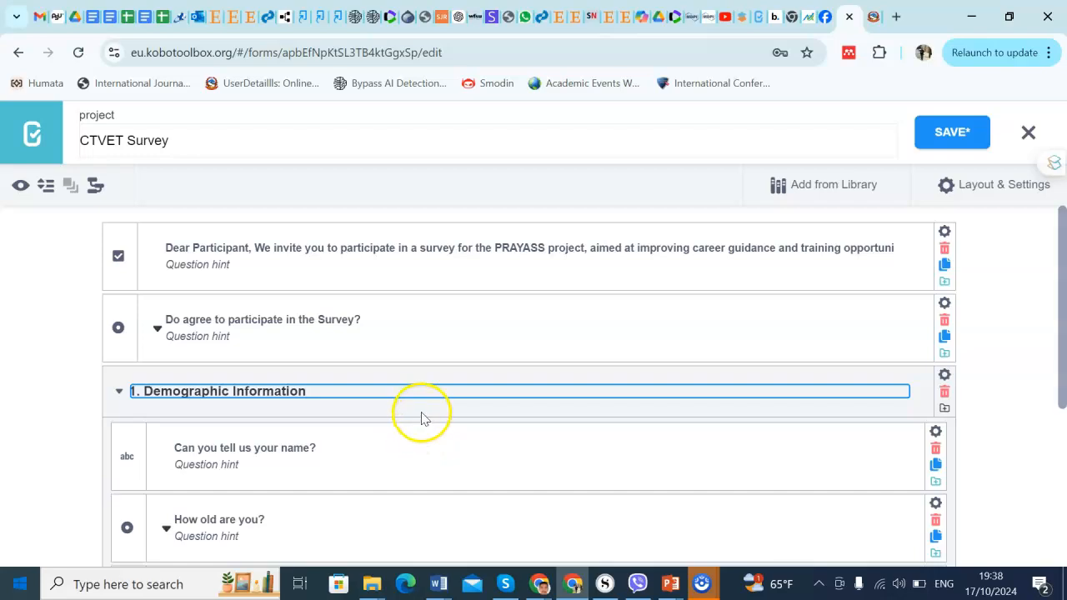
drag(1066, 342, 1056, 409)
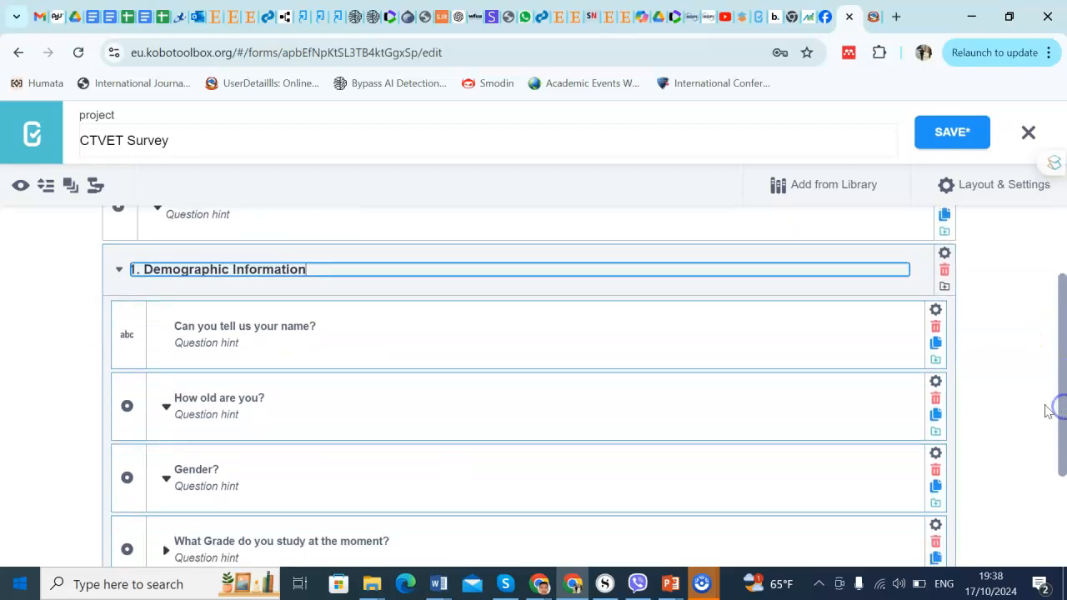
click(1024, 400)
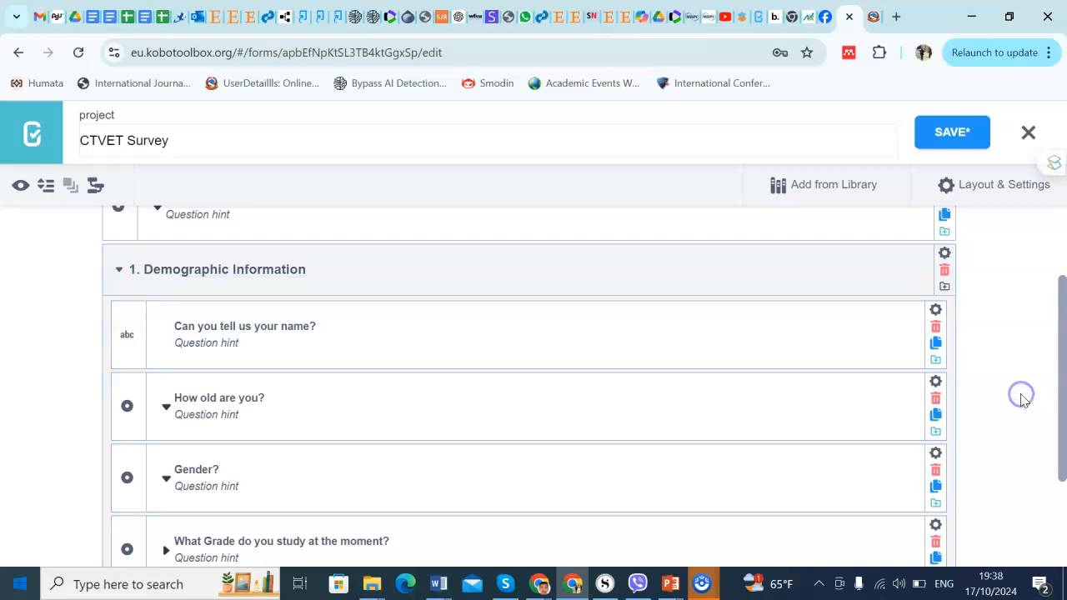
click(364, 276)
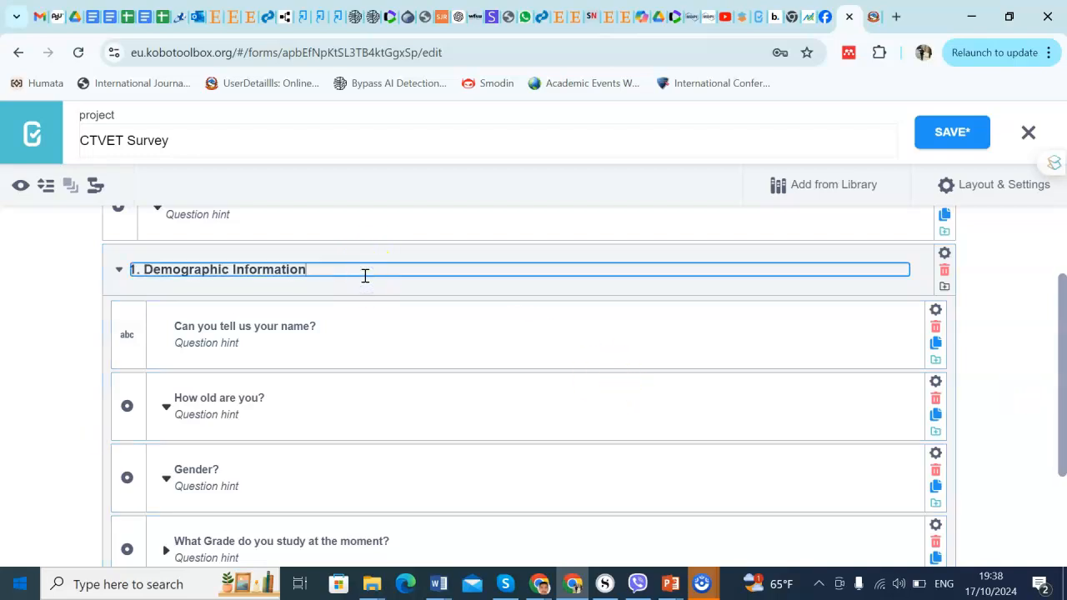
drag(1064, 295, 1064, 387)
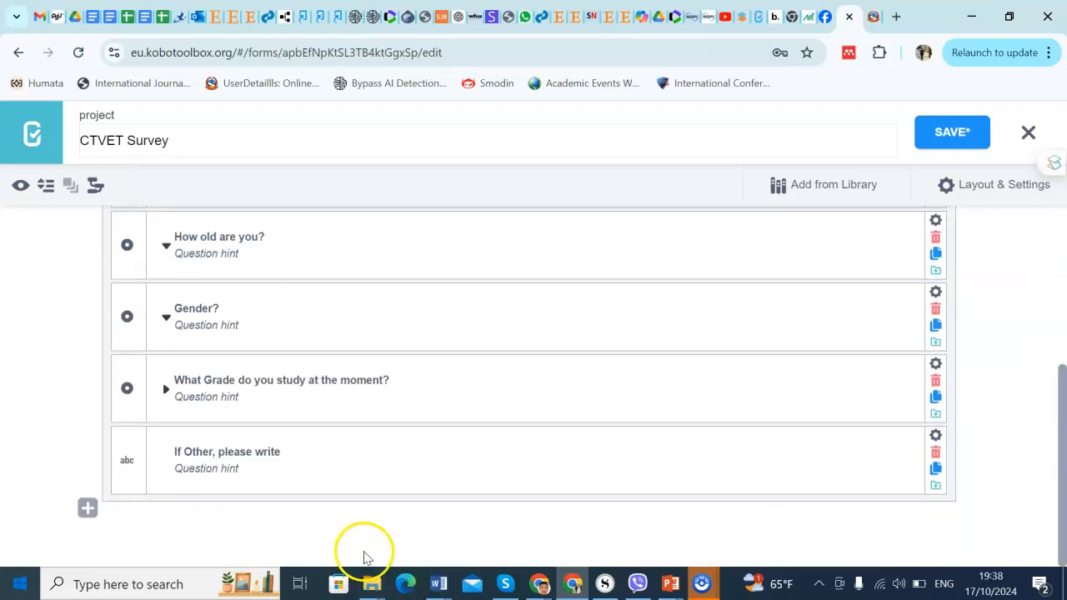
- View the cascading select import without importing anything, and collapse all questions including the "1. Demographic Information" group
click(97, 187)
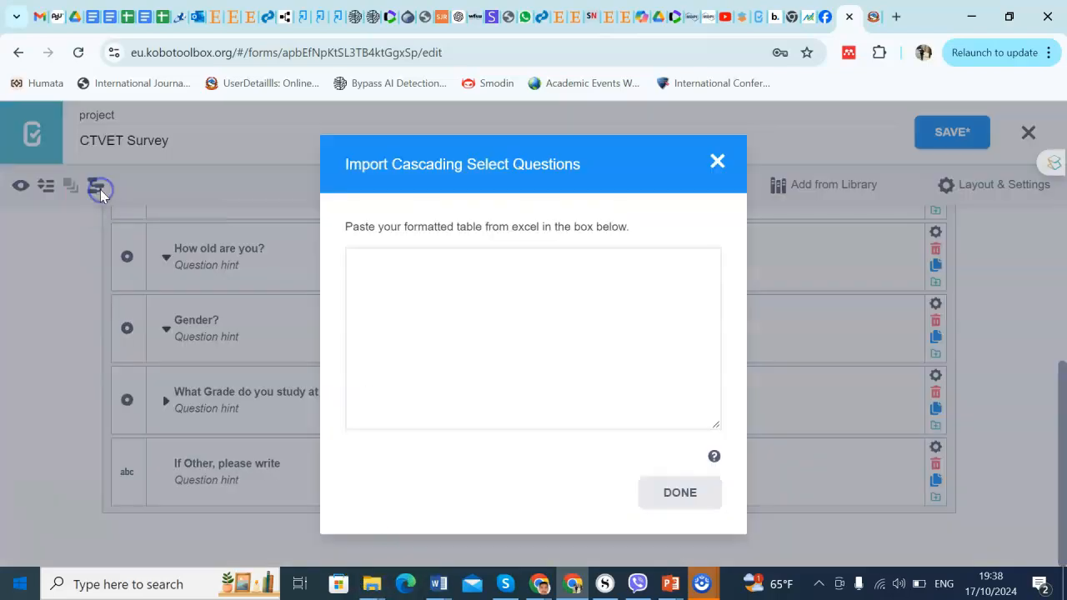
click(717, 161)
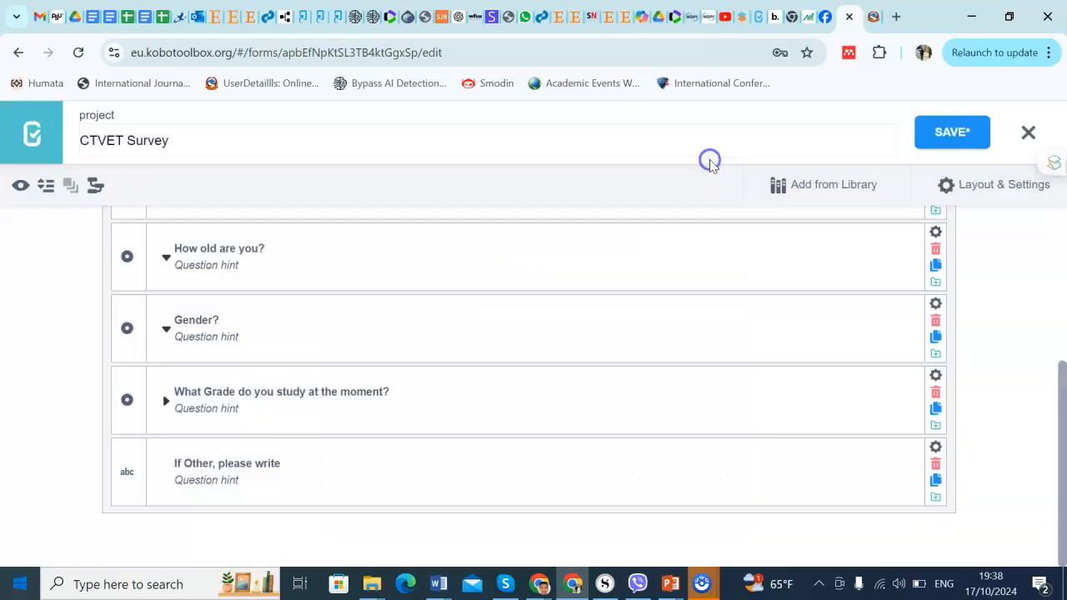
click(45, 187)
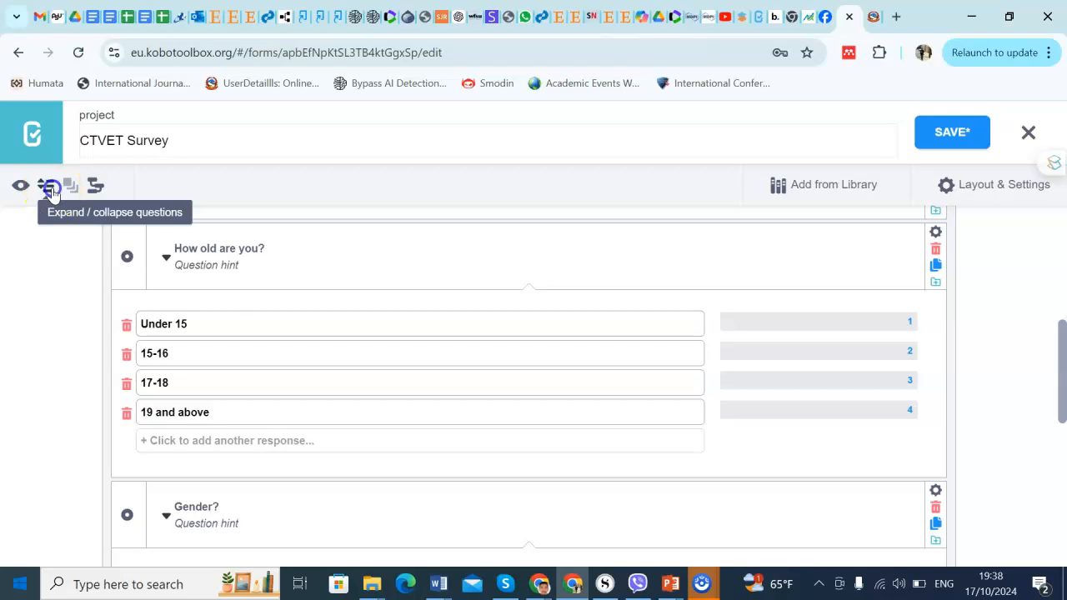
click(50, 190)
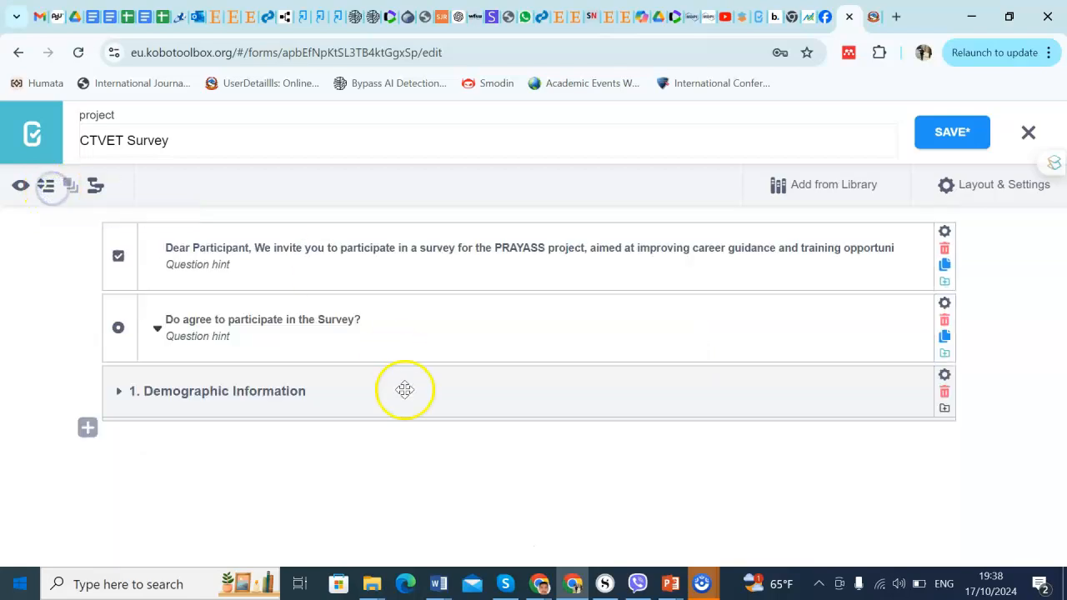
- Start a new question below the "1. Demographic Information" group with the TVET course enrolment question copied from the Word questionnaire
click(89, 430)
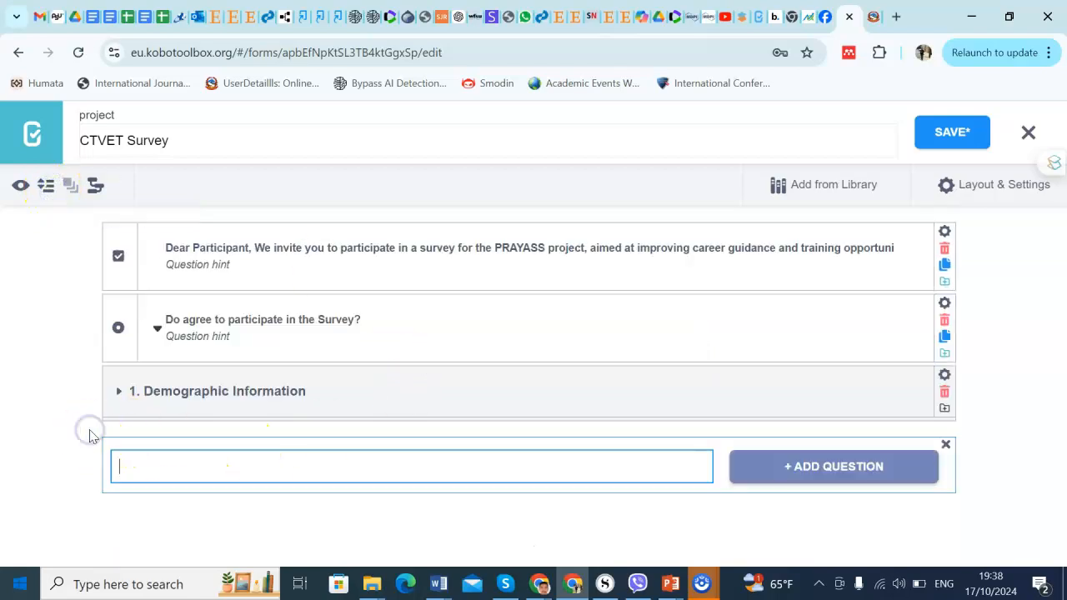
click(319, 474)
key(alt+Tab)
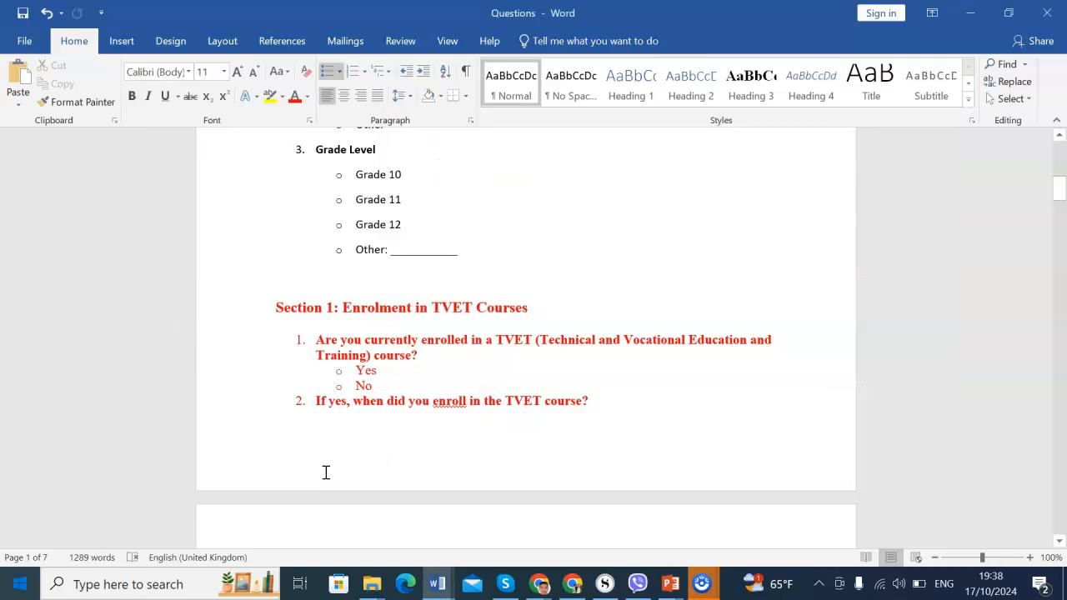
drag(316, 339, 426, 355)
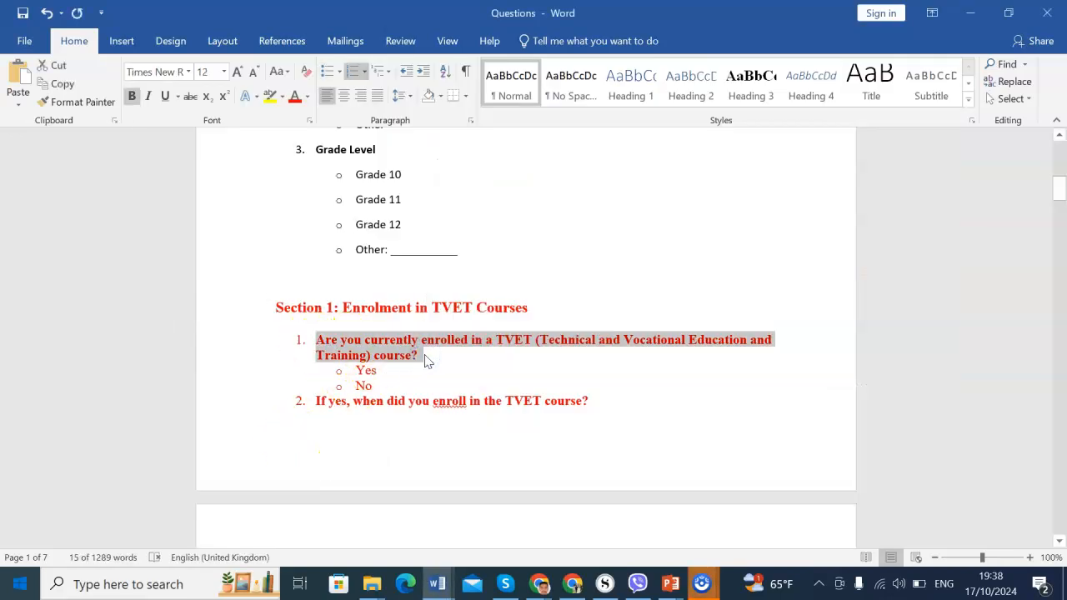
key(alt+Tab)
click(269, 467)
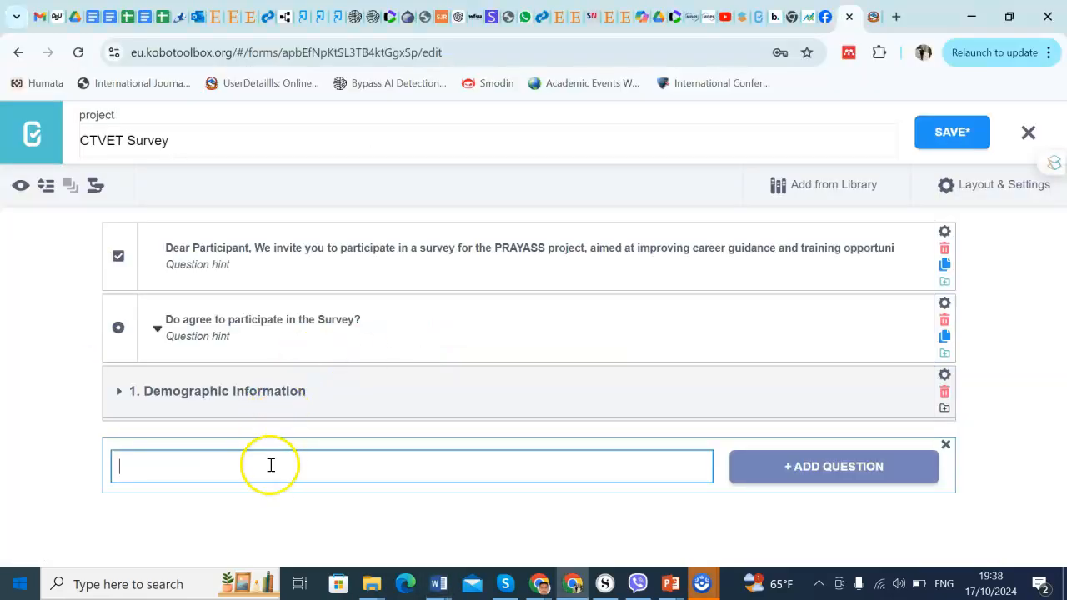
text(1.	Are you currently enrolled in a TVET (Technical and Vocational Education and Training) course?)
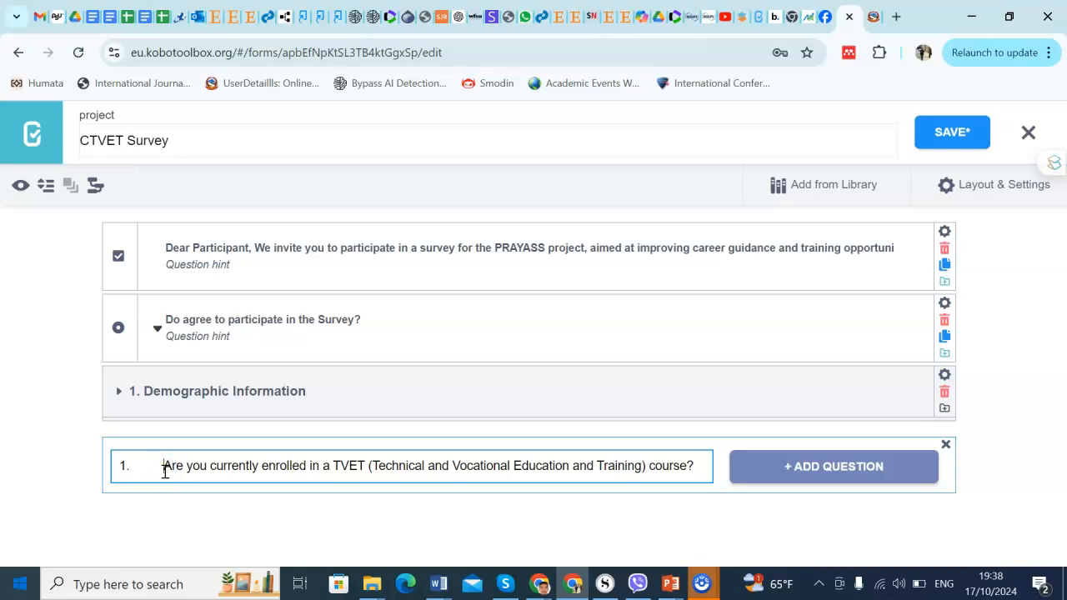
- Remove the list number from the TVET course enrolment question text and add it as a Select One question
key(BackSpace)
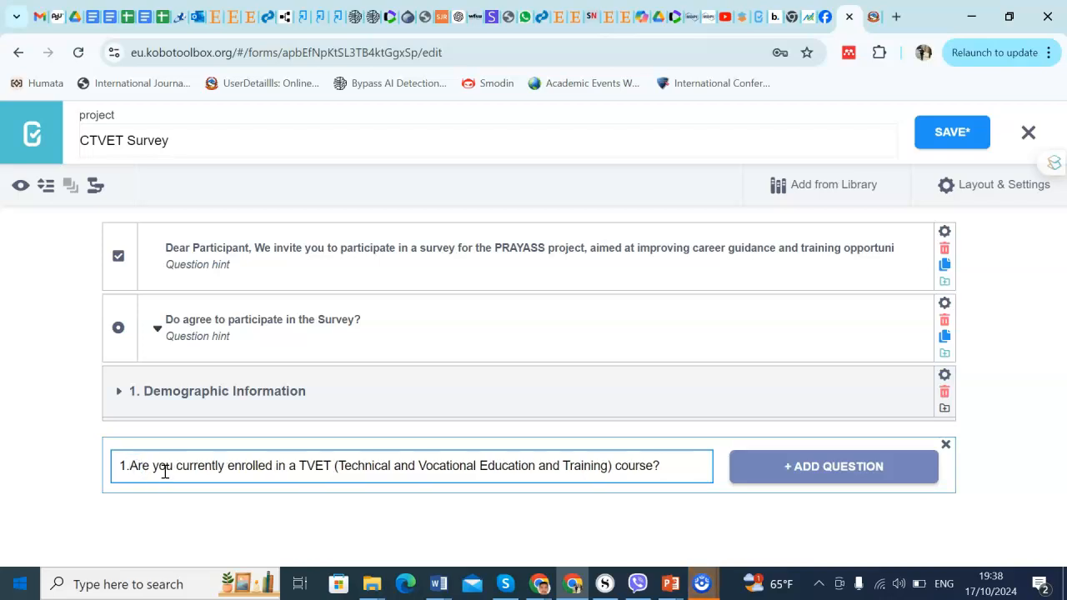
key(BackSpace)
key(BackSpace)
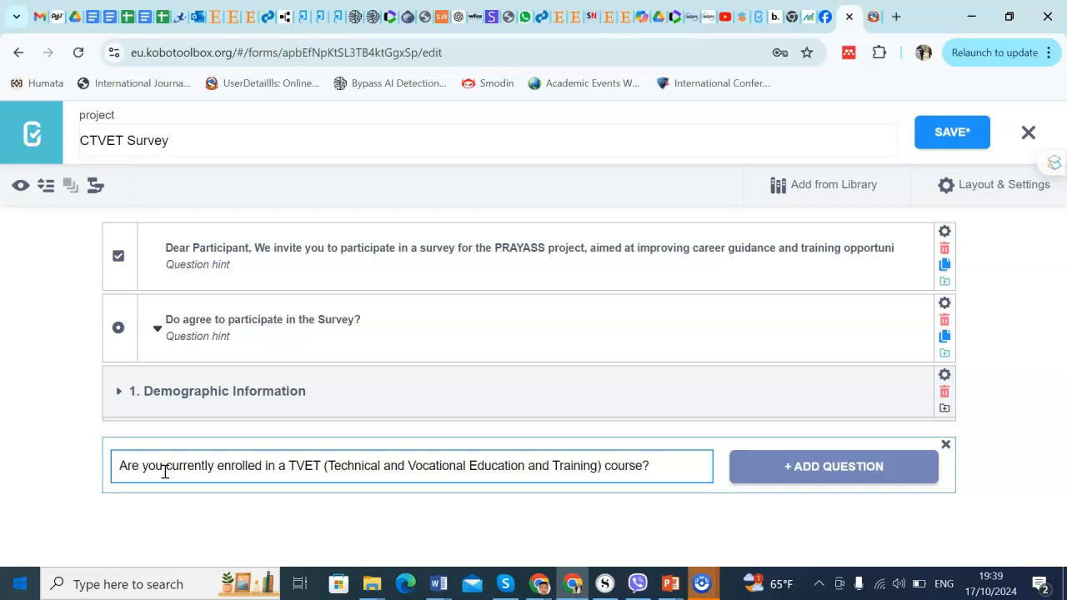
click(805, 474)
scroll(805, 472, down, 2)
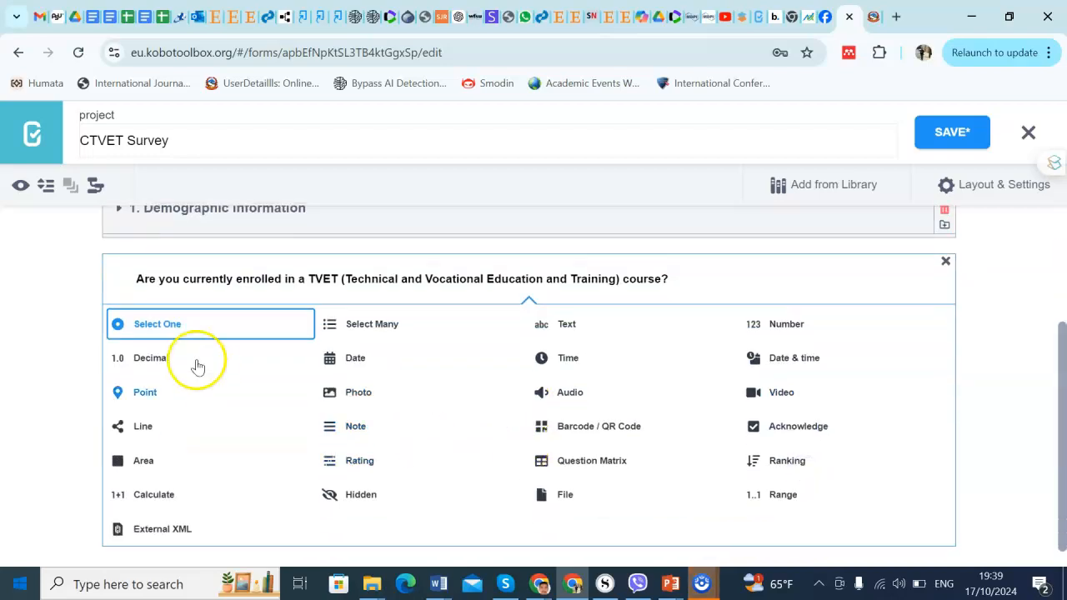
click(229, 325)
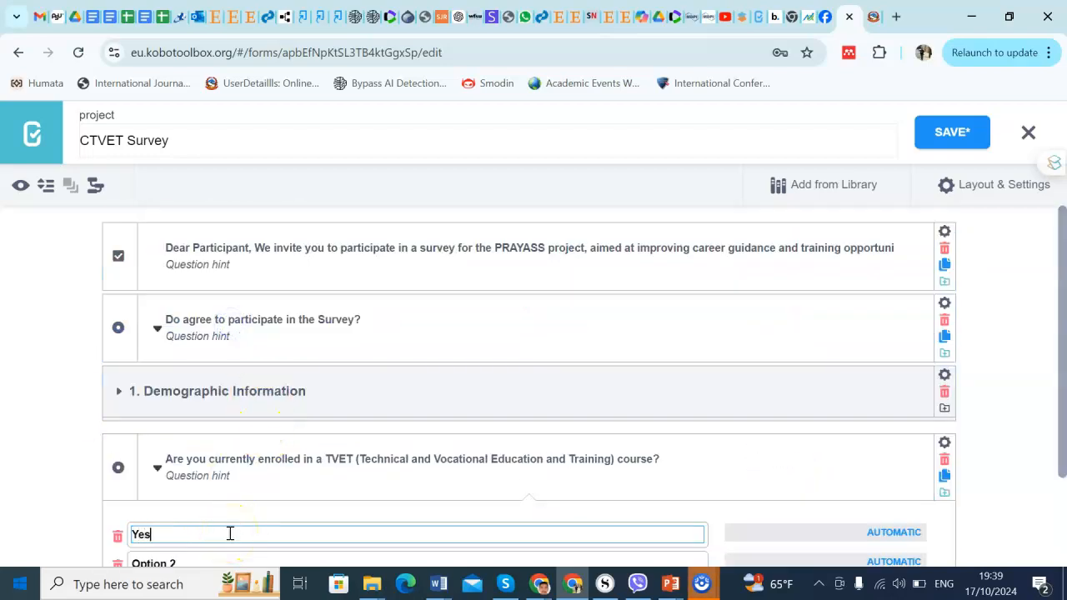
- Set the TVET course enrolment question's responses to "Yes" with value 1 and "No" with value 0
text(Yes)
key(Tab)
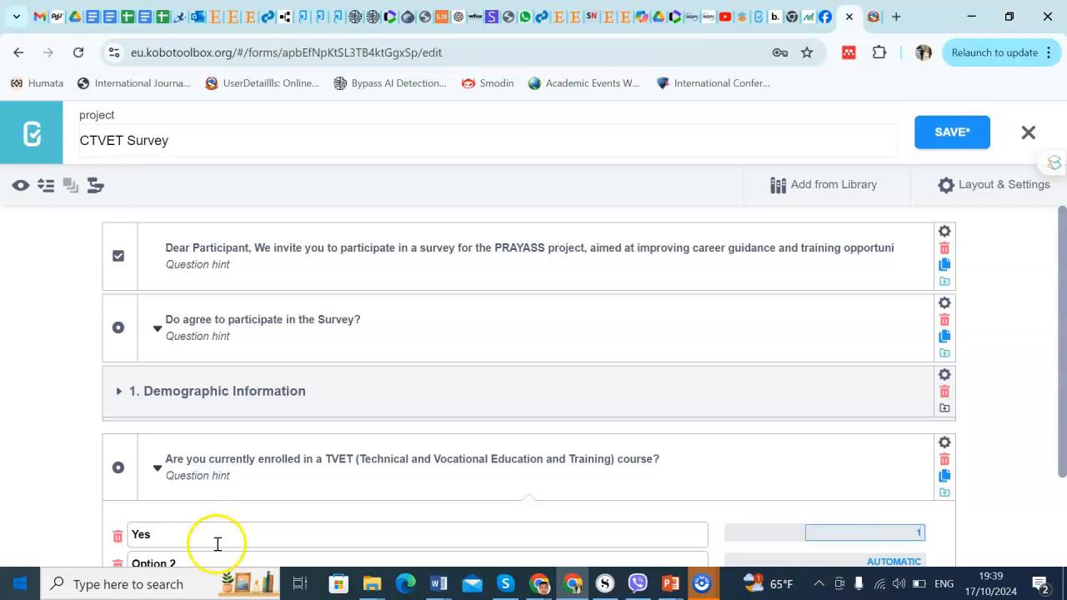
click(193, 564)
key(Tab)
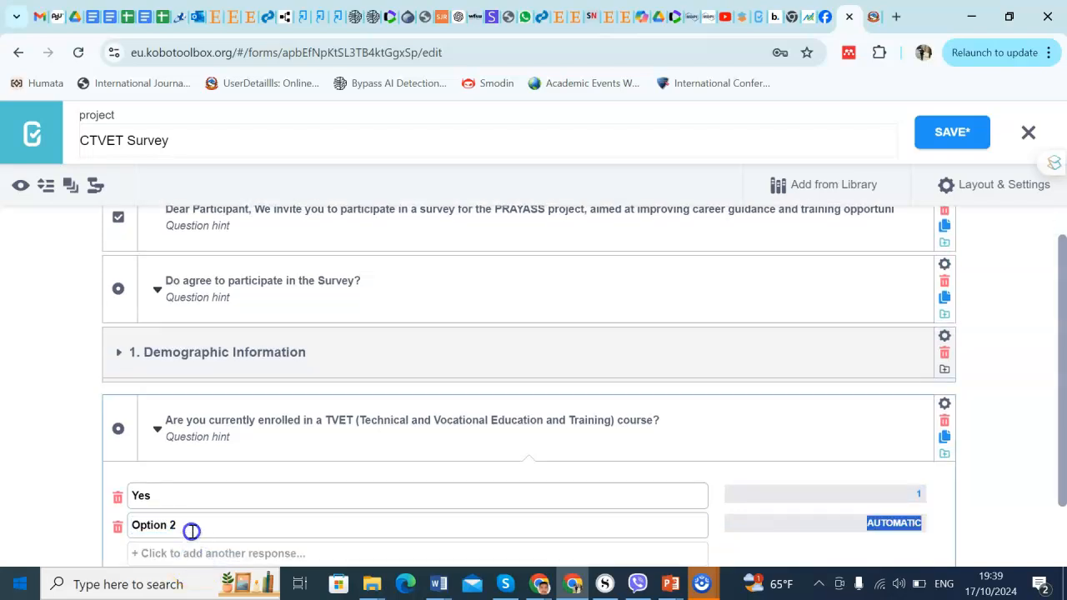
triple_click(190, 529)
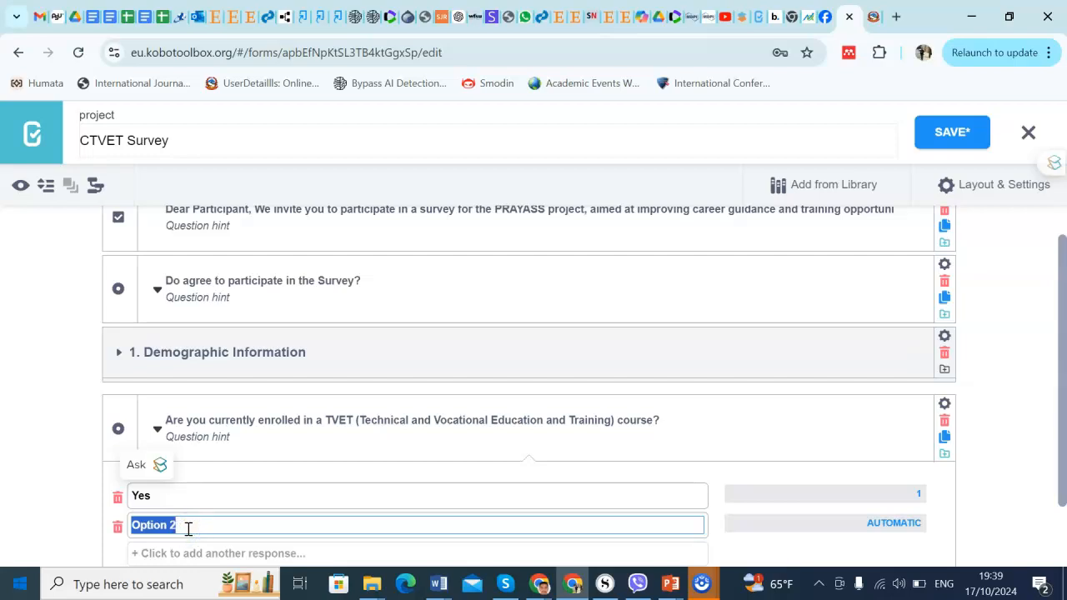
key(Tab)
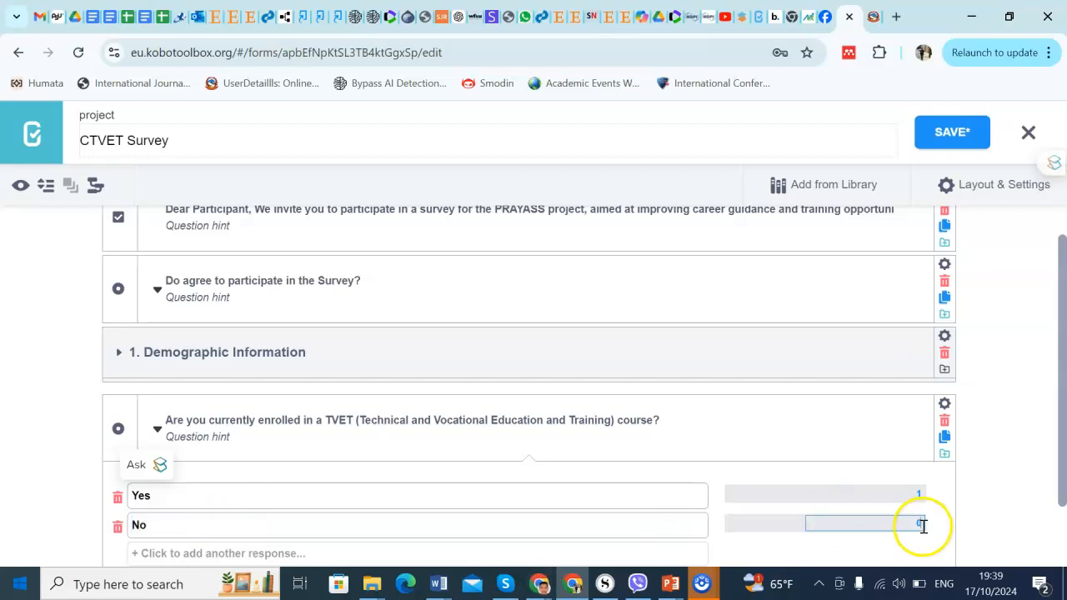
- Start a blank question below the enrolment question and copy "If yes, when did you enroll in the TVET course?" from the Word questionnaire
scroll(1064, 429, down, 2)
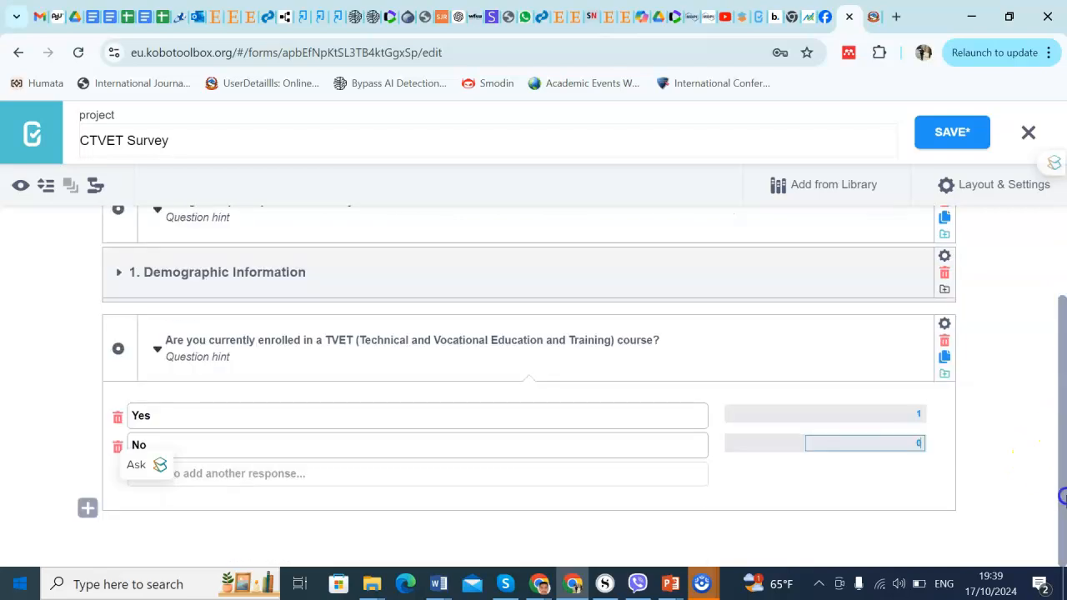
click(87, 508)
click(167, 502)
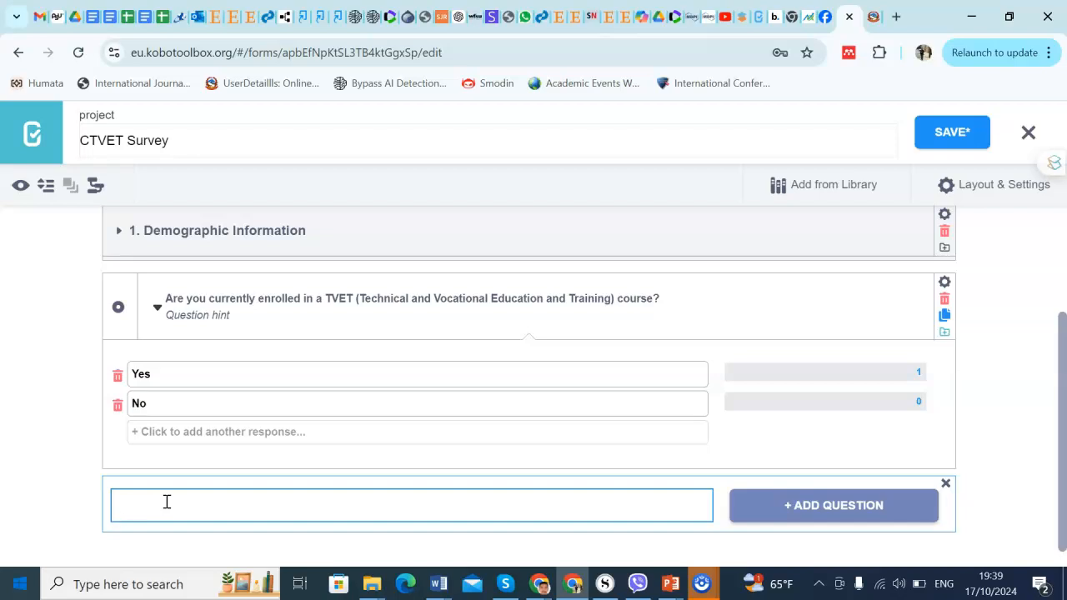
key(alt+Tab)
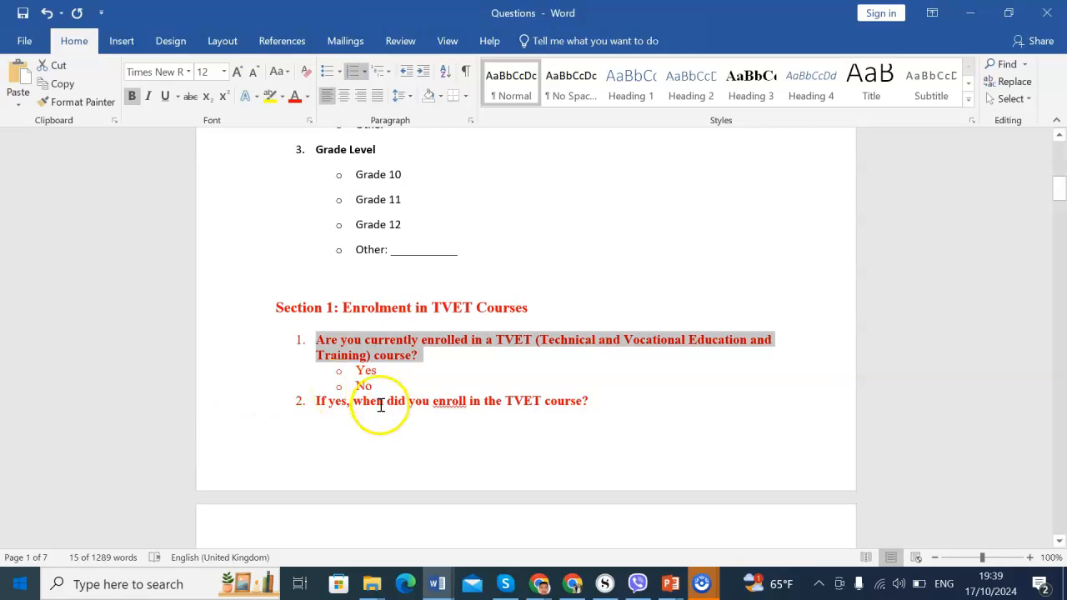
drag(315, 402, 597, 399)
key(ctrl+c)
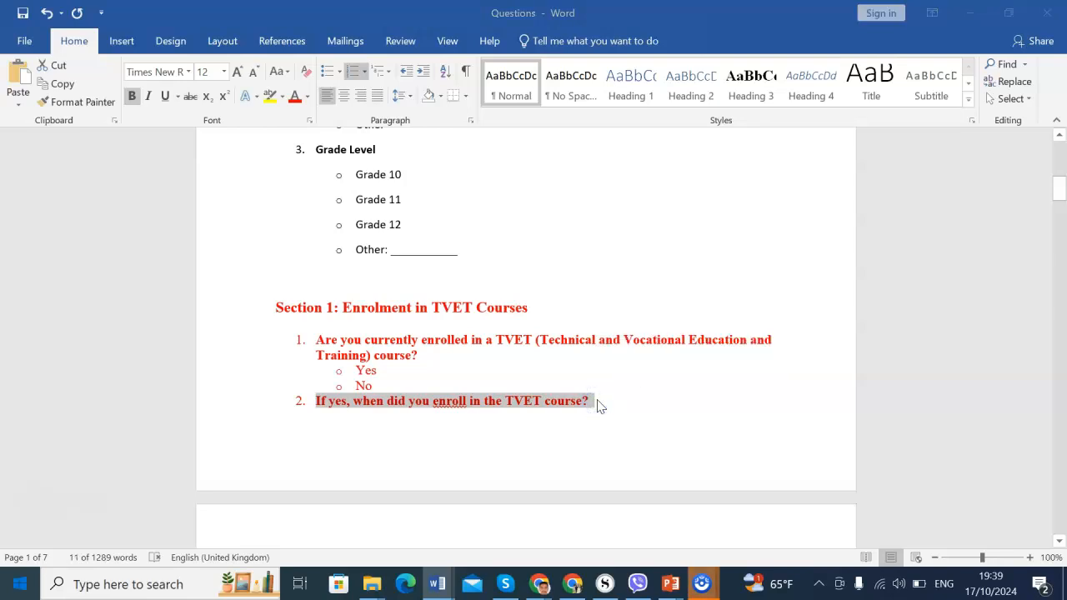
key(alt+Tab)
- Paste "If yes, when did you enroll in the TVET course?" without its list number and add it as a Text question
click(206, 498)
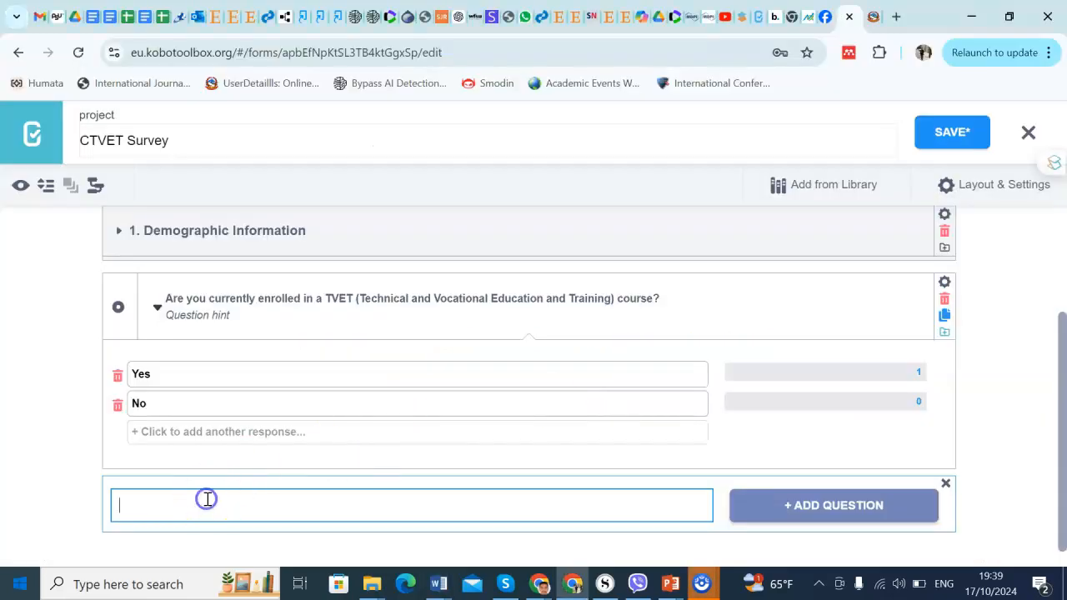
text(2.	If yes, when did you enroll in the TVET course?)
click(167, 501)
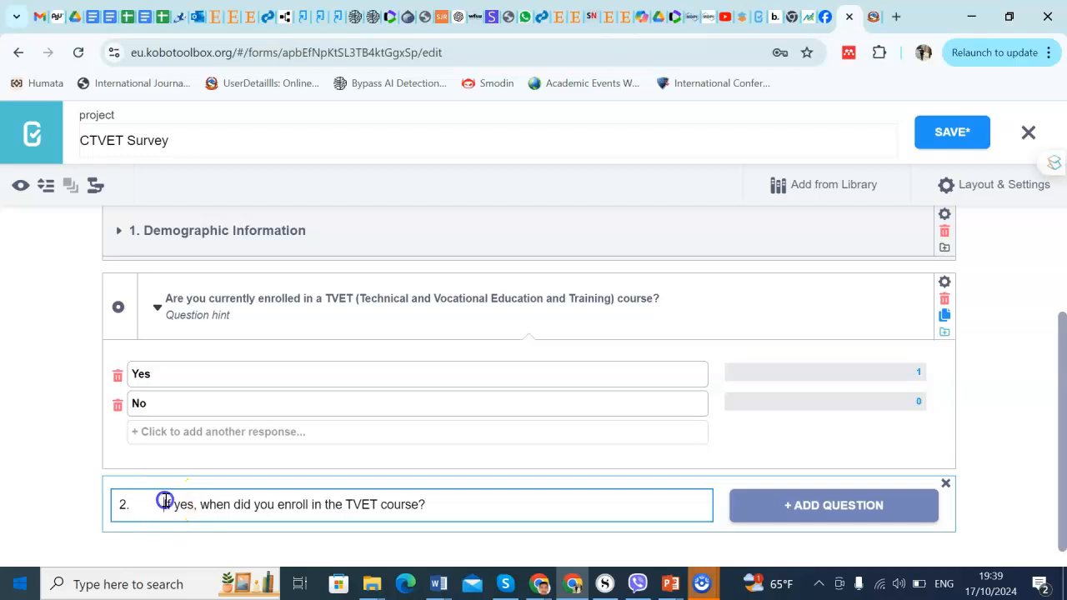
key(BackSpace)
key(BackSpace)
key(BackSpace)
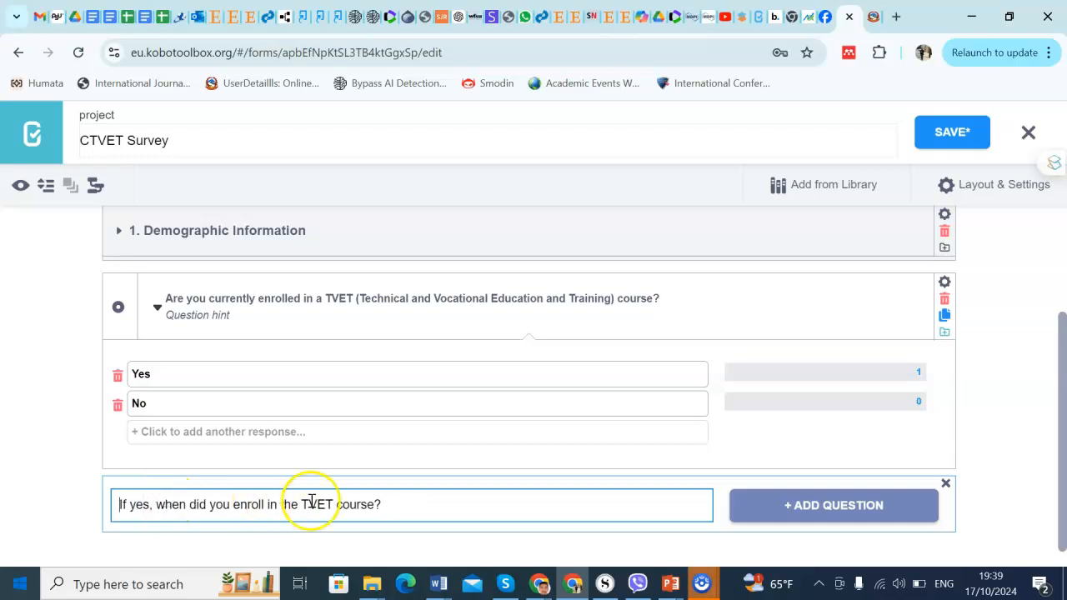
click(805, 506)
scroll(533, 453, down, 2)
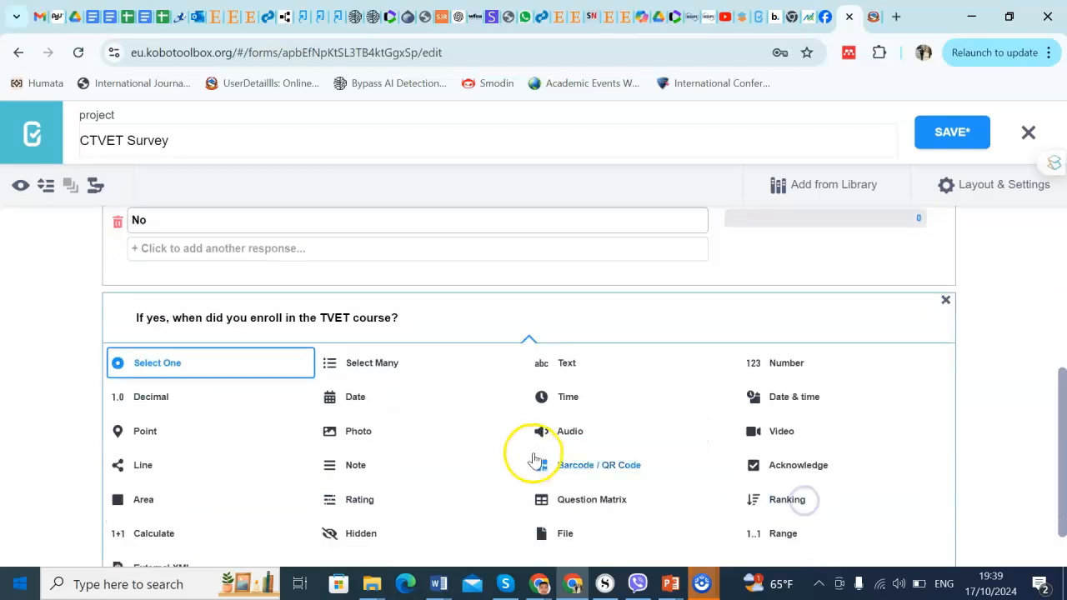
click(582, 367)
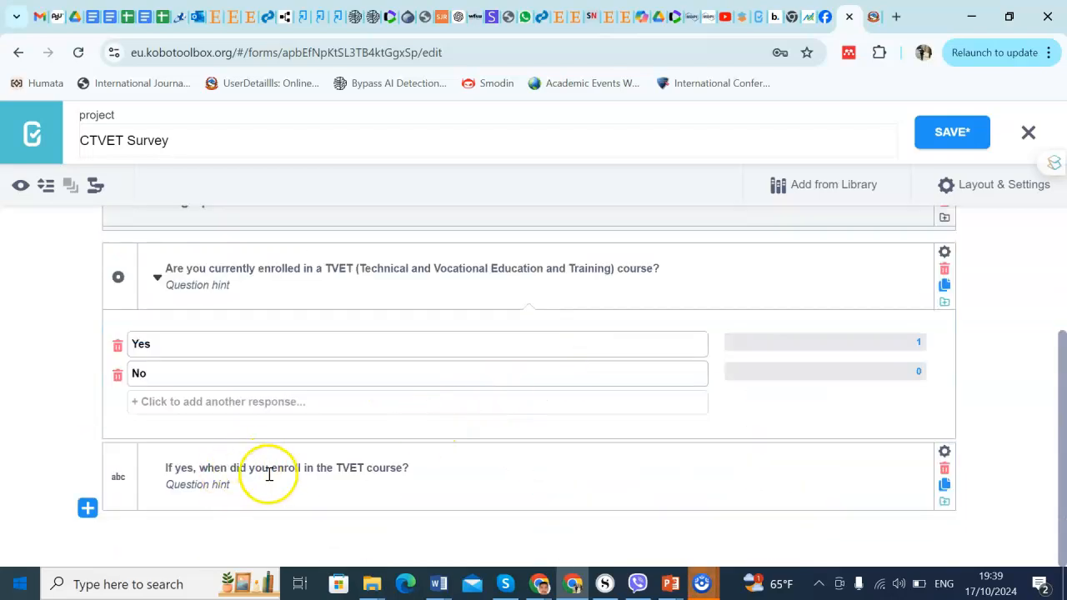
- Examine the Word questionnaire for the answer options belonging to "If yes, when did you enroll in the TVET course?"
click(88, 509)
key(alt+Tab)
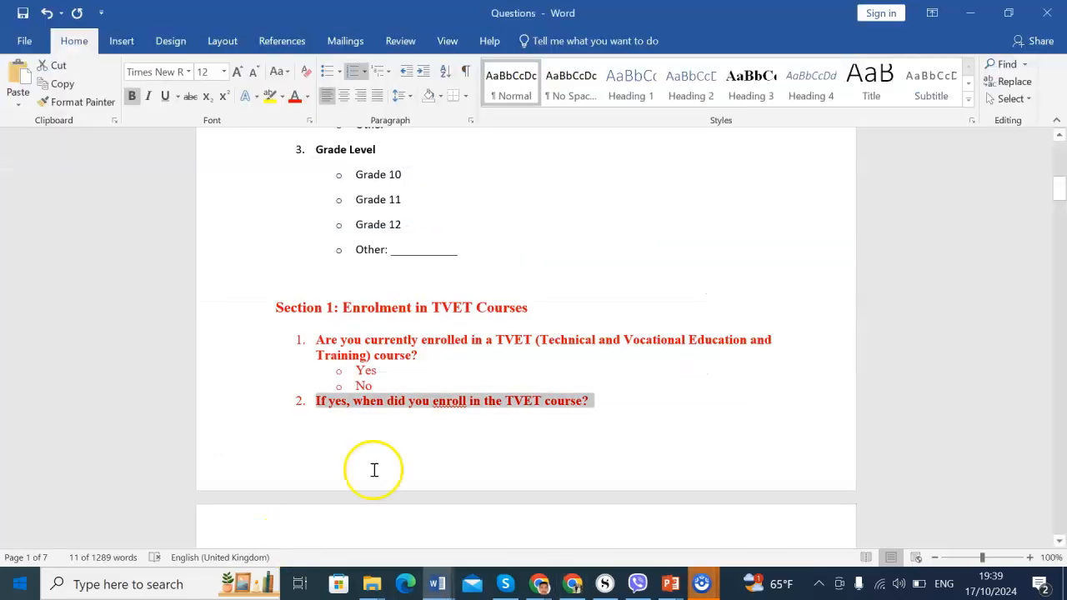
drag(1059, 194, 1059, 234)
click(562, 242)
scroll(563, 242, up, 6)
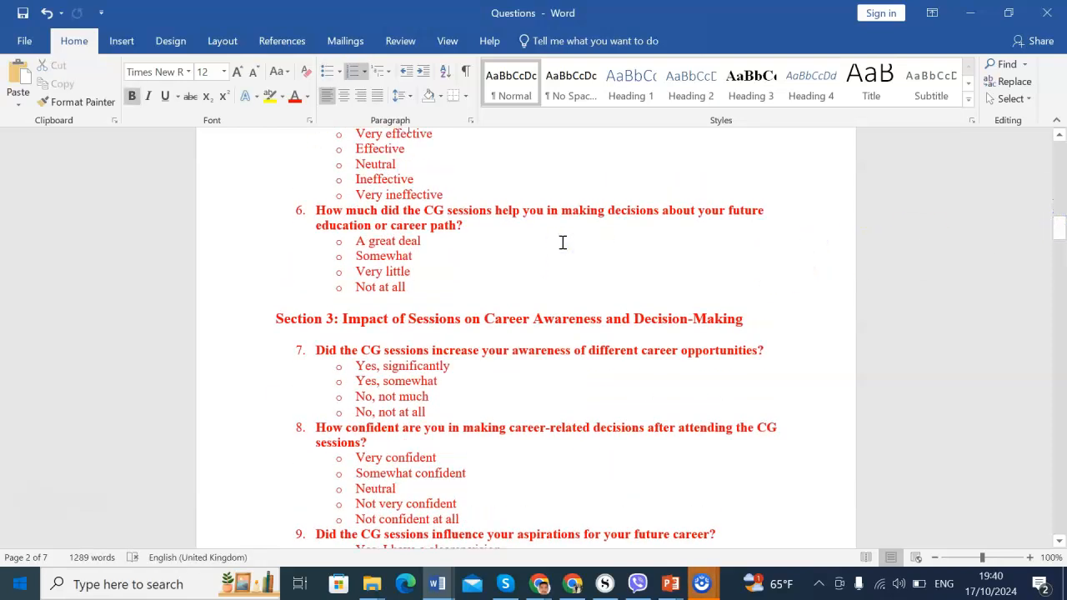
scroll(563, 242, up, 5)
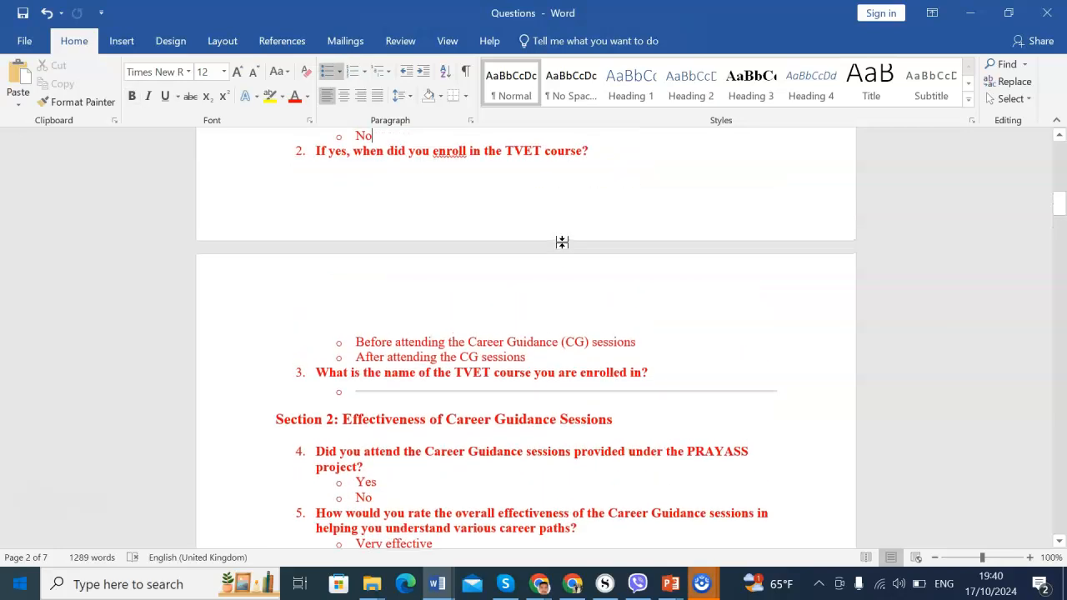
key(Up)
key(Down)
key(Down)
key(Down)
key(Down)
key(Down)
key(Down)
key(Down)
key(Down)
key(Down)
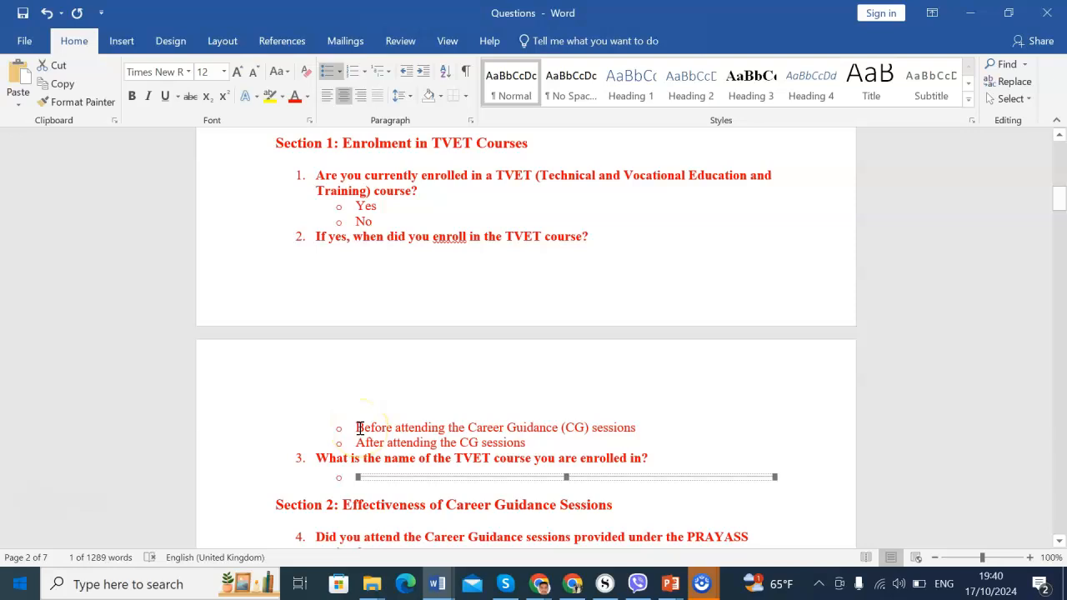
key(alt+Tab)
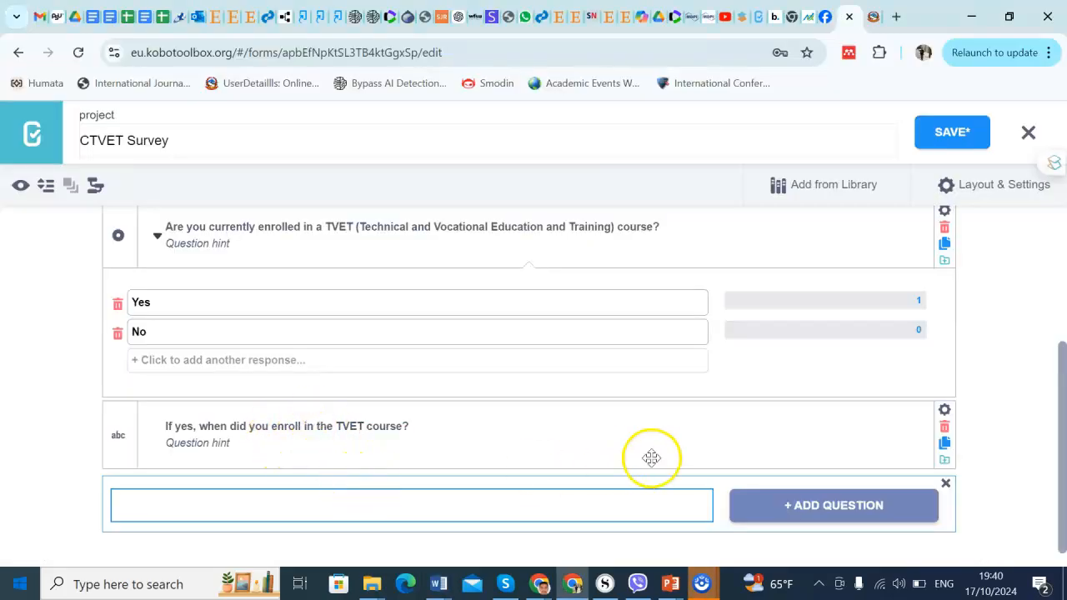
- Discard the blank new question and delete the Text question "If yes, when did you enroll in the TVET course?"
click(947, 485)
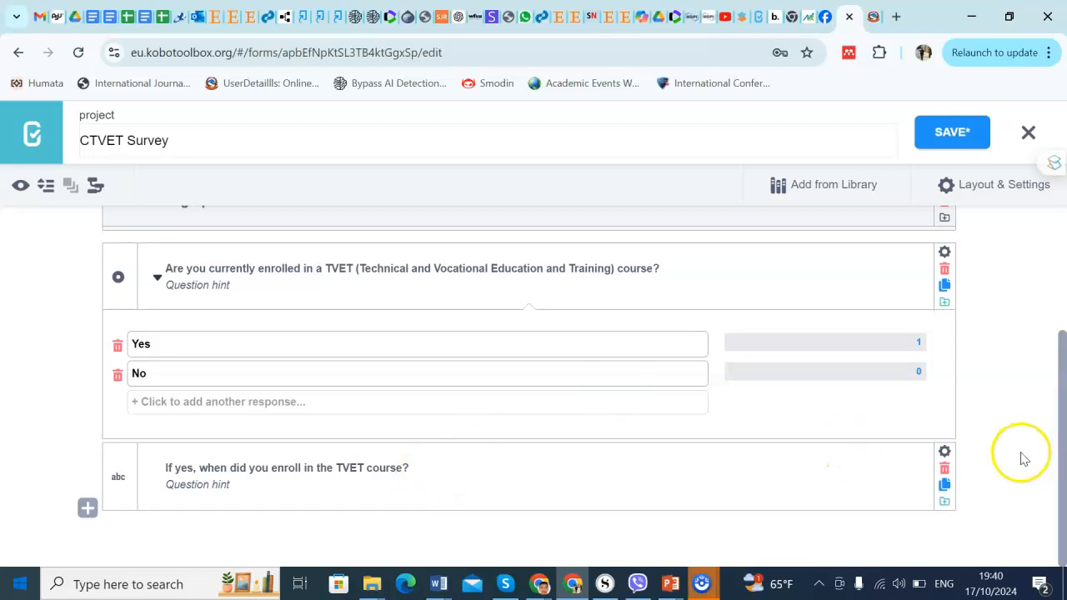
click(946, 472)
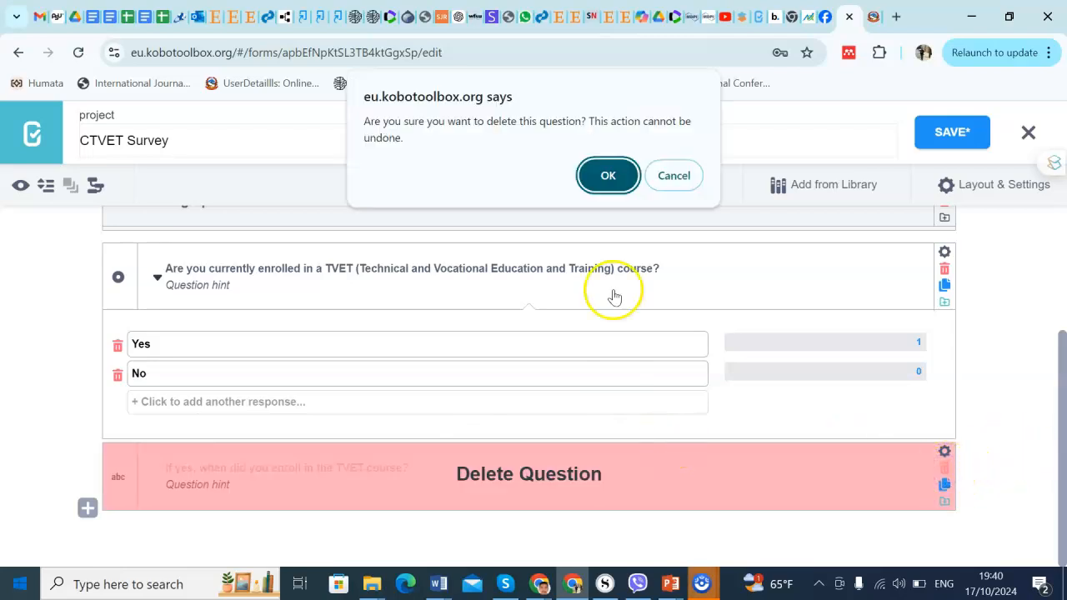
click(608, 175)
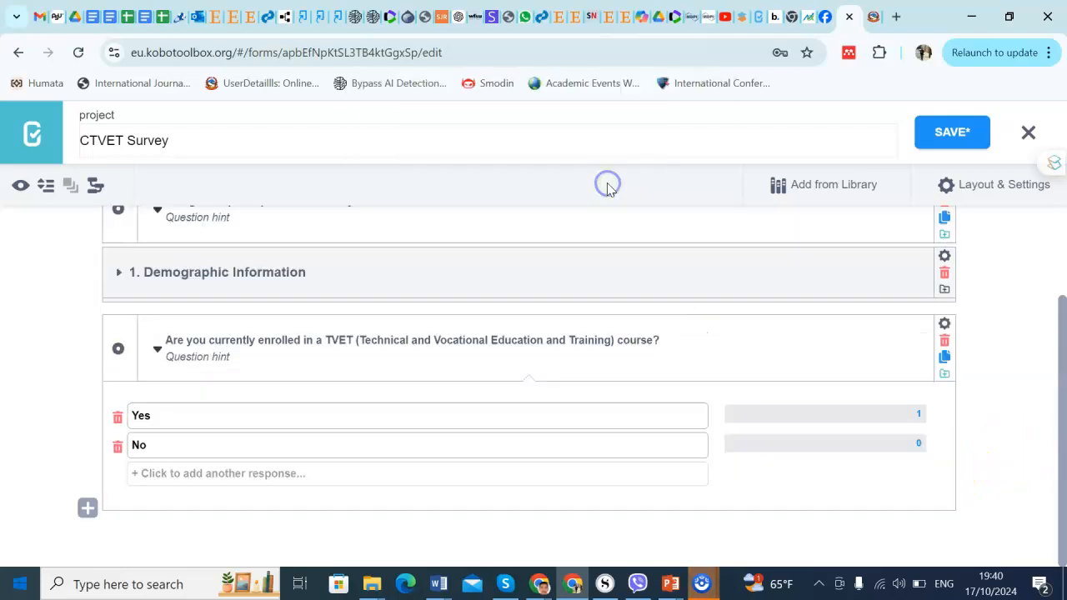
- Add "If yes, when did you enroll in the TVET course?" without its list number as a Select One question below the enrolment question
click(89, 518)
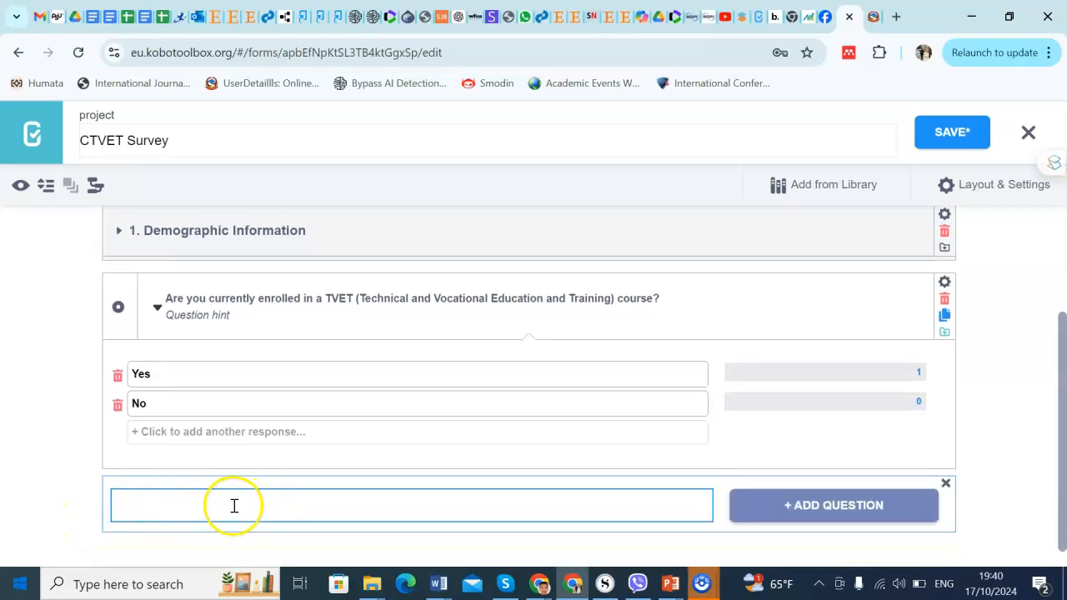
key(ctrl+v)
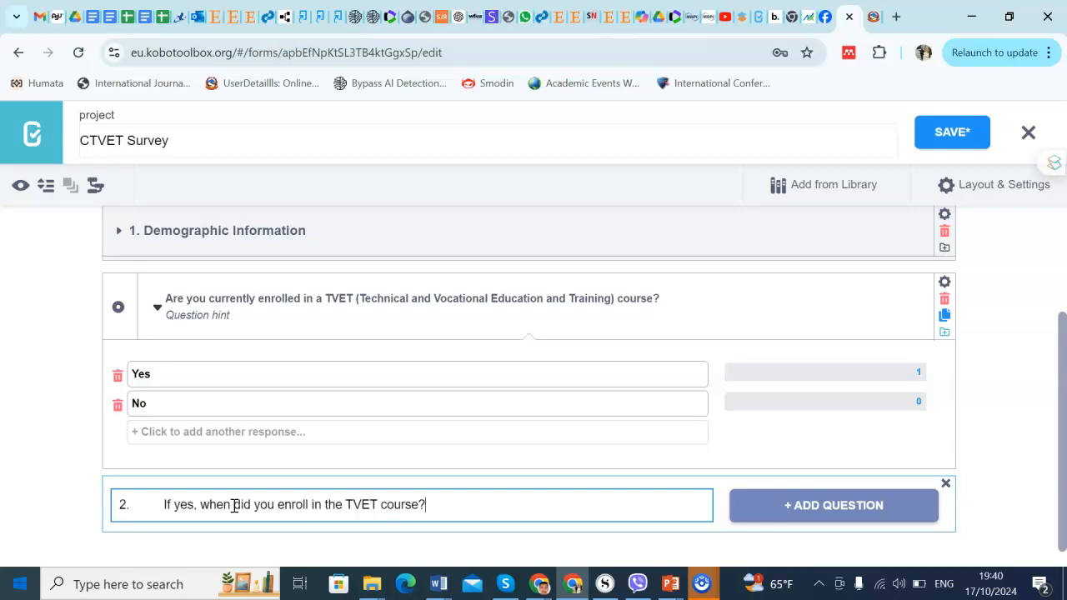
click(156, 503)
drag(157, 502, 3, 492)
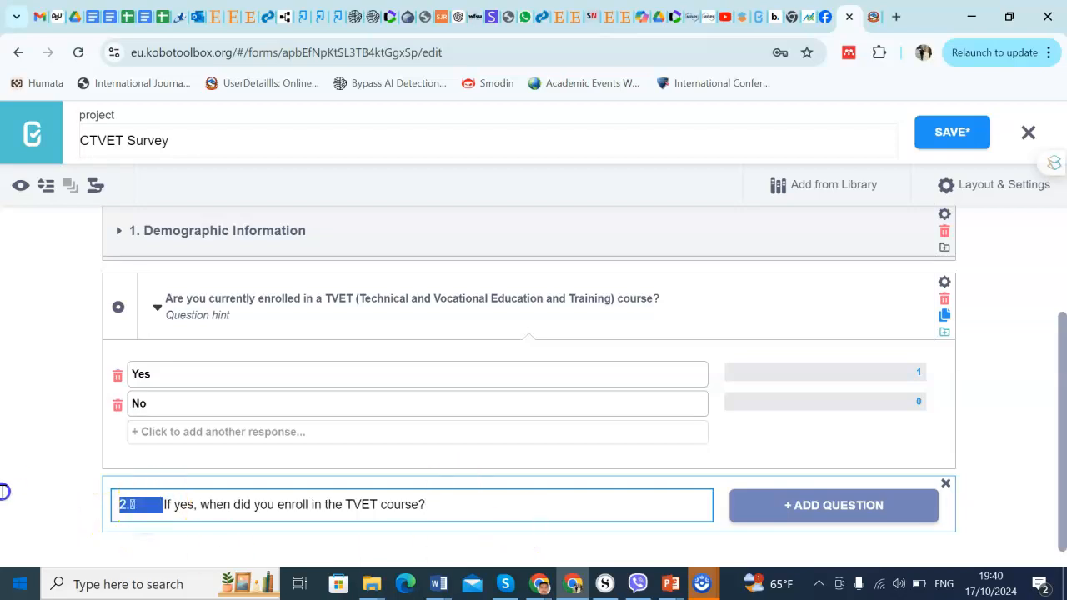
key(BackSpace)
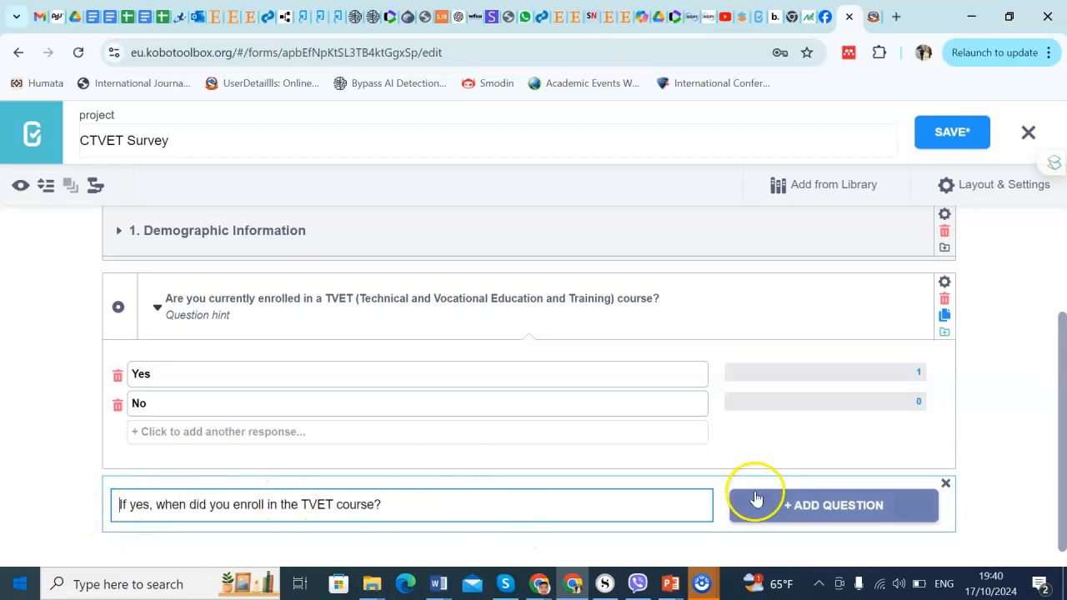
click(817, 512)
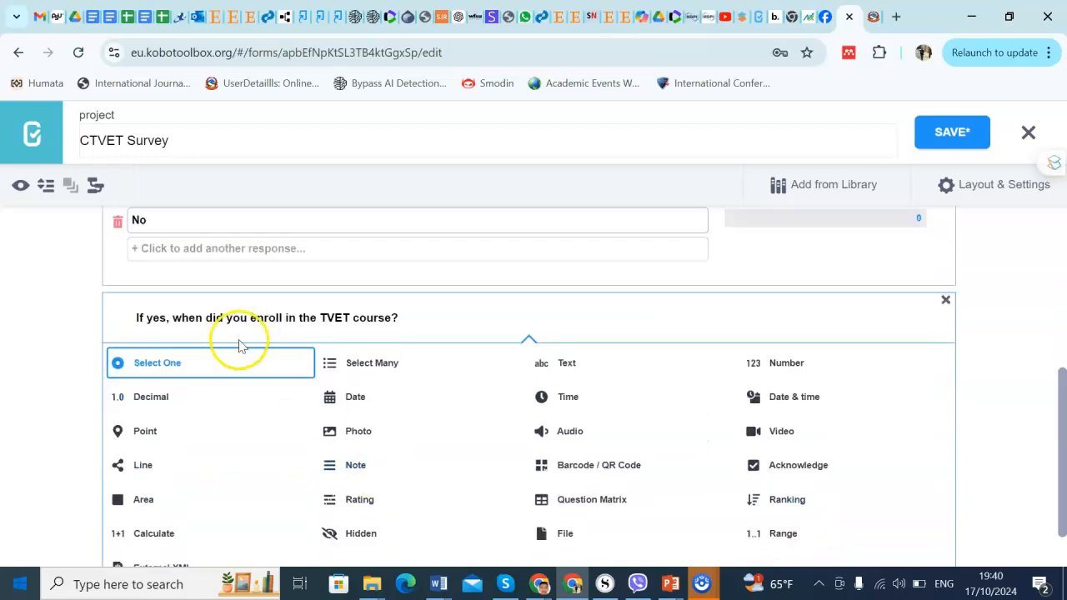
click(222, 361)
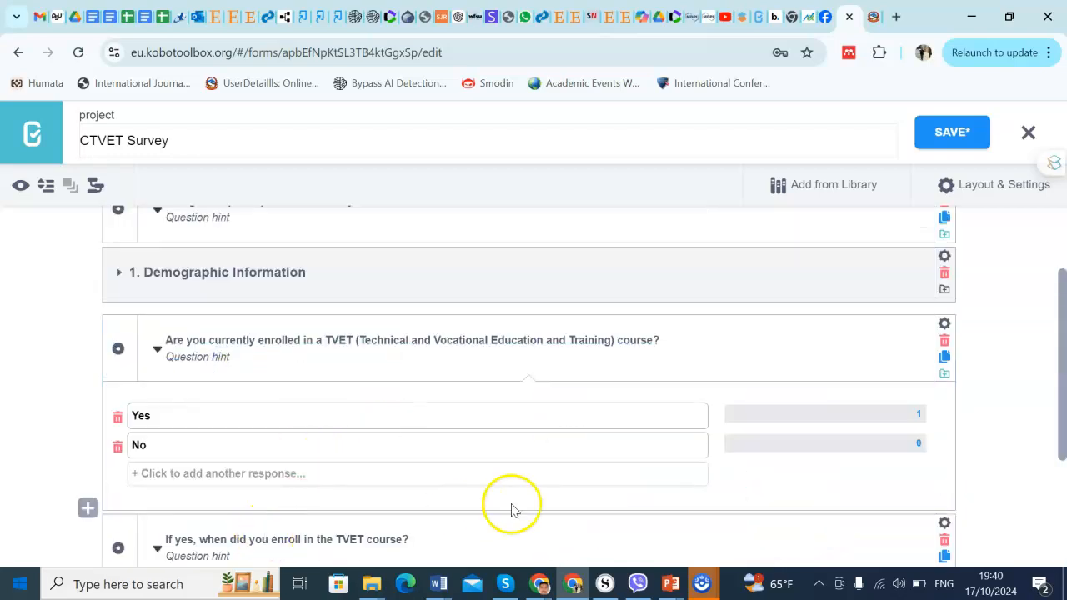
- Copy "Before attending the Career Guidance (CG) sessions" from the Word questionnaire into the enrolment-date question's first option, without the bullet character
scroll(1057, 419, down, 1)
drag(1059, 421, 1061, 473)
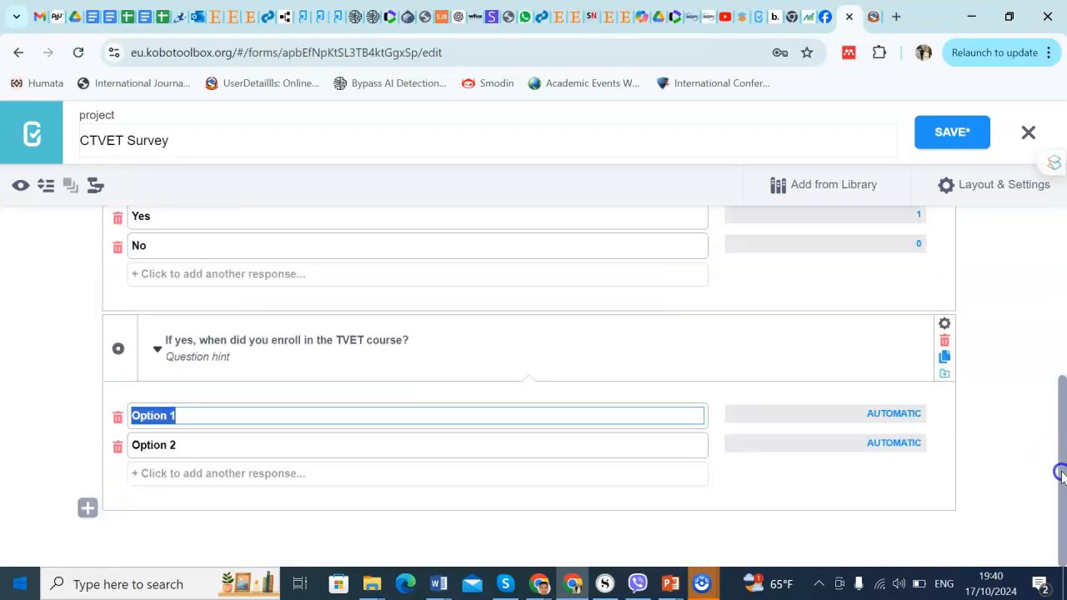
key(alt+Tab)
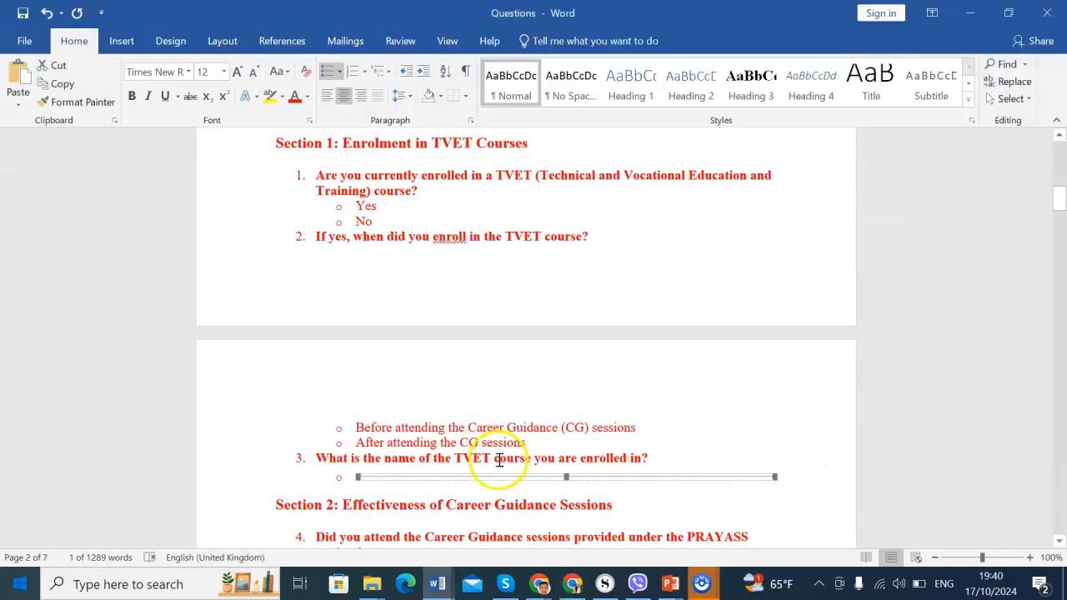
drag(355, 427, 633, 423)
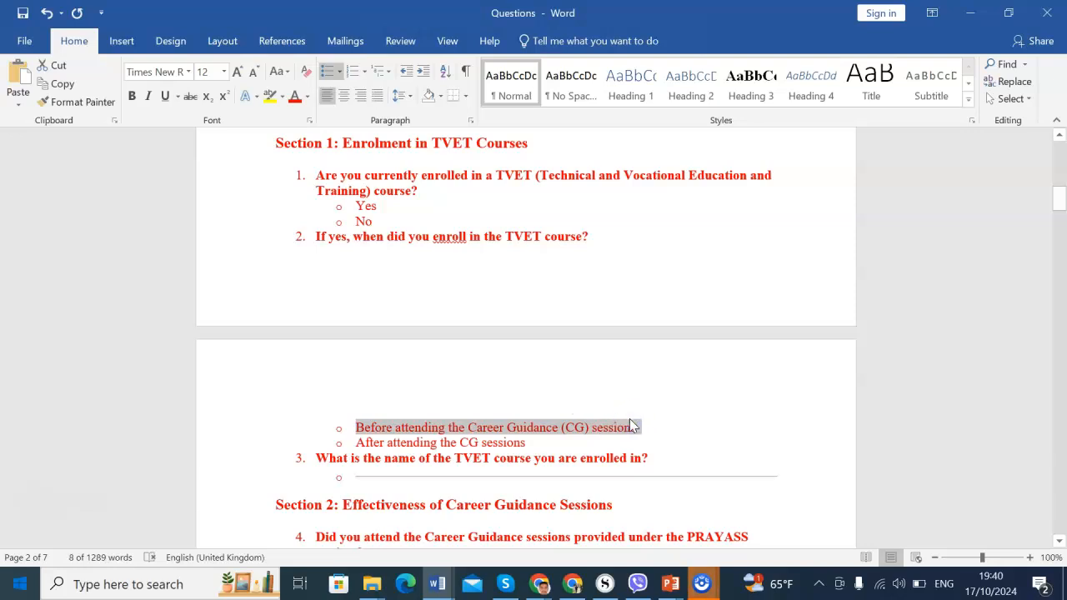
key(alt+Tab)
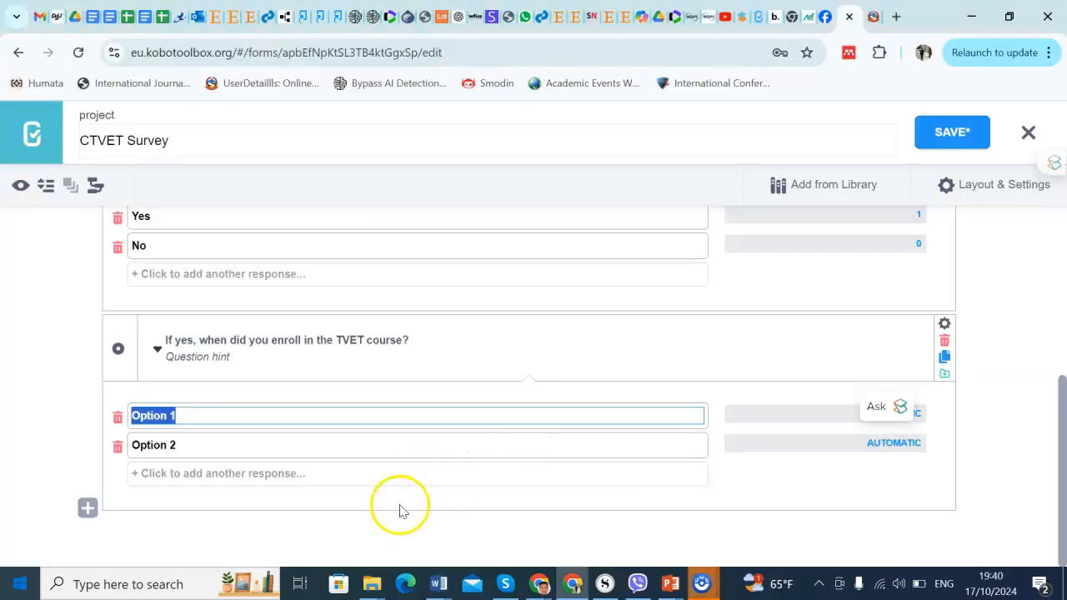
text(o	Before attending the Career Guidance (CG) sessions)
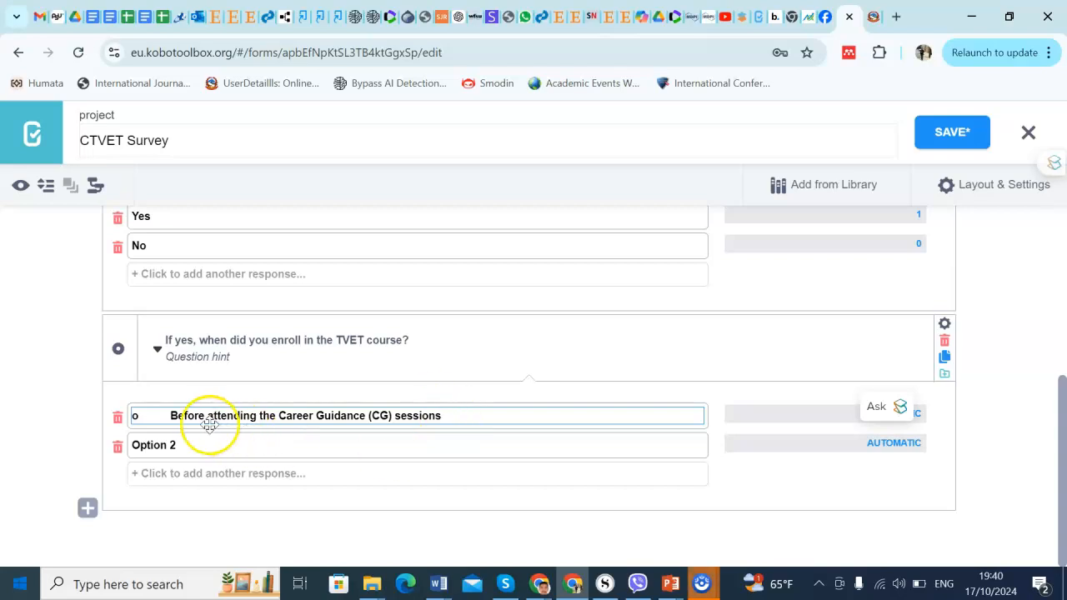
click(166, 417)
key(BackSpace)
key(BackSpace)
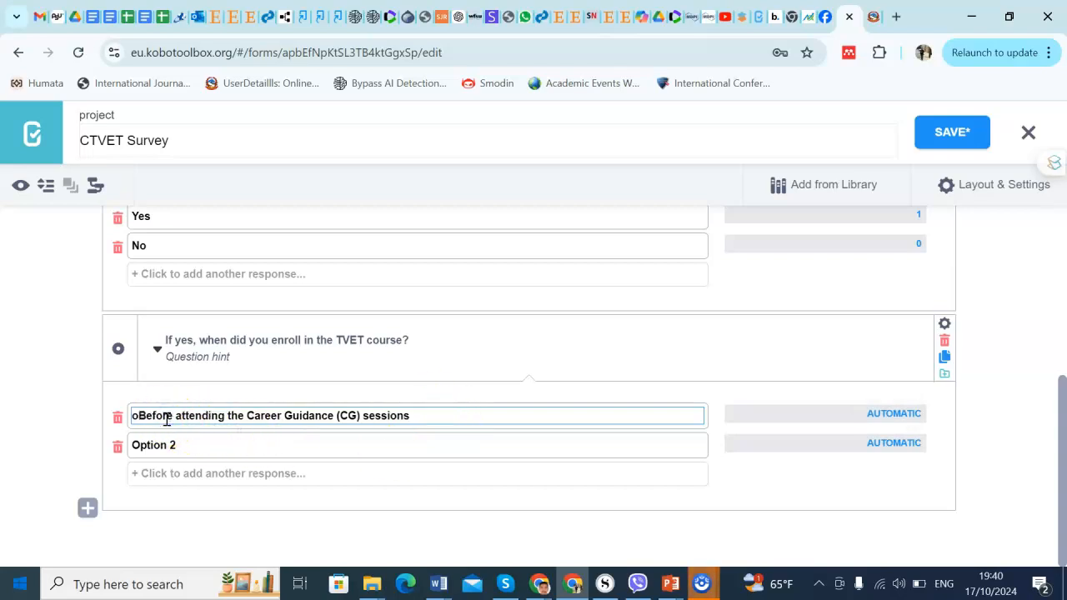
click(175, 449)
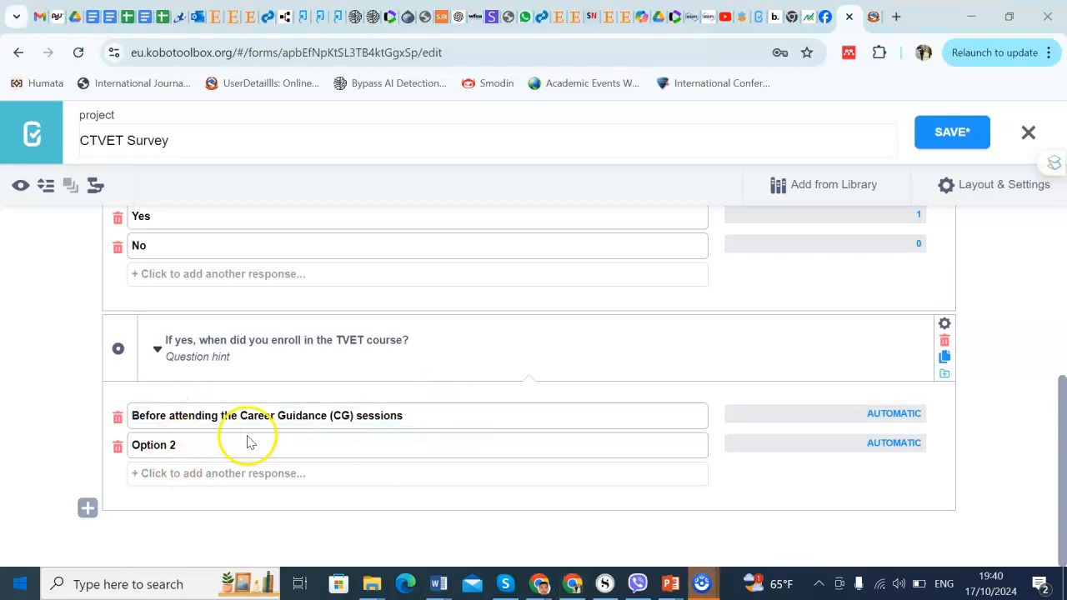
- Copy "After attending the CG sessions" from the Word questionnaire into the question's second option, without the bullet character
key(alt+Tab)
drag(357, 443, 518, 441)
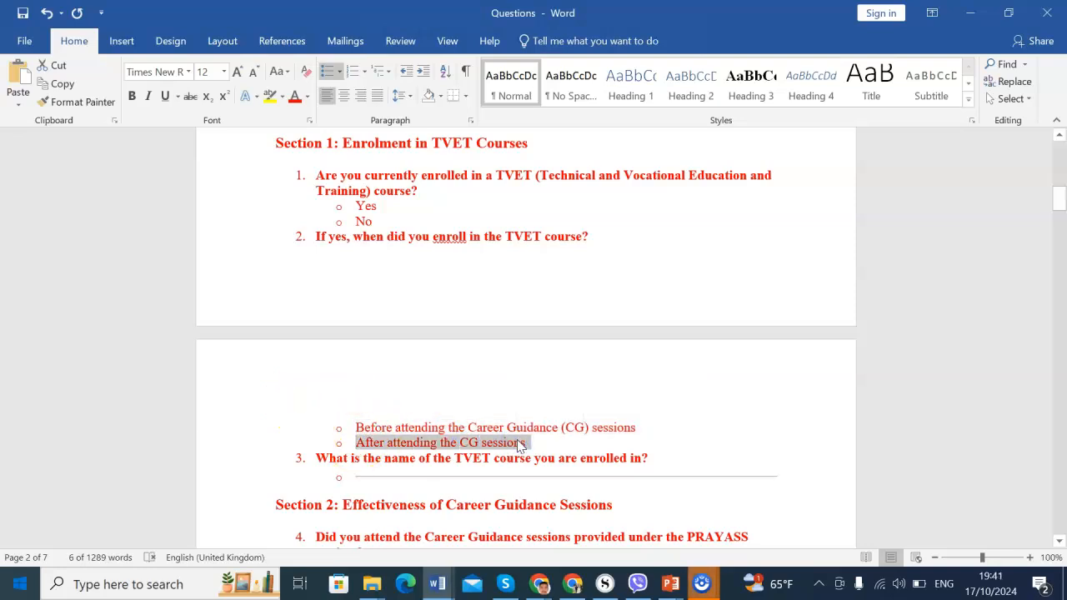
key(alt+Tab)
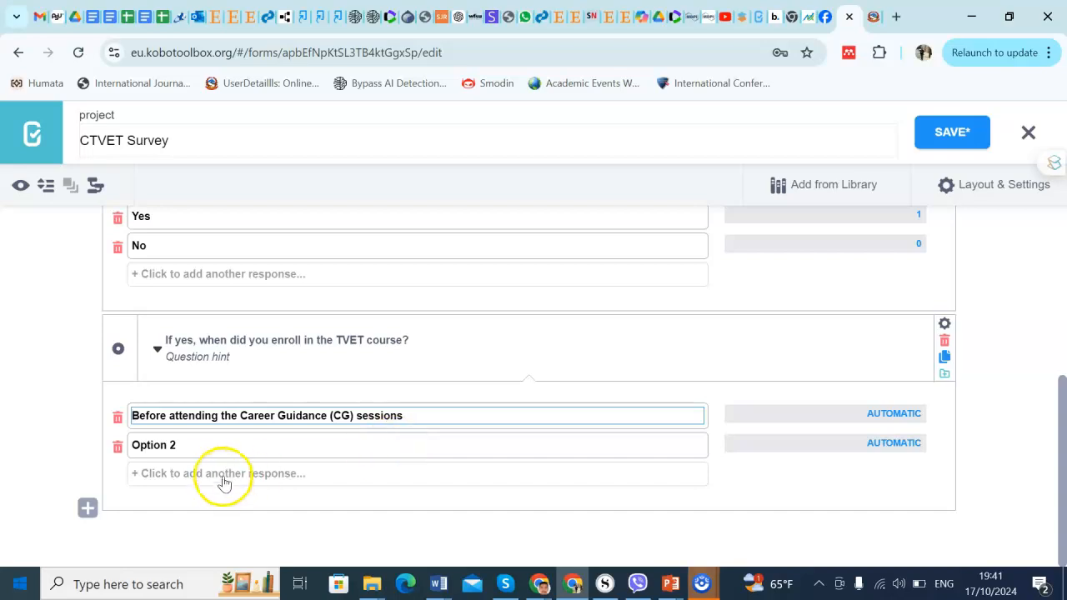
click(205, 445)
triple_click(204, 445)
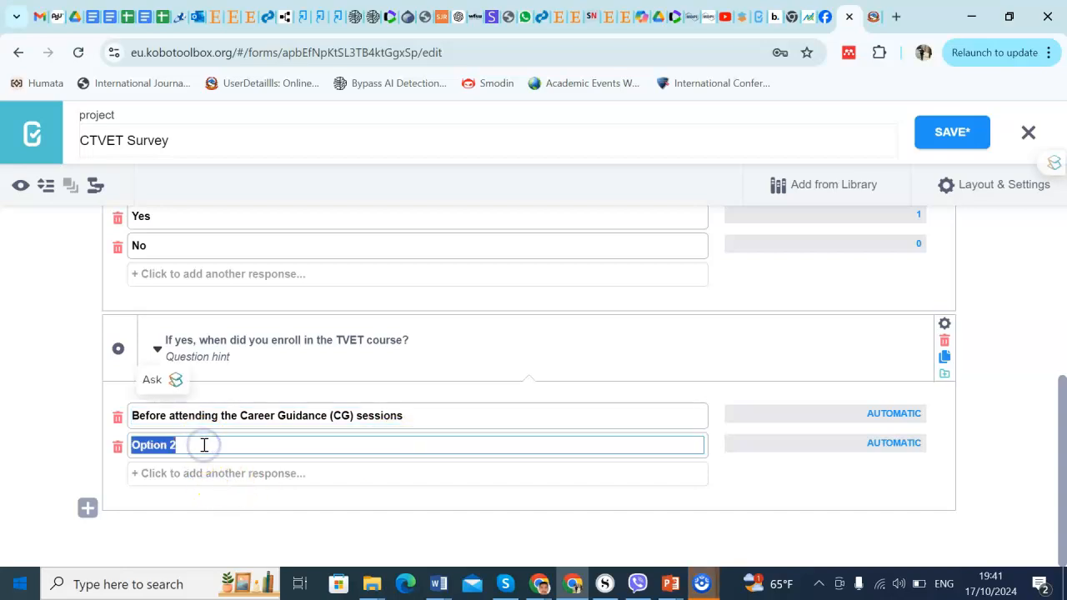
text(o	After attending the CG sessions)
click(169, 446)
key(BackSpace)
key(BackSpace)
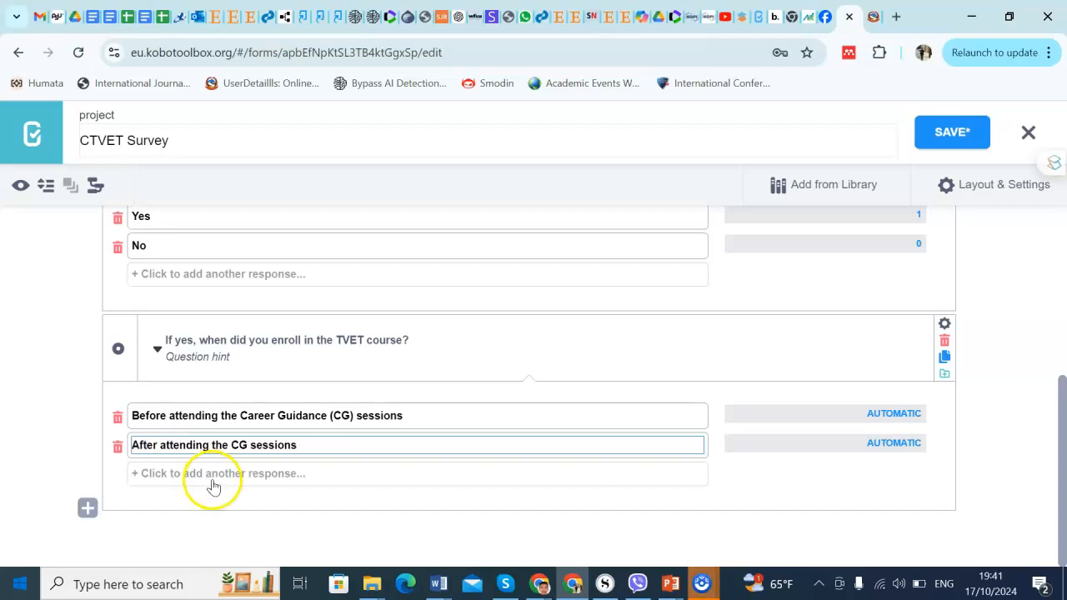
- Set the option values to 1 for "Before attending the Career Guidance (CG) sessions" and 2 for "After attending the CG sessions"
click(883, 413)
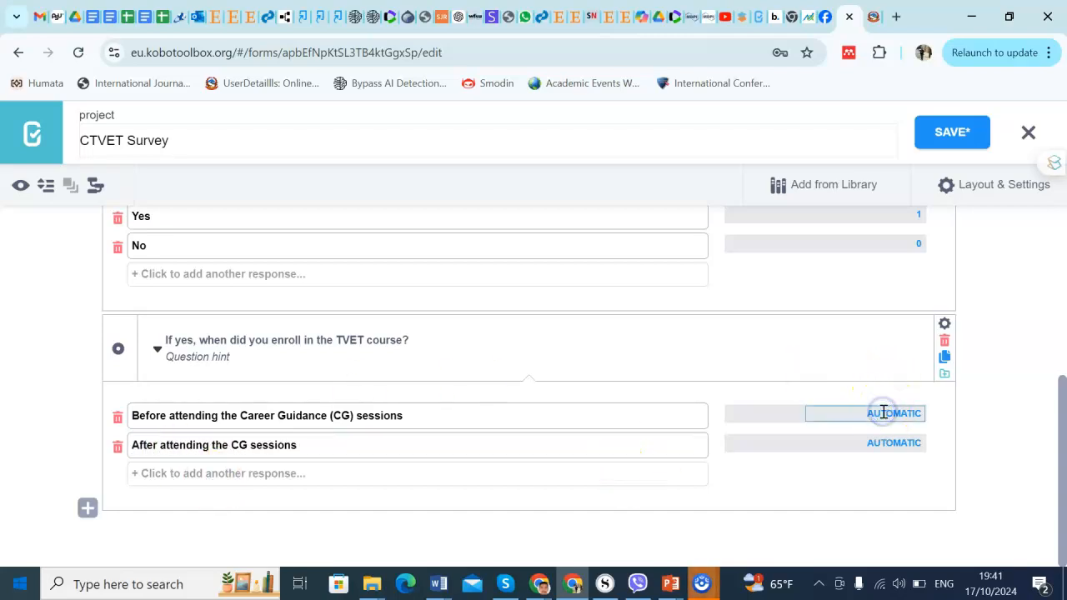
double_click(883, 413)
text(1)
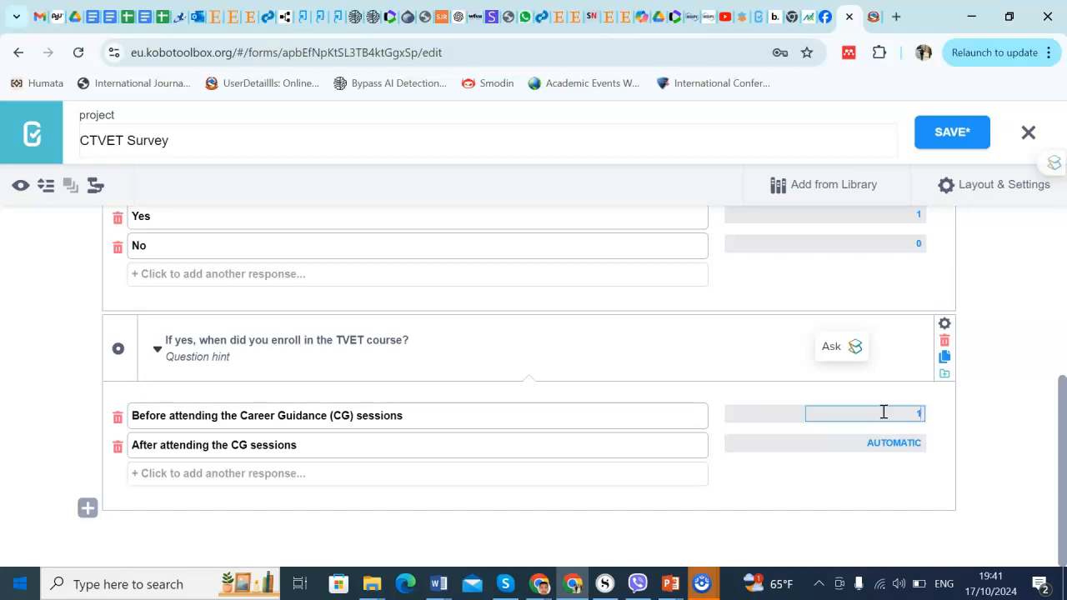
click(889, 441)
double_click(888, 442)
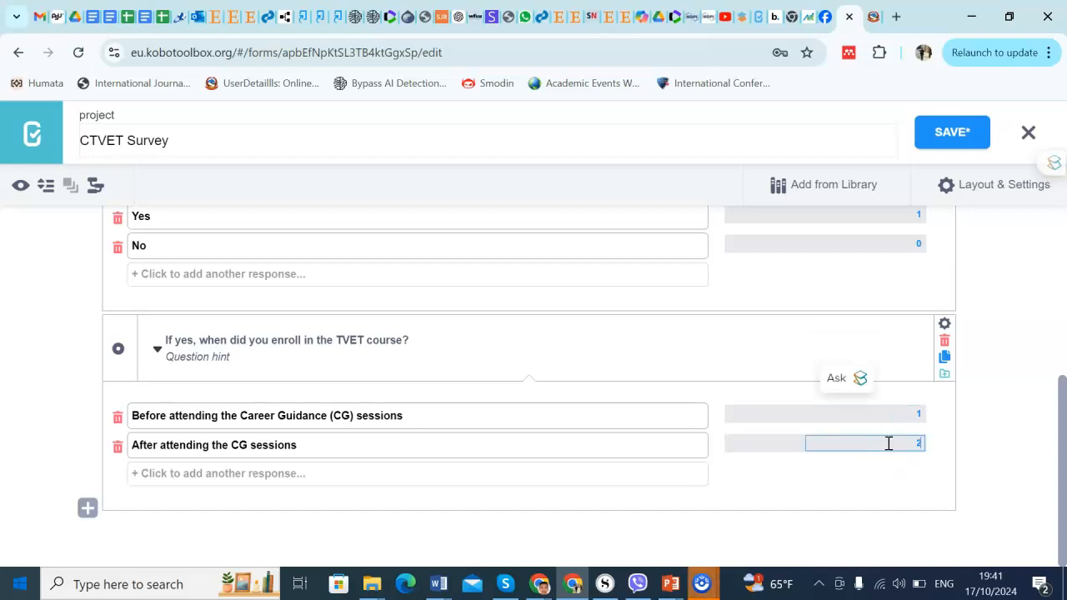
- Add a third response option "Not Applicable" with the value 0 to the enrolment-date question
click(461, 473)
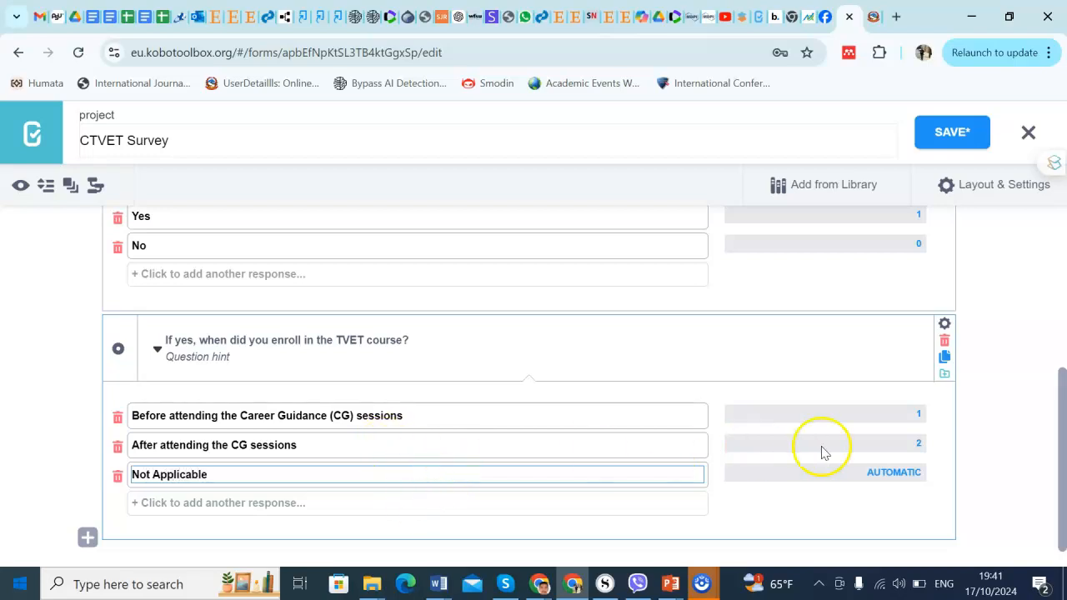
double_click(902, 469)
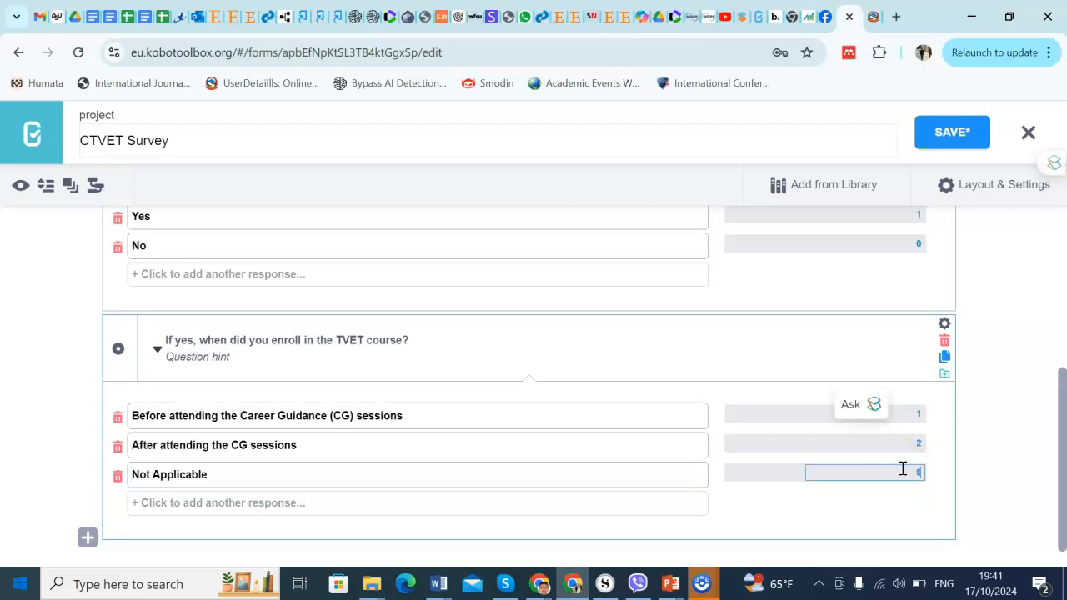
click(753, 520)
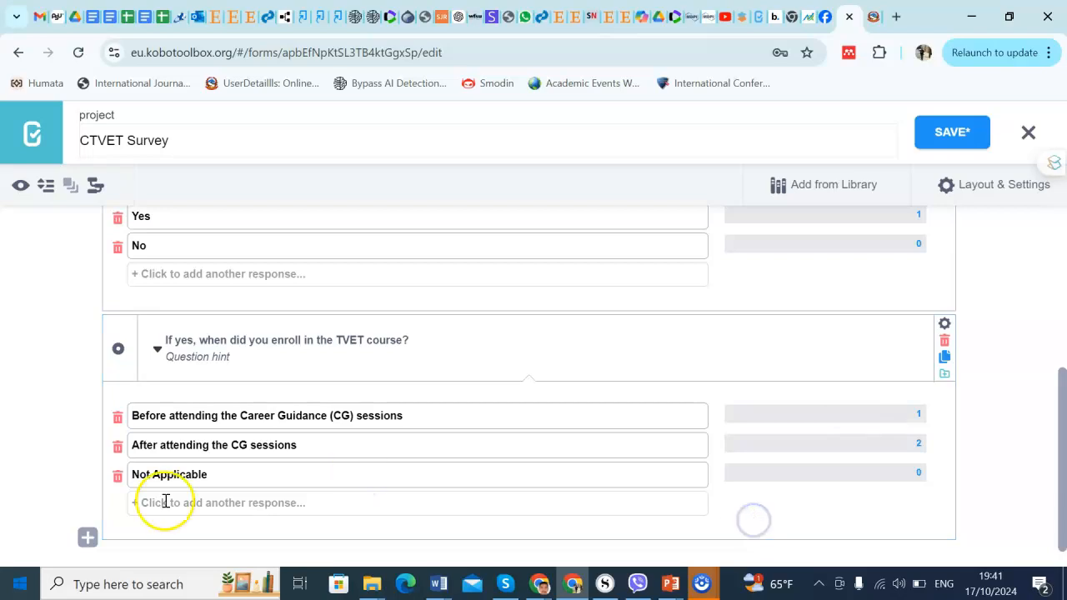
- Collapse the options of both TVET enrolment questions and create a group containing these two questions
click(155, 350)
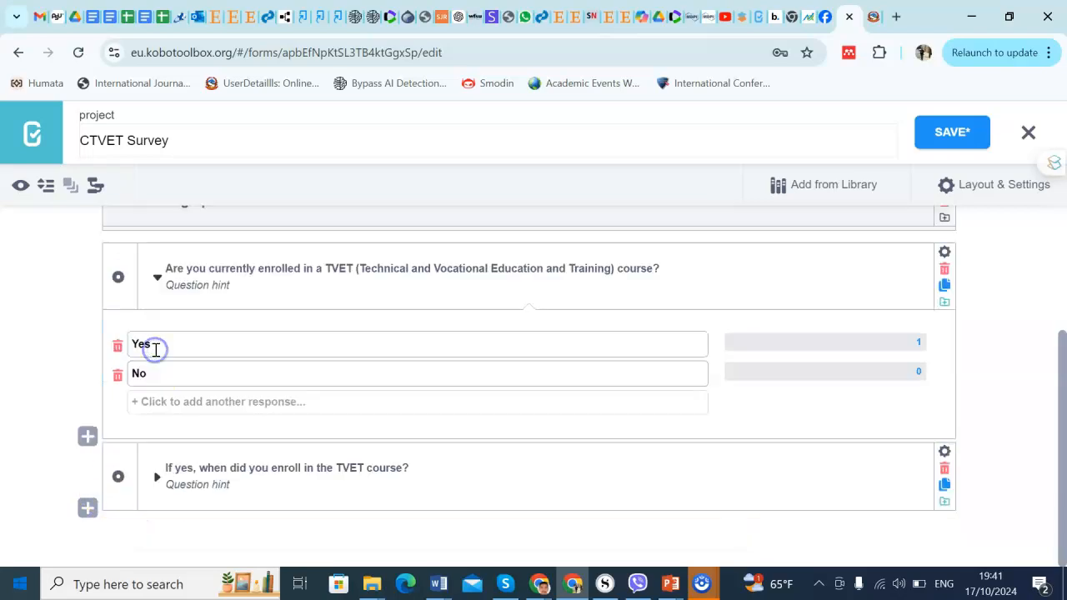
click(156, 277)
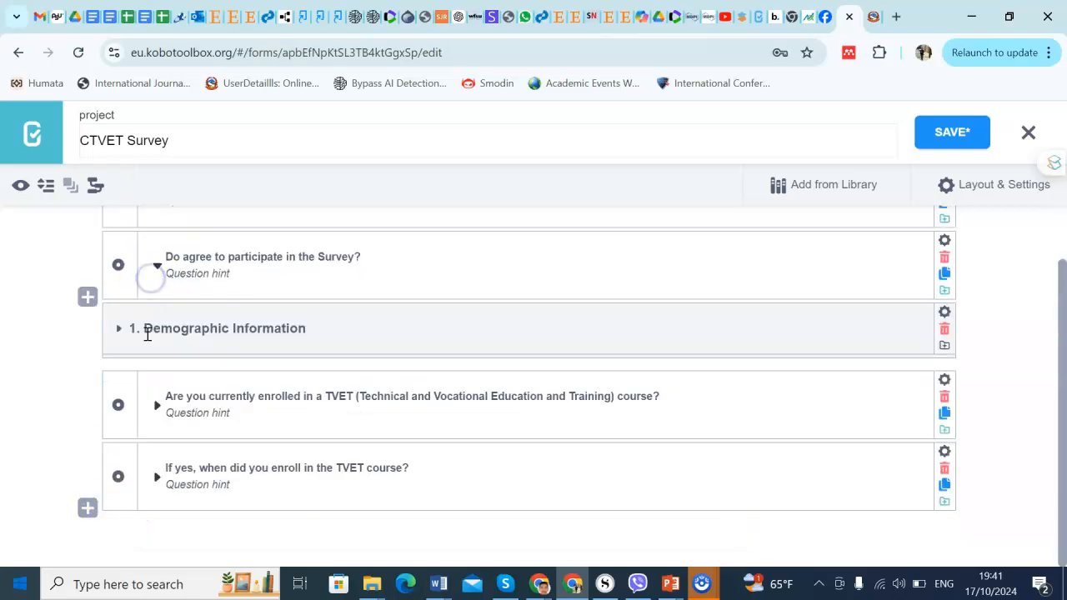
click(118, 413)
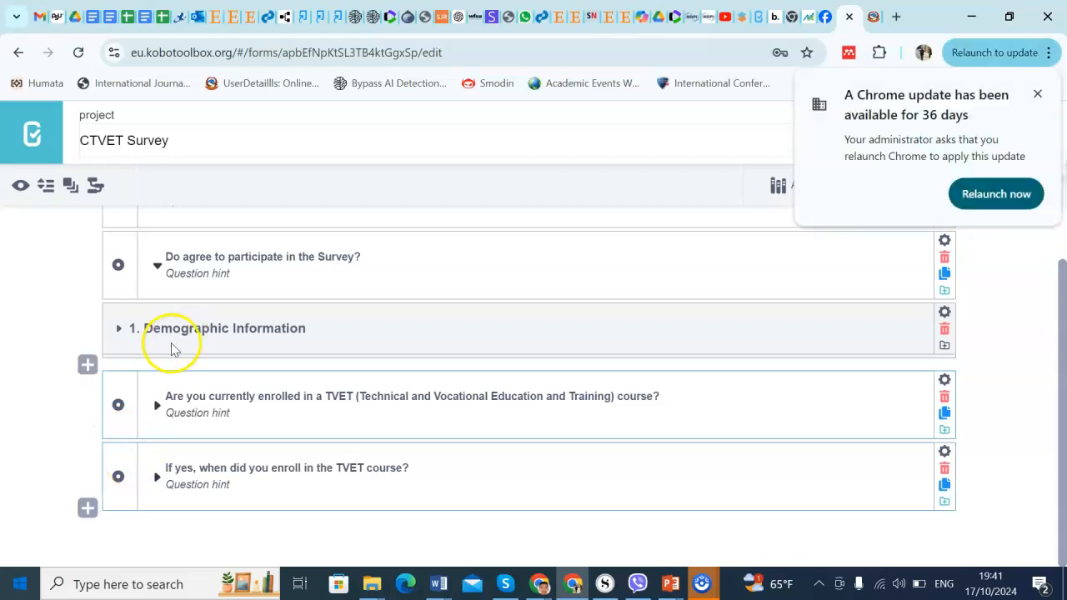
click(70, 186)
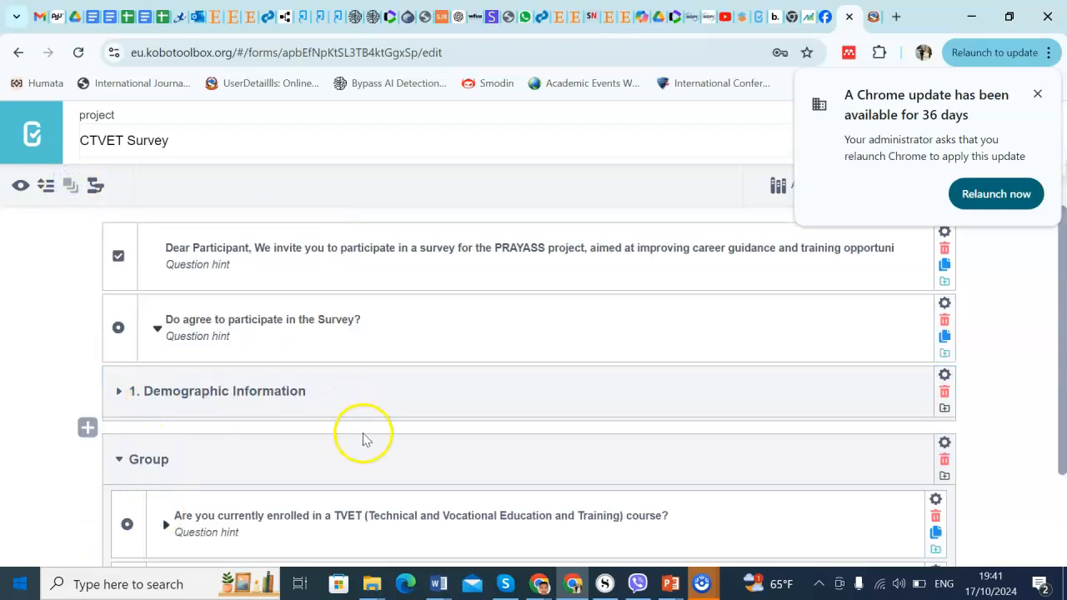
- Replace the new group's default title with the section number "2."
click(190, 460)
double_click(190, 460)
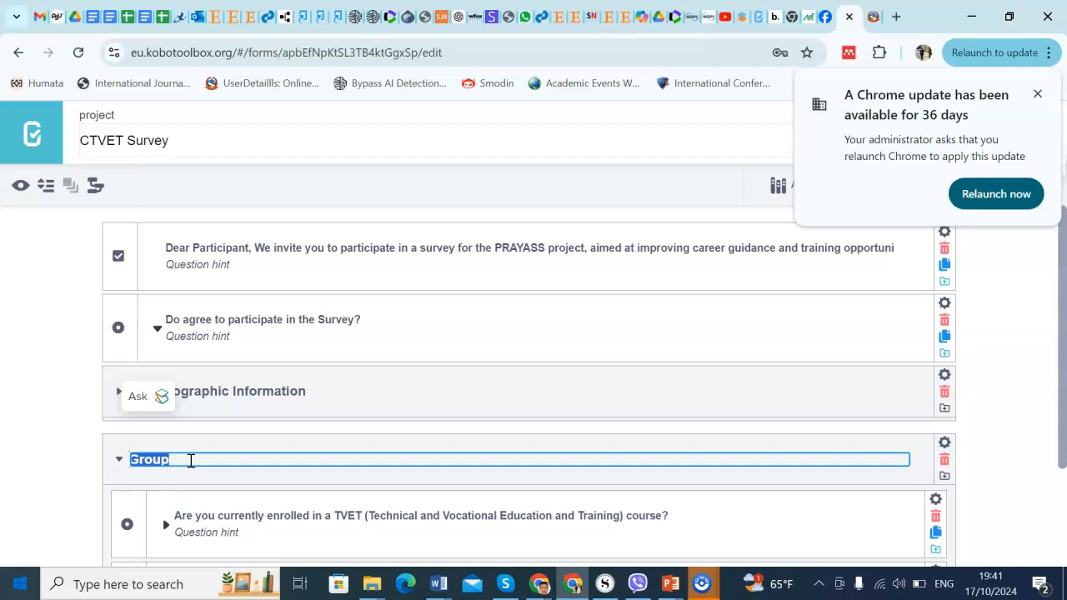
text(Group2)
key(BackSpace)
text(2)
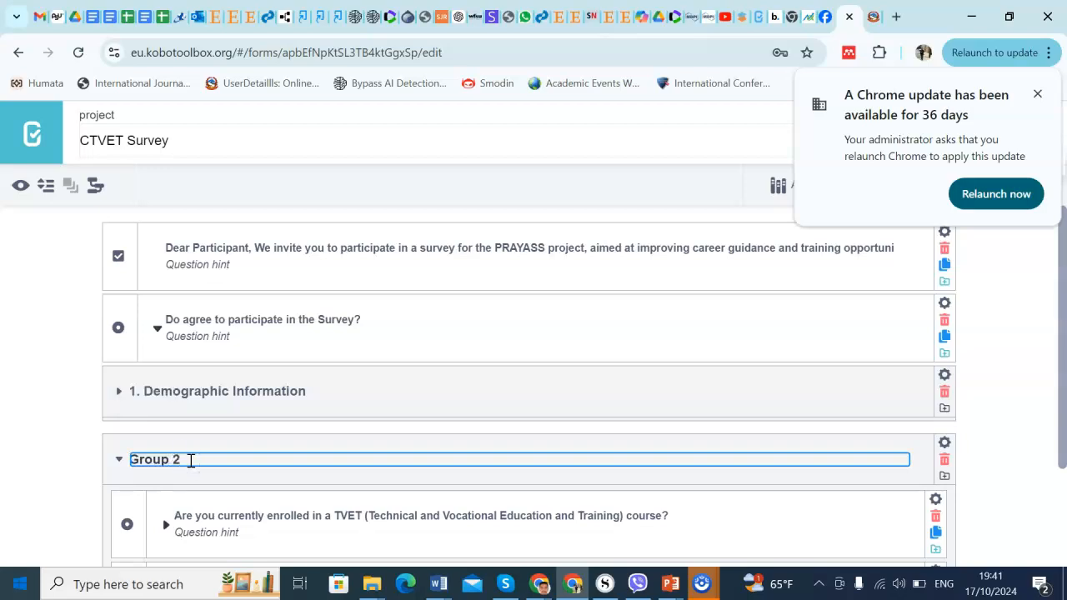
key(BackSpace)
key(BackSpace)
key(BackSpace)
key(BackSpace)
key(BackSpace)
key(BackSpace)
key(BackSpace)
text(2.)
- Append "Enrolment in TVET Courses" from the Section 1 heading in Word to the group title, and save the form
key(alt+Tab)
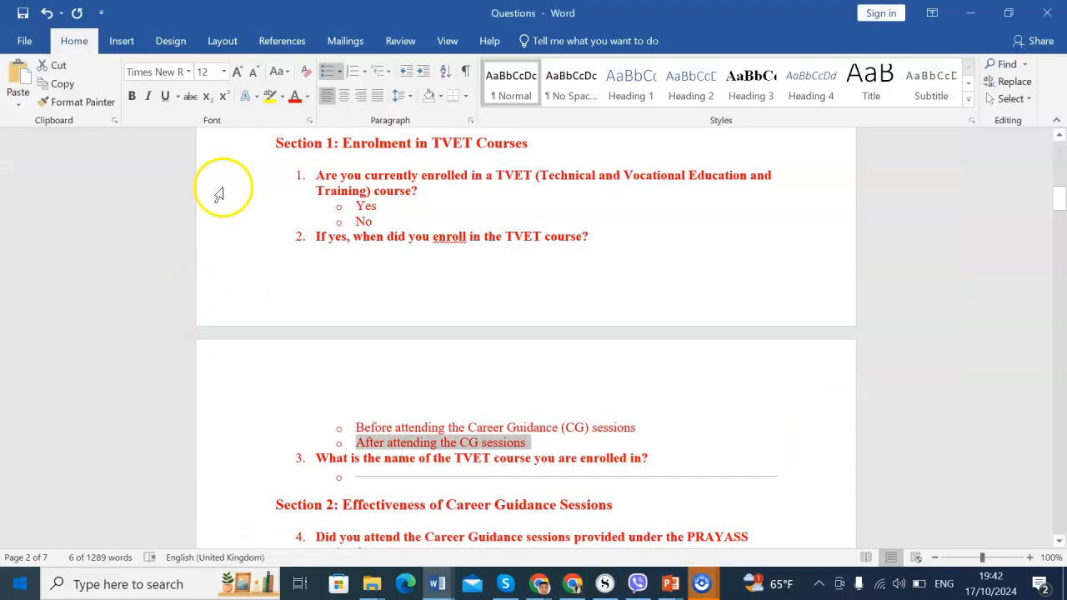
click(347, 141)
drag(347, 142, 532, 141)
key(ctrl+c)
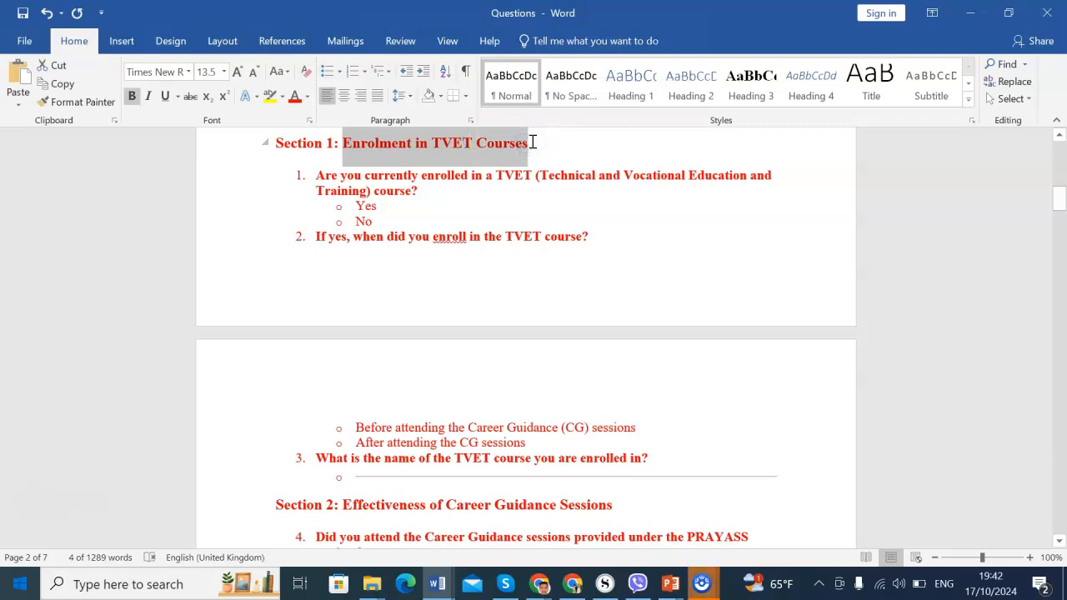
key(alt+Tab)
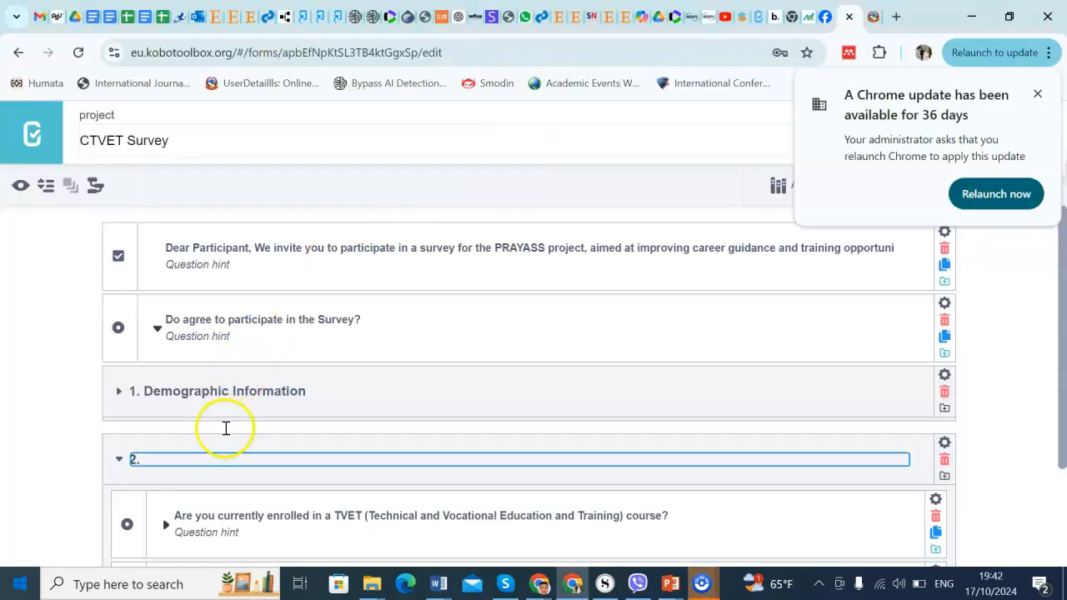
key(ctrl+v)
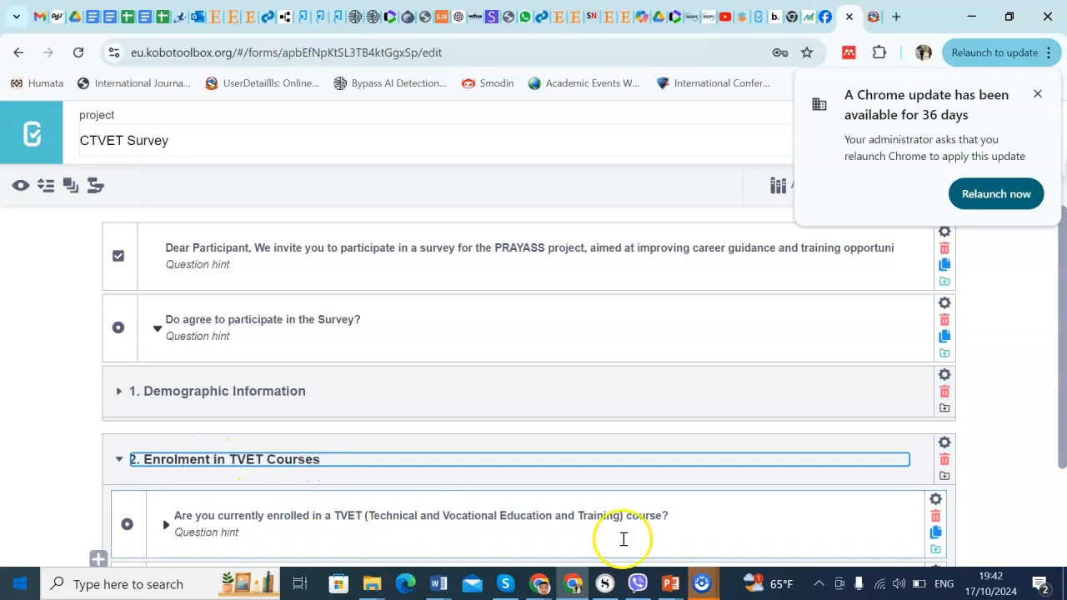
click(1038, 94)
click(960, 134)
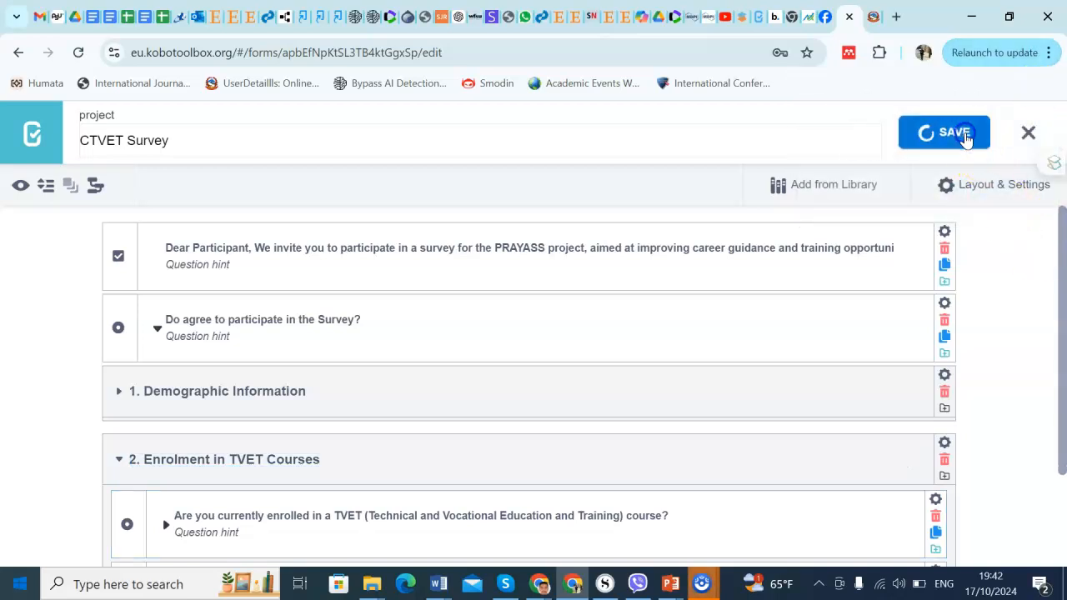